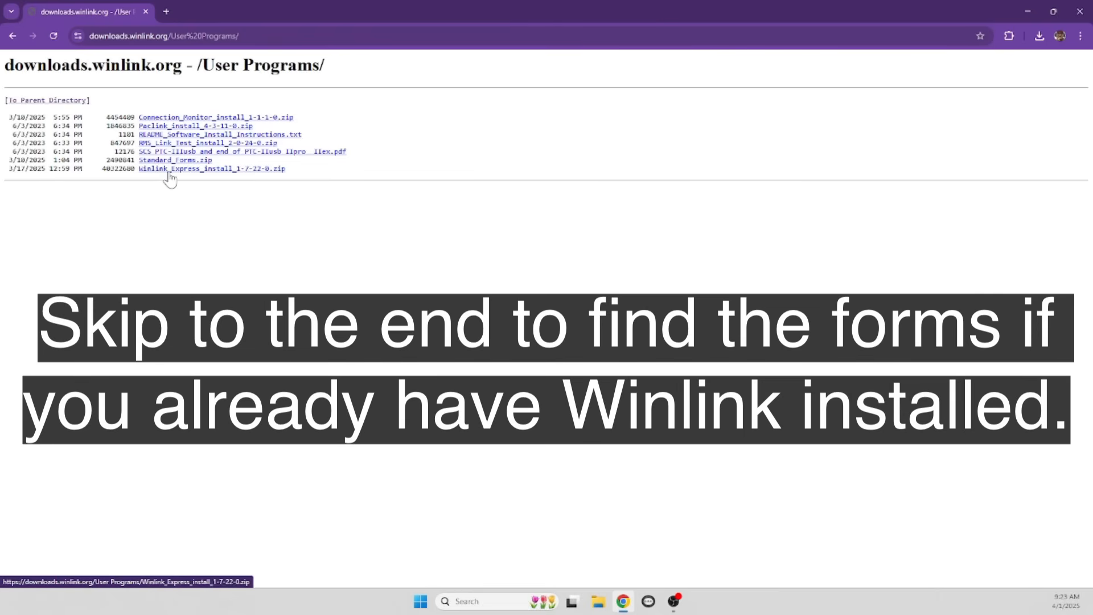
# Save Winlink_Express_install_1-7-22-0.zip to Downloads and open it from the recent downloads list
pyautogui.click(171, 169)
pyautogui.click(251, 245)
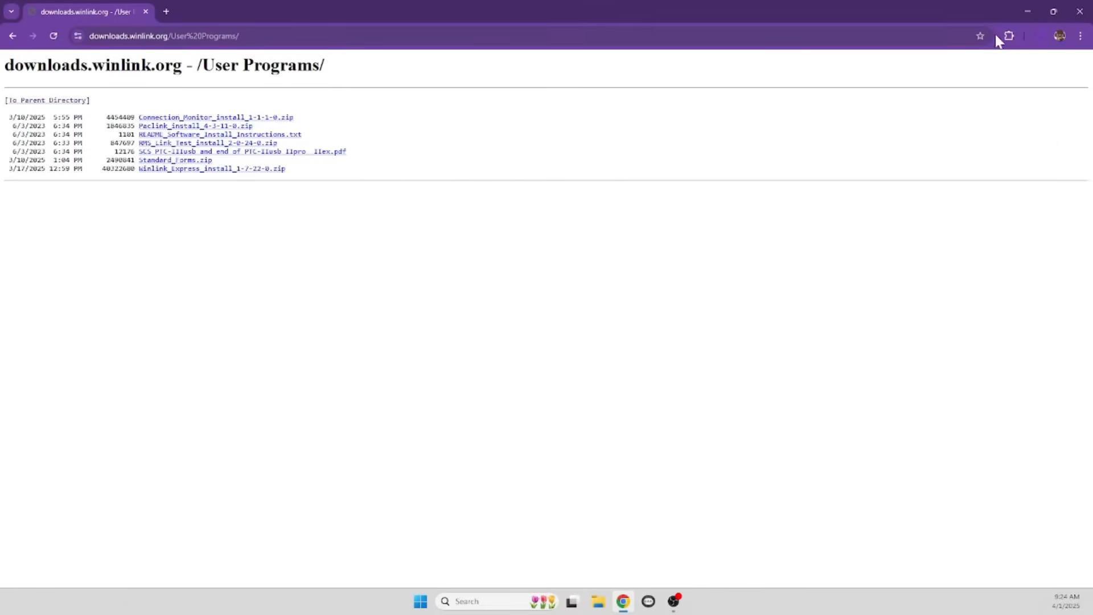
pyautogui.click(1039, 37)
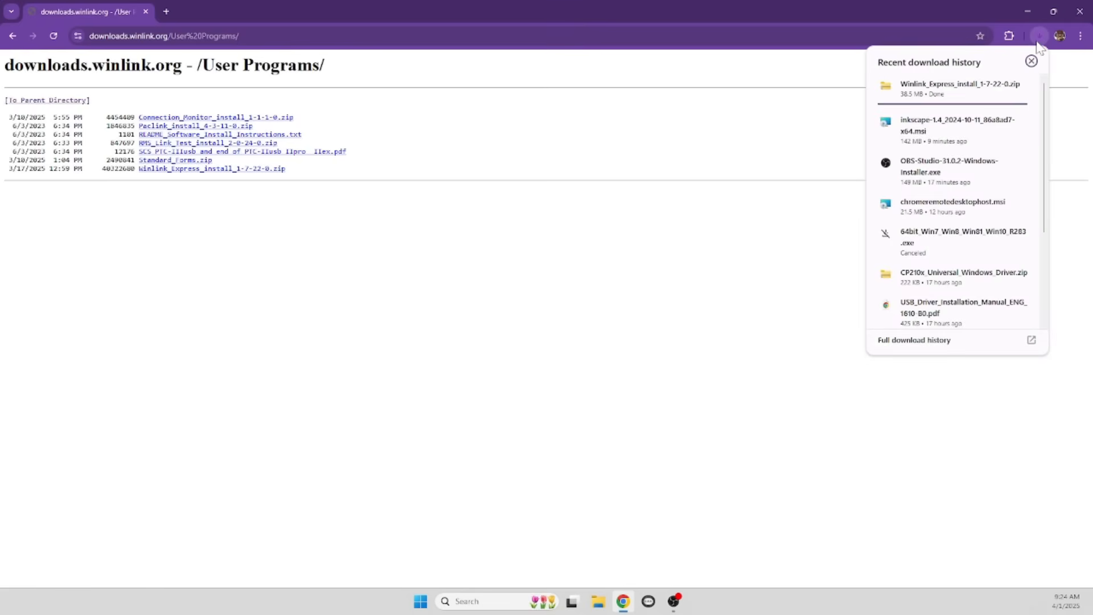
pyautogui.click(941, 92)
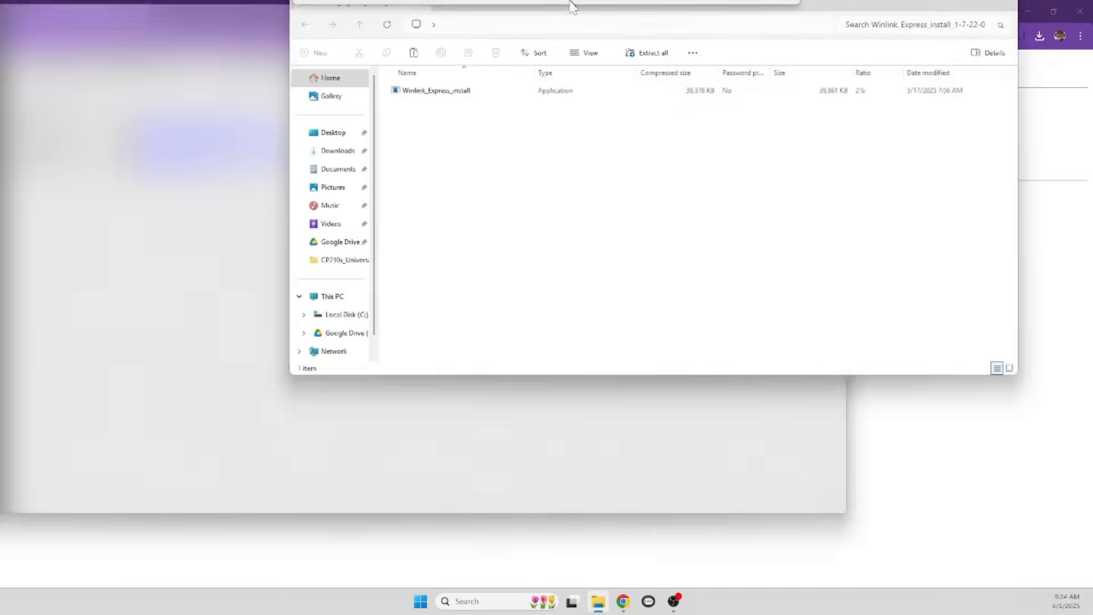
pyautogui.moveTo(536, 4); pyautogui.dragTo(459, 86)
# Extract the Winlink Express installer zip into Downloads
pyautogui.click(1028, 12)
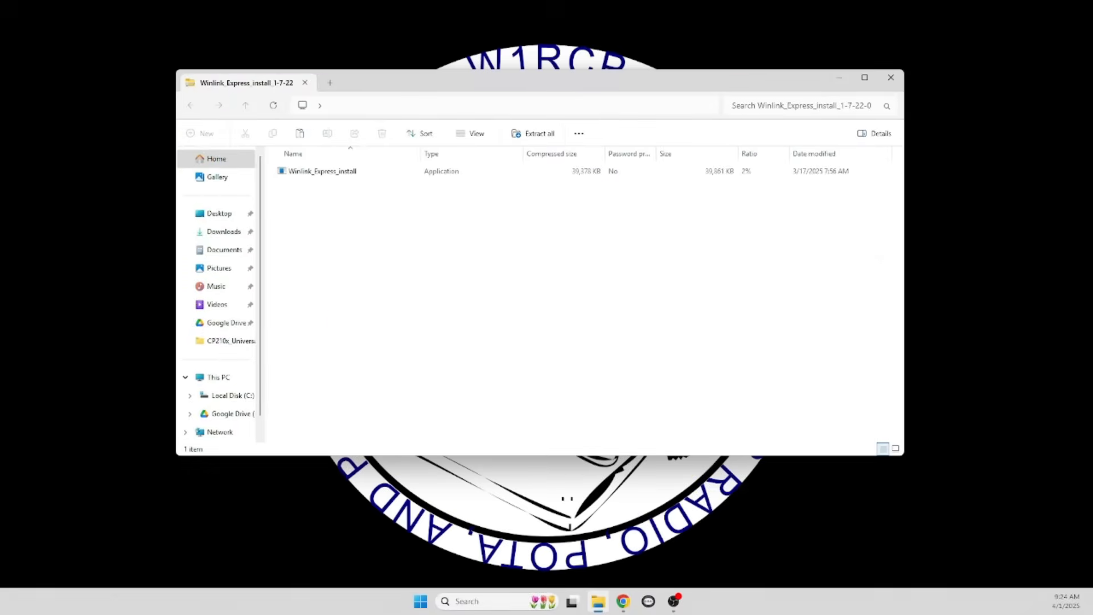
pyautogui.click(313, 175)
pyautogui.click(534, 135)
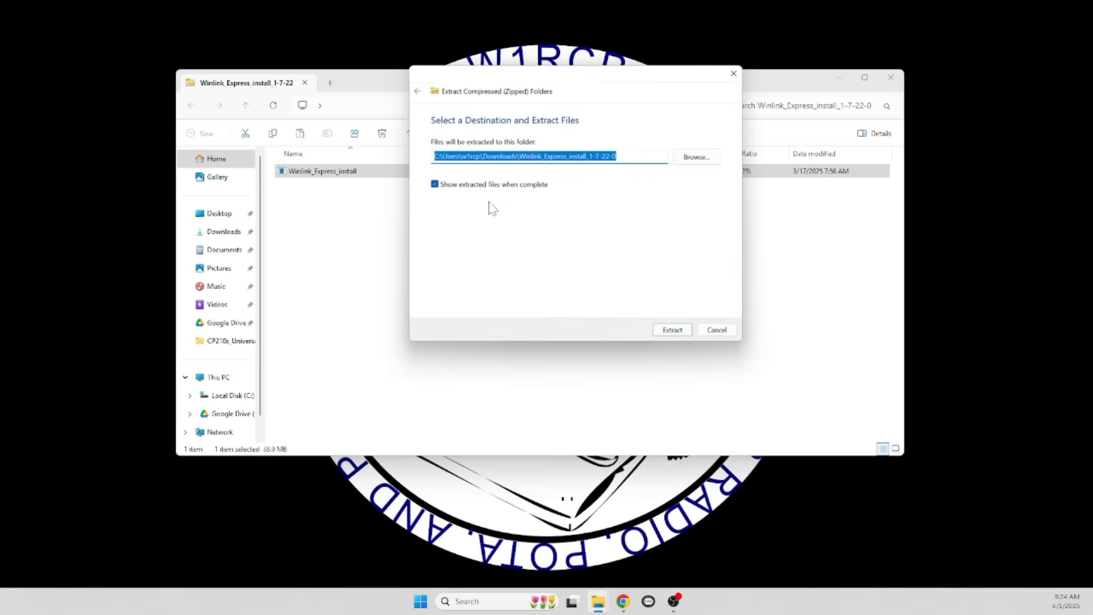
pyautogui.click(667, 331)
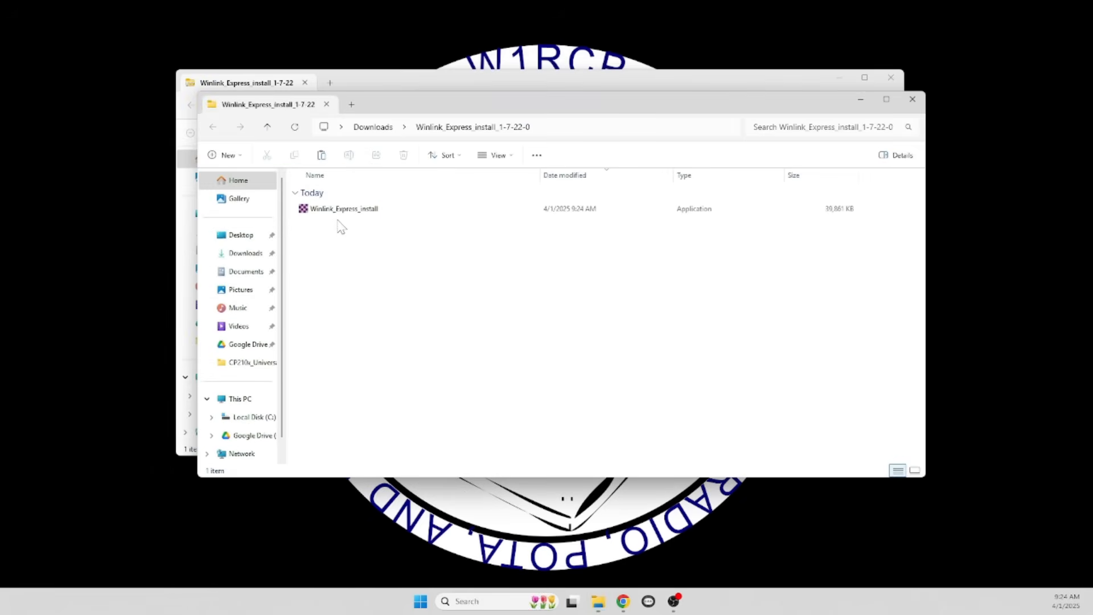
# Launch the extracted installer past the SmartScreen warning and close both Explorer windows
pyautogui.doubleClick(336, 214)
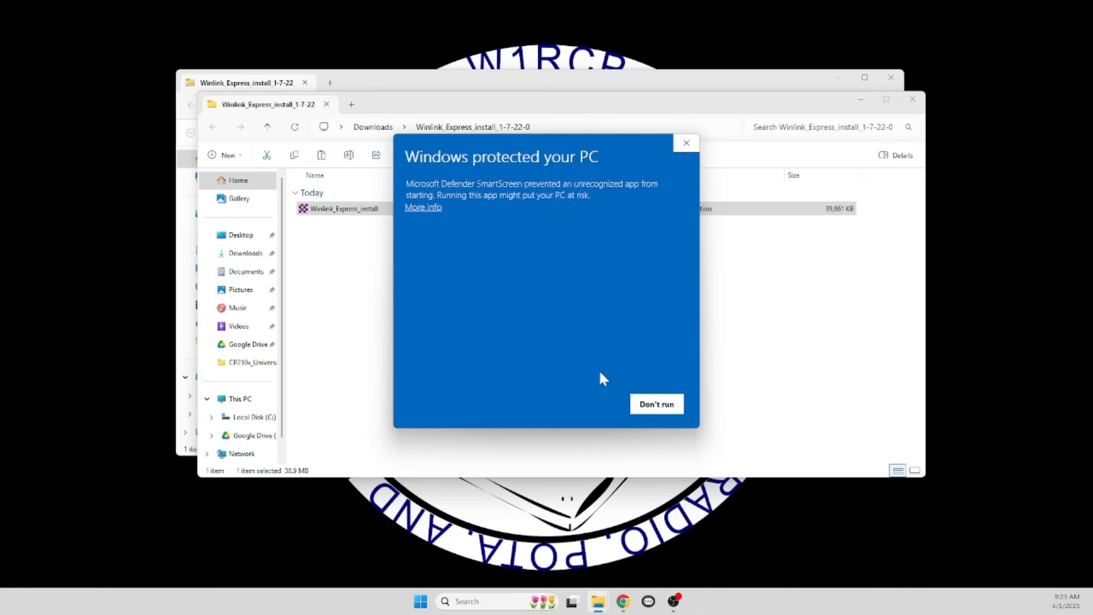
pyautogui.click(424, 207)
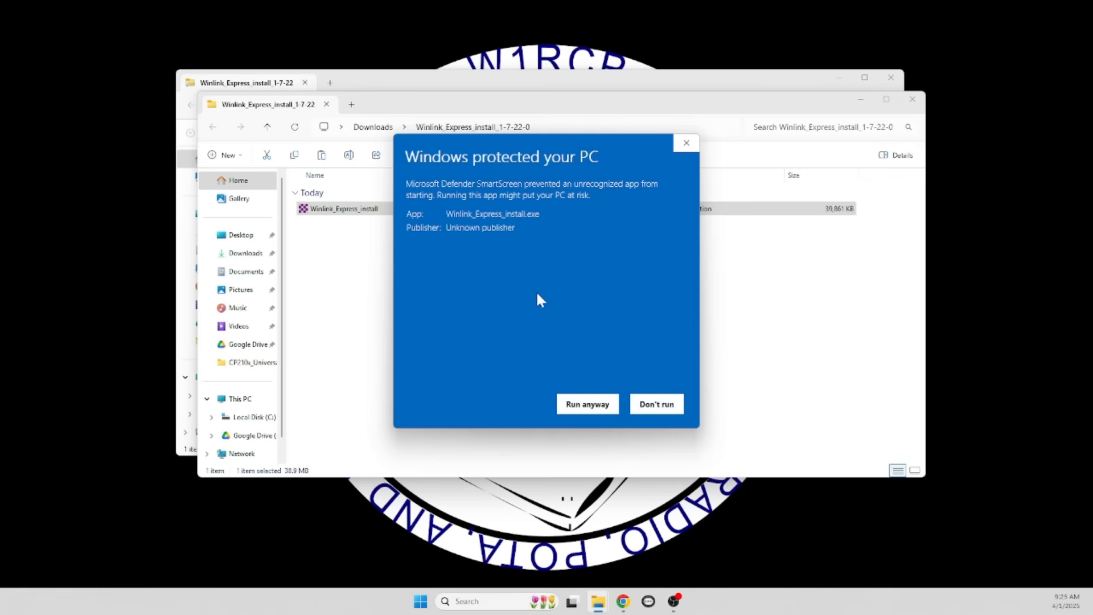
pyautogui.click(589, 401)
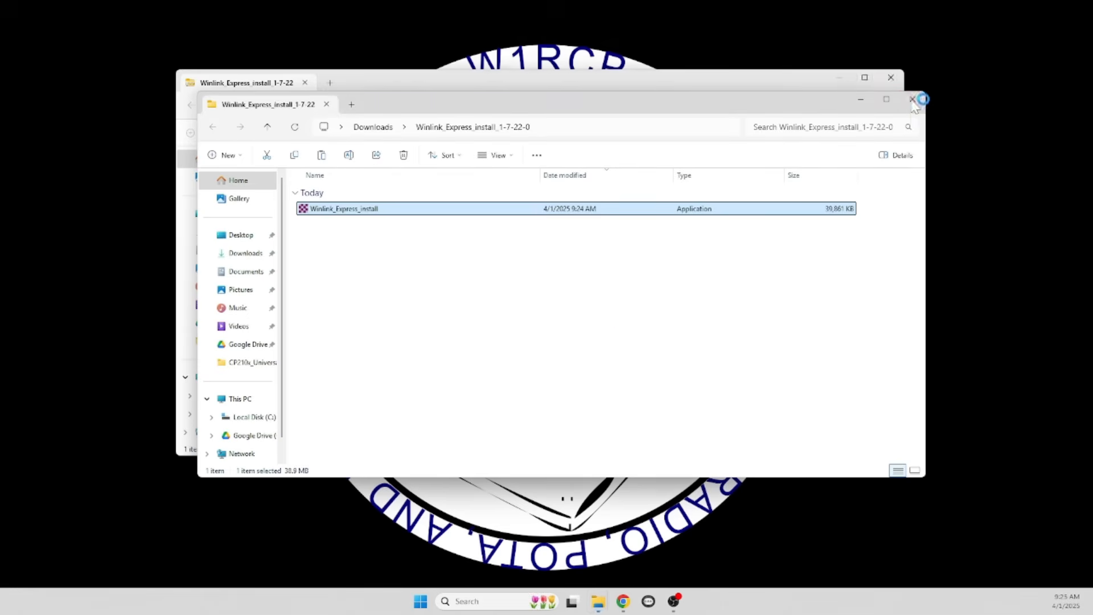
pyautogui.click(913, 101)
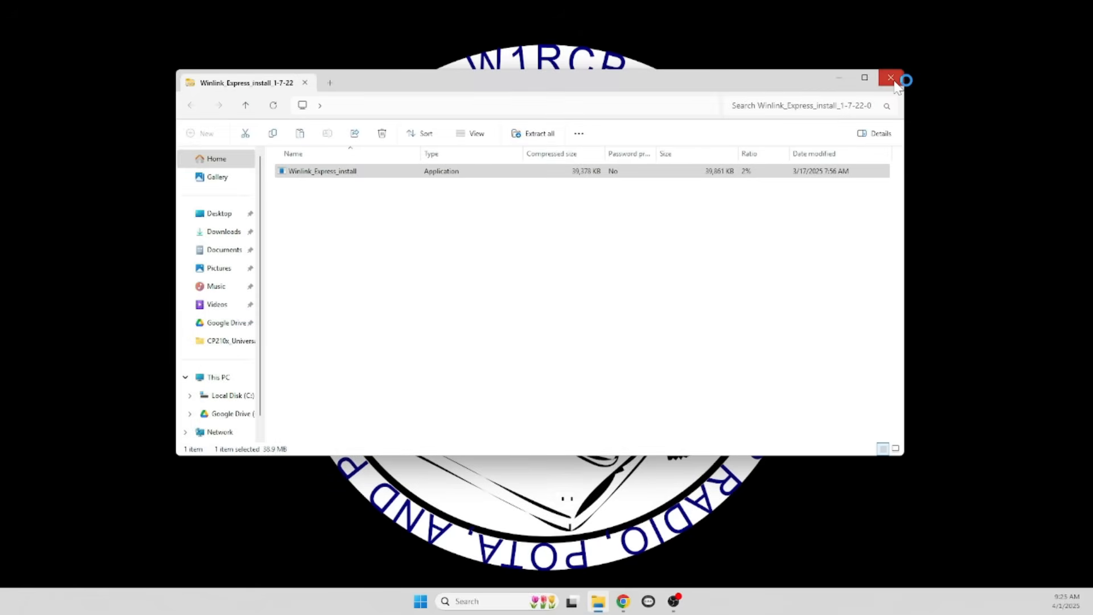
pyautogui.click(894, 82)
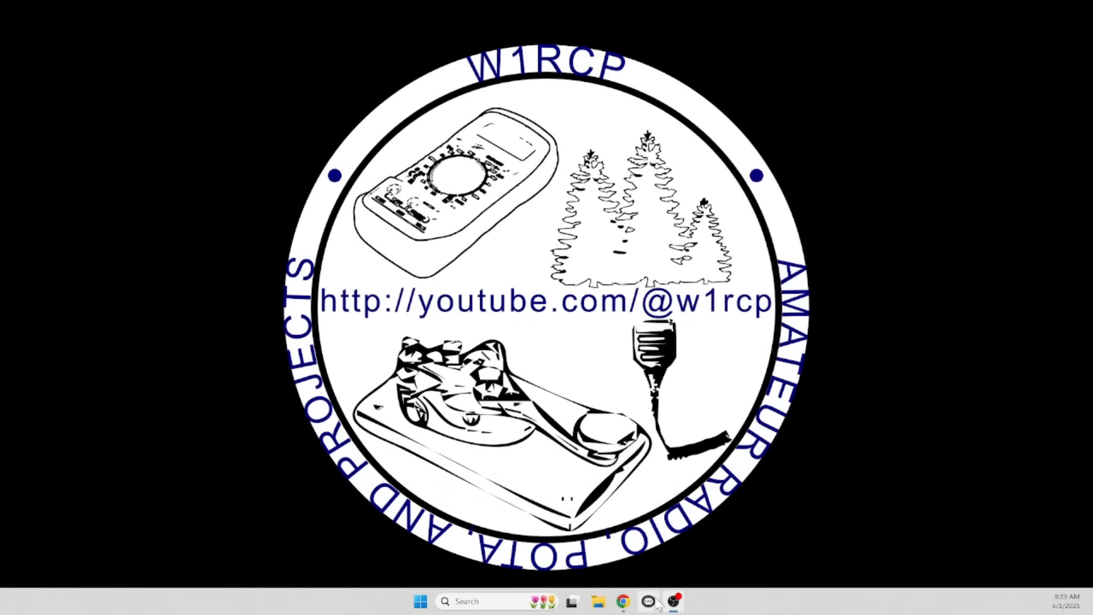
pyautogui.click(625, 602)
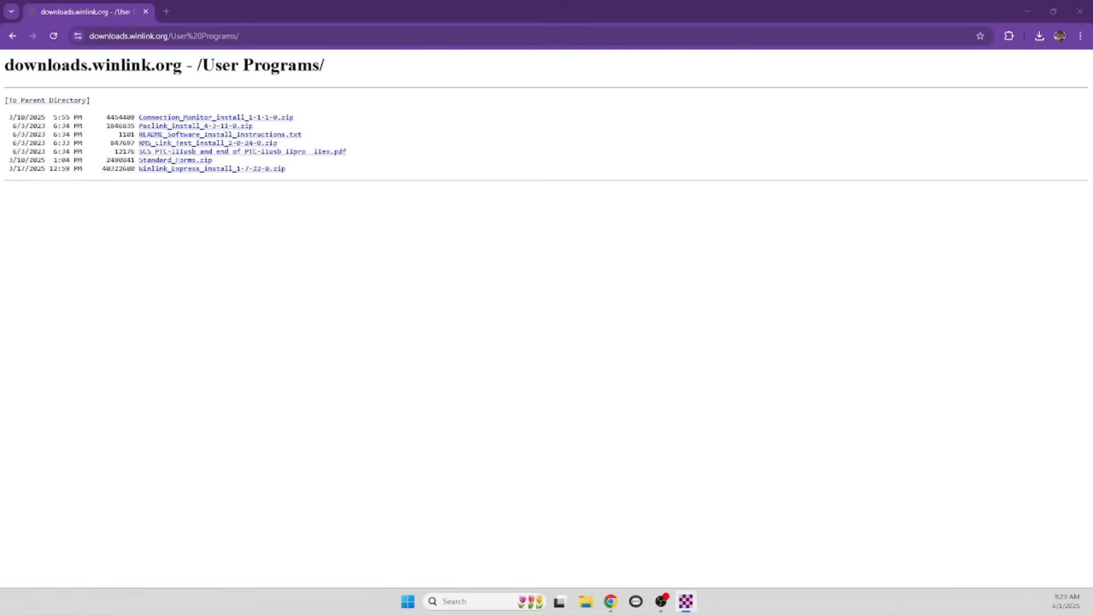
# Run Setup with default C:\RMS Express location, RMS Express Start Menu folder and desktop shortcut, then finish
pyautogui.click(1000, 10)
pyautogui.click(1028, 12)
pyautogui.moveTo(561, 130); pyautogui.dragTo(153, 56)
pyautogui.click(222, 246)
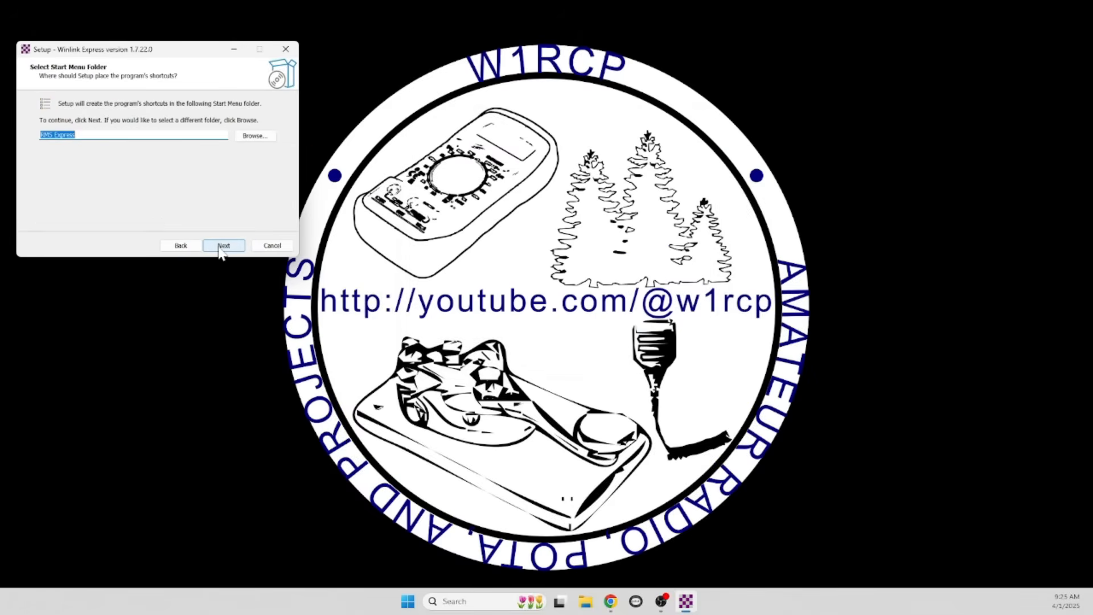
pyautogui.click(222, 246)
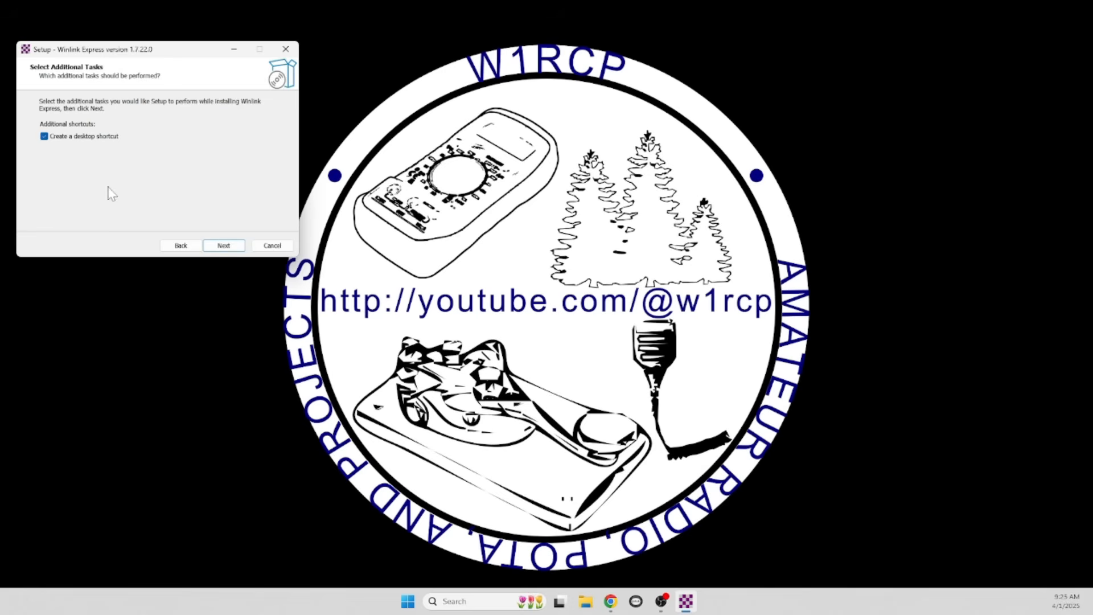
pyautogui.click(221, 249)
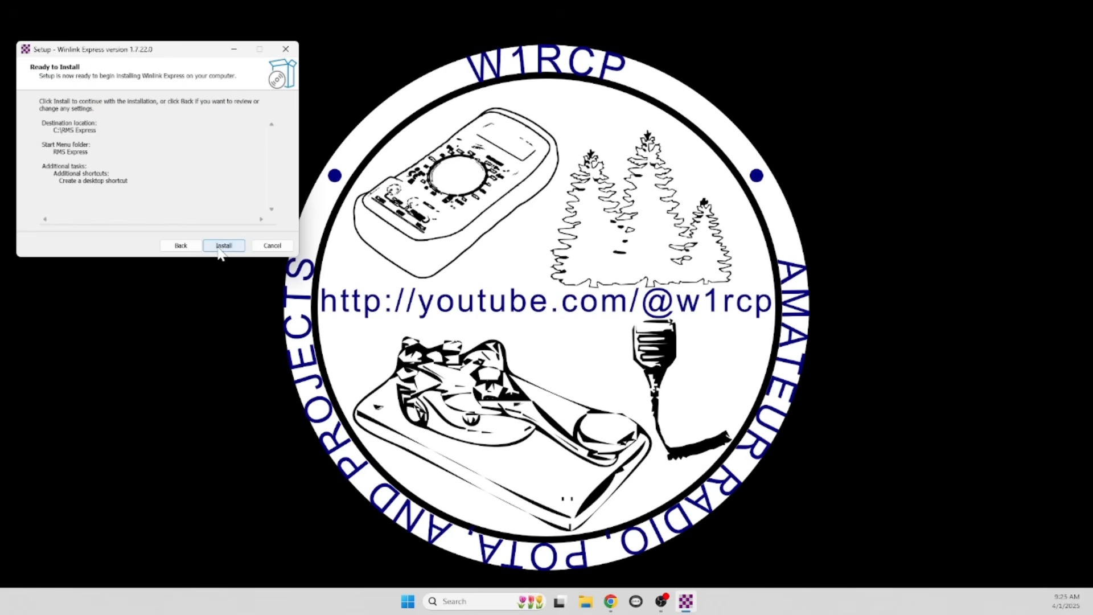
pyautogui.click(219, 248)
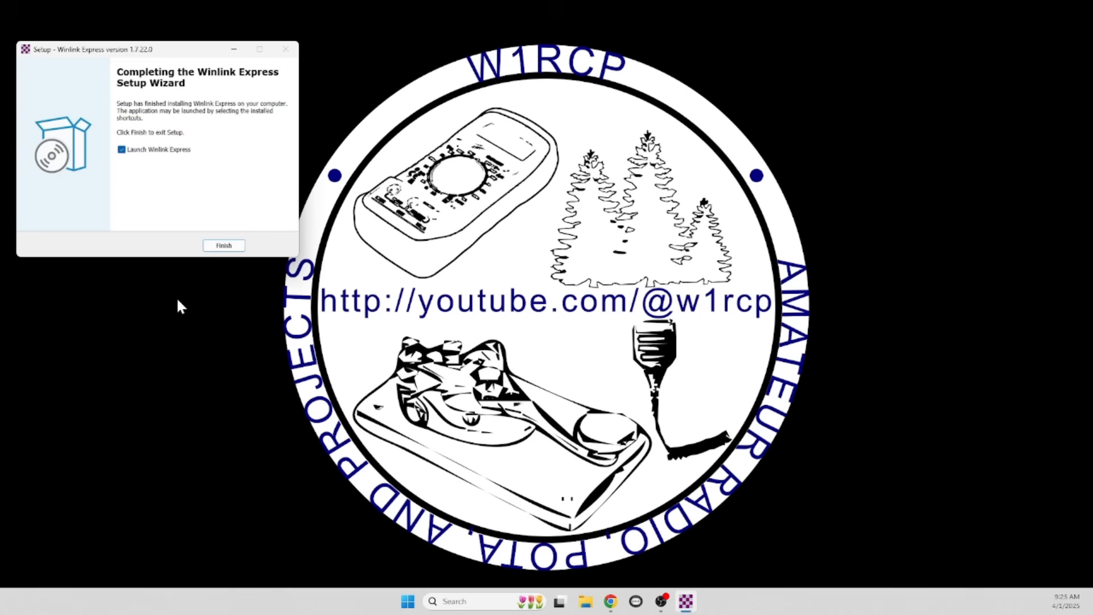
pyautogui.click(224, 246)
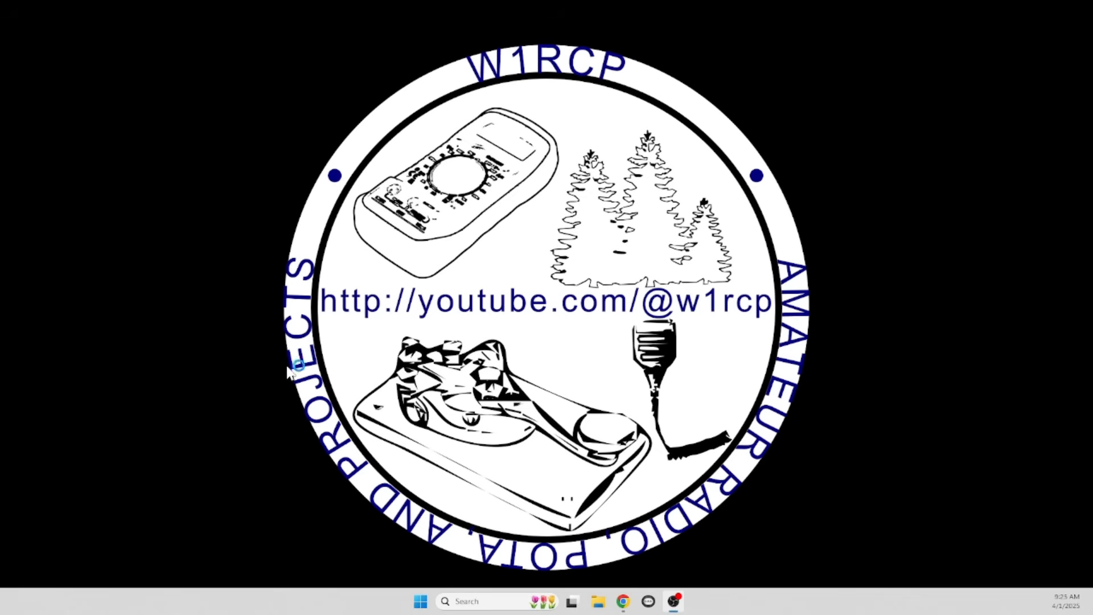
# From the VARA Products folder, save VARA HF v4.8.9 setup.zip and open it
pyautogui.click(622, 603)
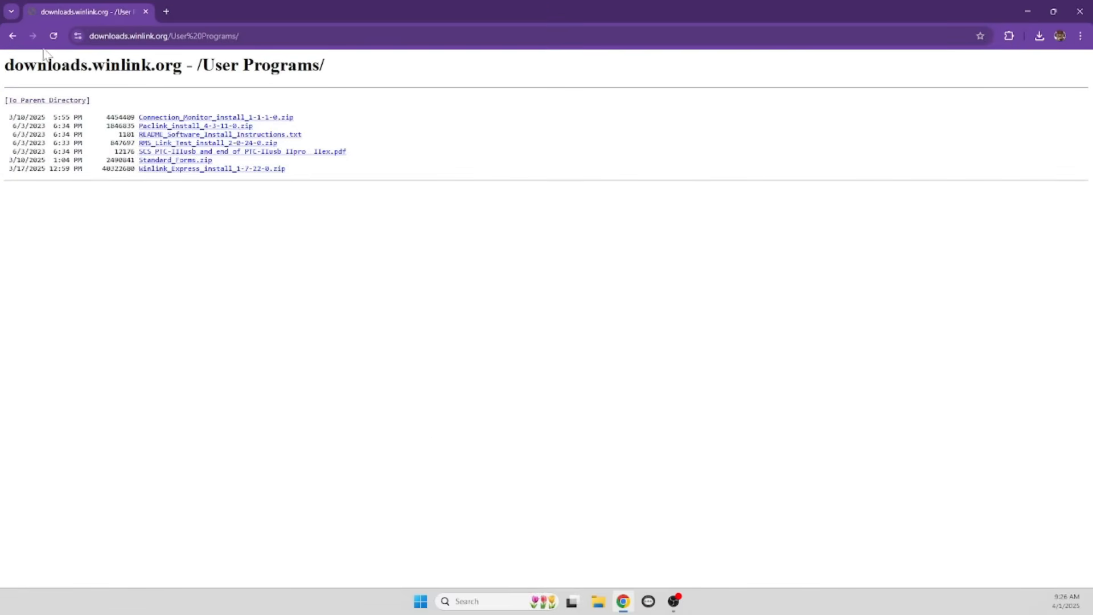
pyautogui.click(12, 36)
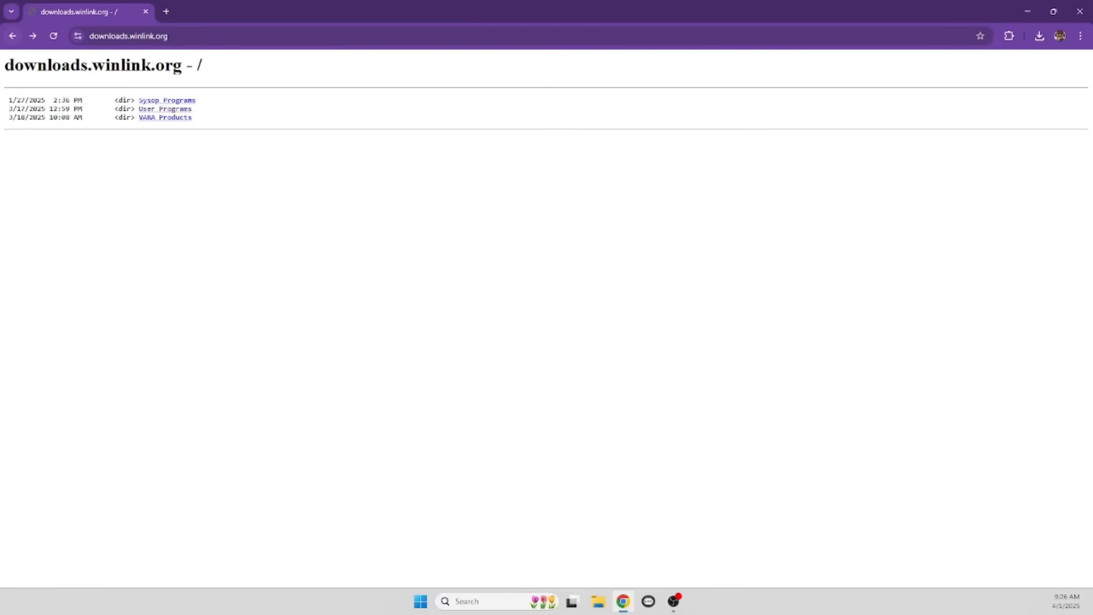
pyautogui.click(177, 129)
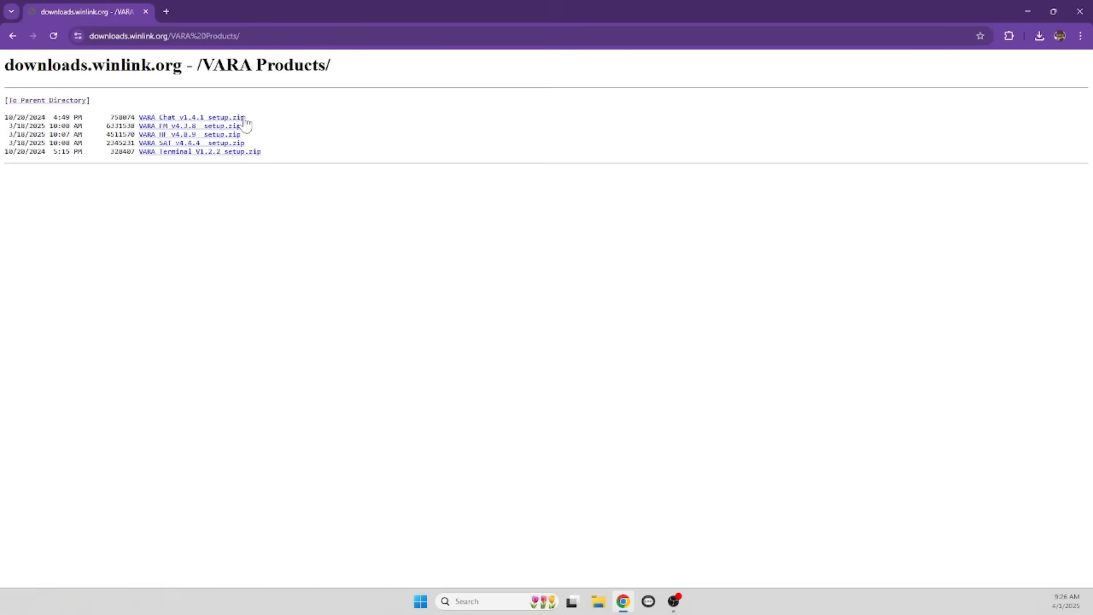
pyautogui.click(165, 136)
pyautogui.click(254, 245)
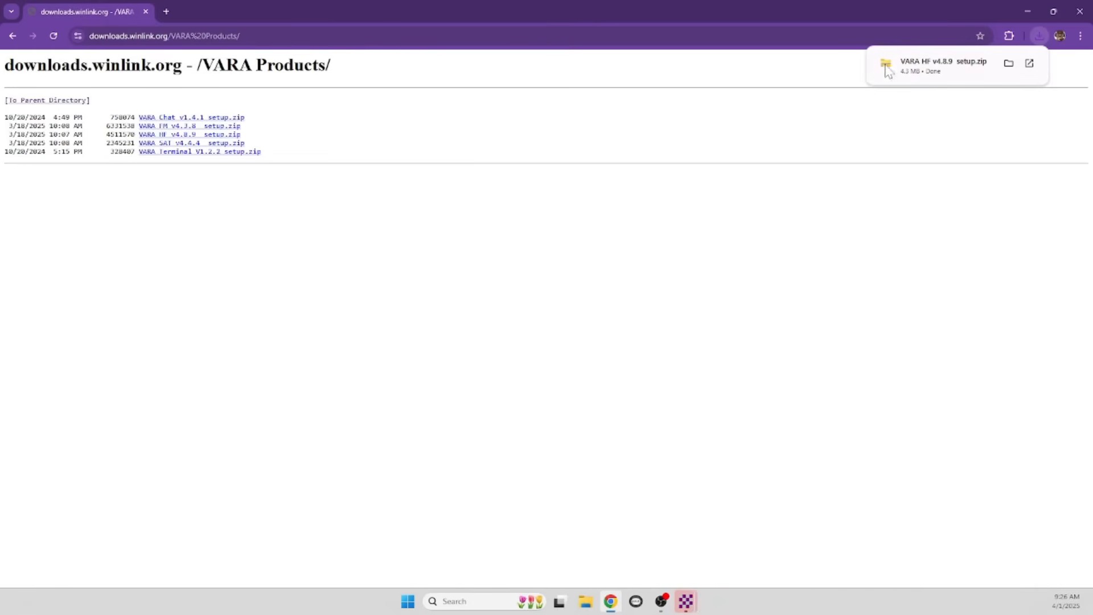
pyautogui.click(900, 73)
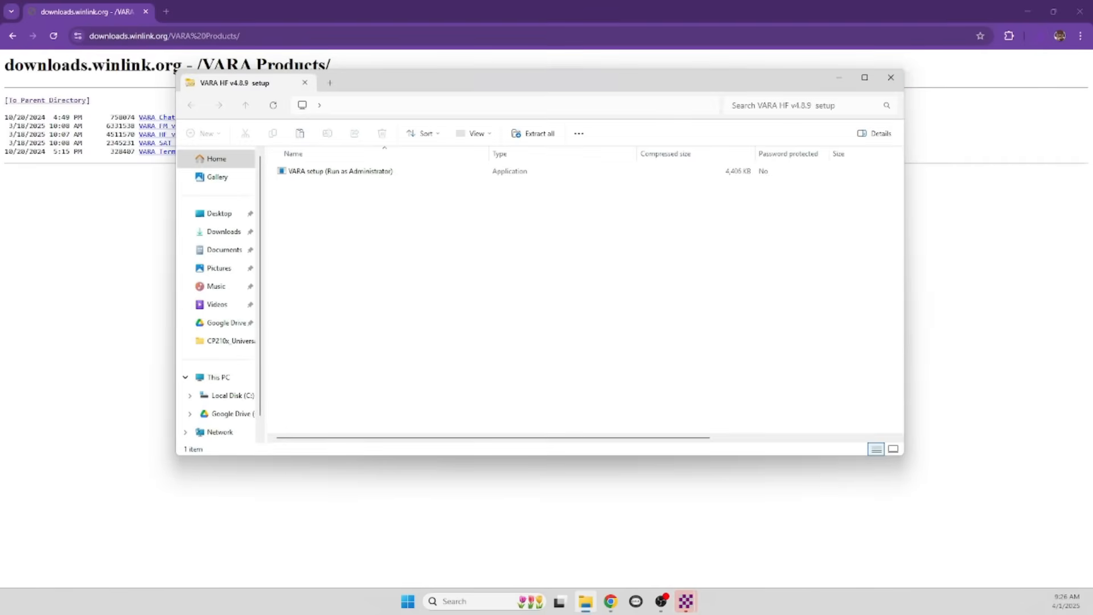
# Extract the VARA HF v4.8.9 setup zip into Downloads
pyautogui.click(359, 173)
pyautogui.click(532, 134)
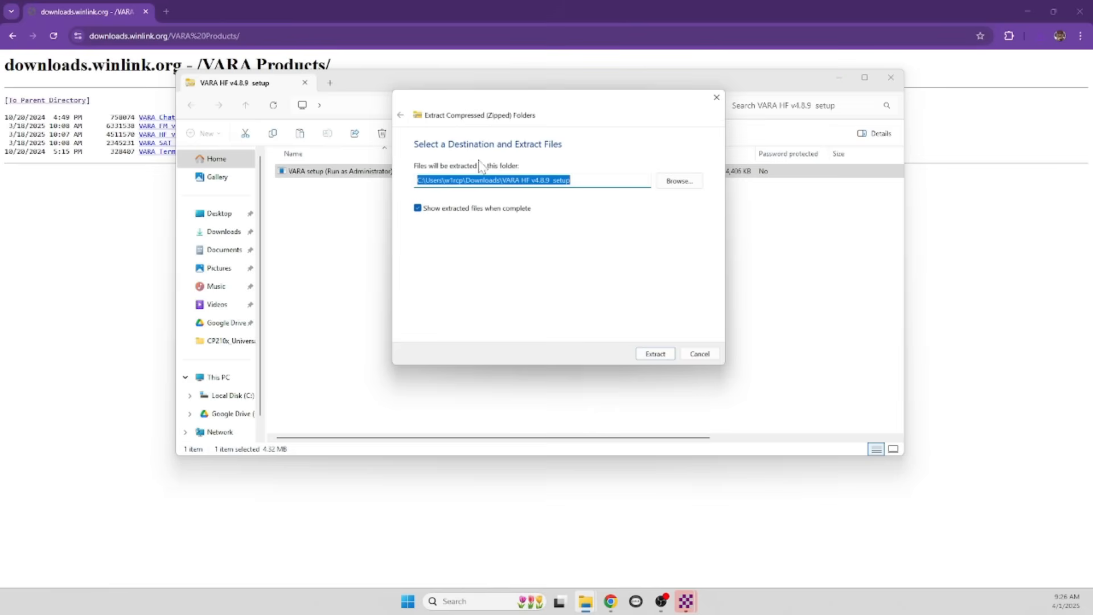
pyautogui.click(652, 354)
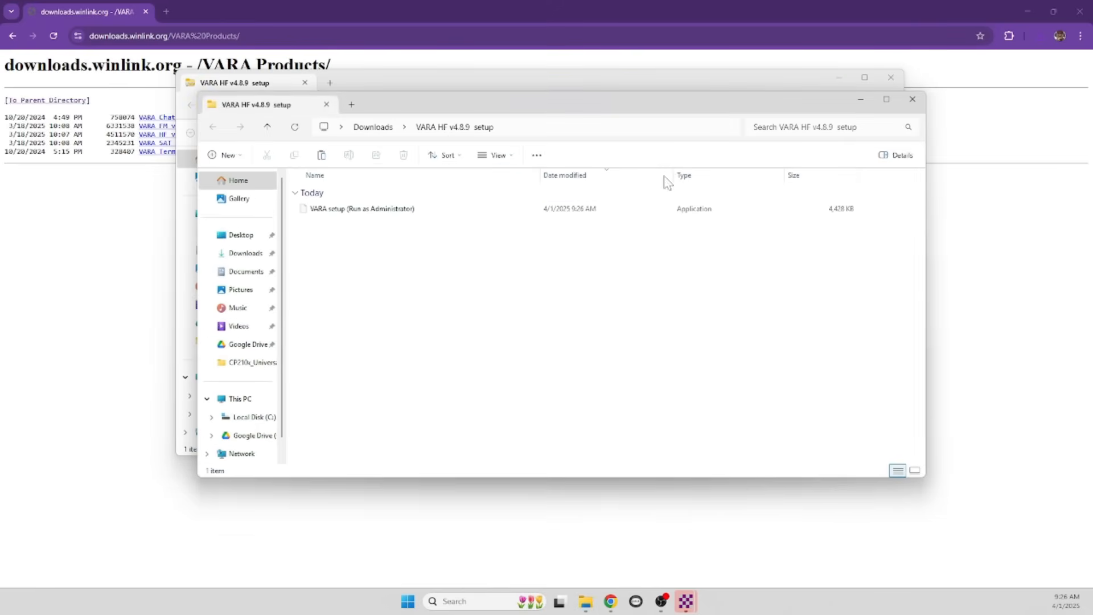
# Minimize both Explorer windows and Chrome to reveal the desktop
pyautogui.click(863, 100)
pyautogui.click(840, 78)
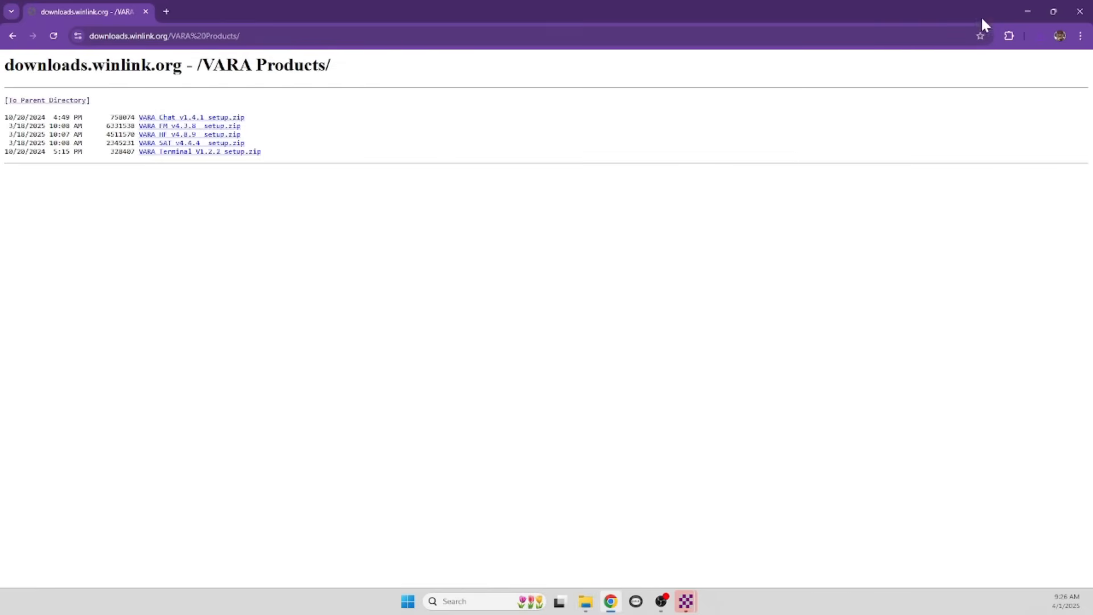
pyautogui.click(1024, 13)
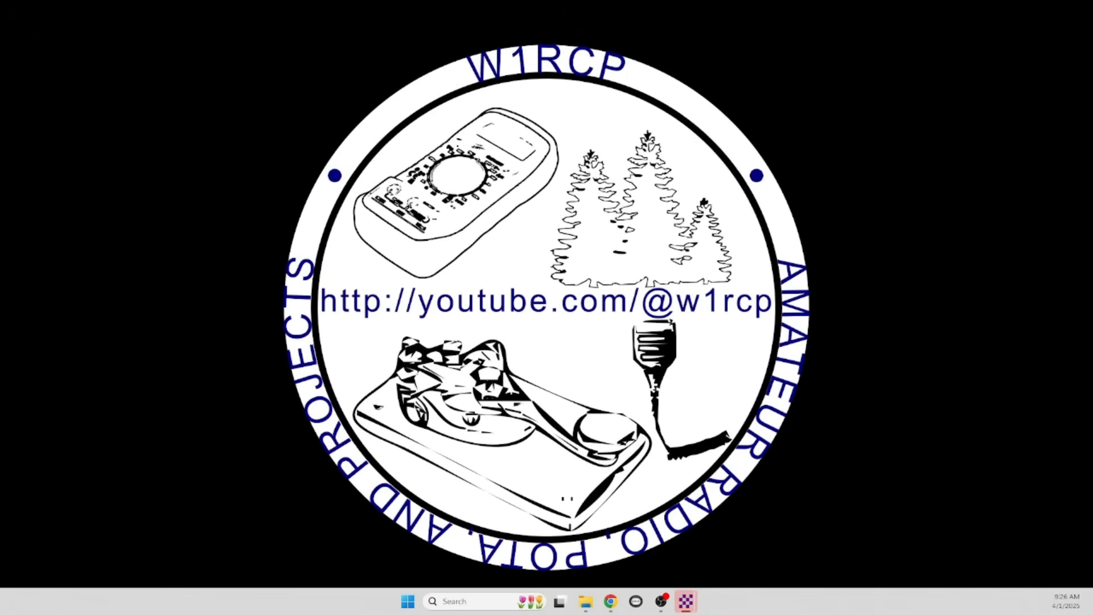
# Accept the Winlink Express license agreement and save the station properties with Update
pyautogui.moveTo(536, 17); pyautogui.dragTo(279, 34)
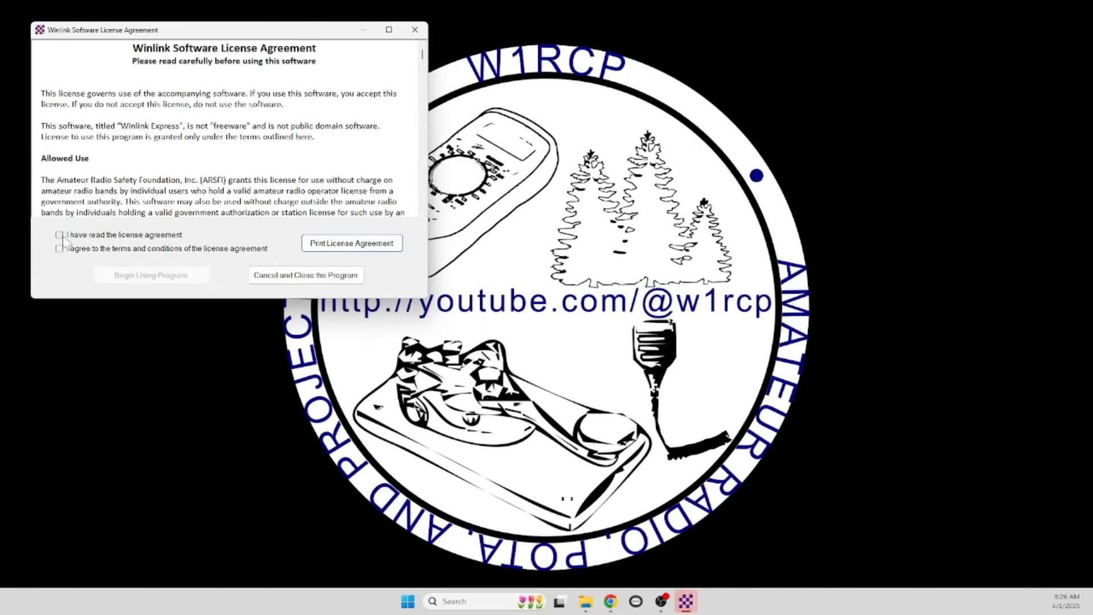
pyautogui.scroll(-10, 223, 130)
pyautogui.scroll(-15, 223, 130)
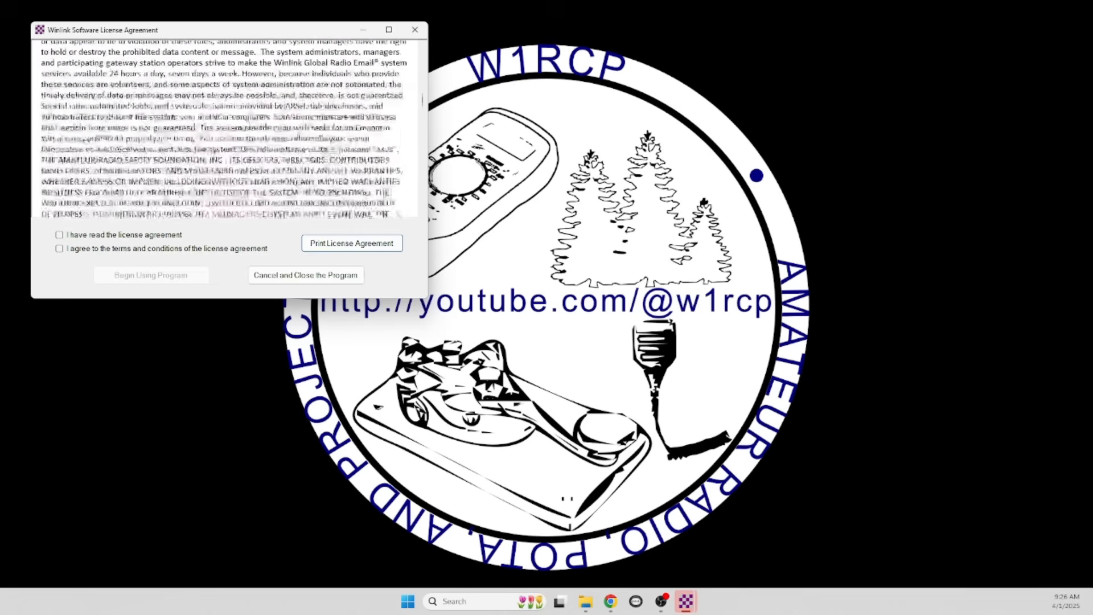
pyautogui.scroll(-10, 59, 239)
pyautogui.click(59, 234)
pyautogui.click(59, 248)
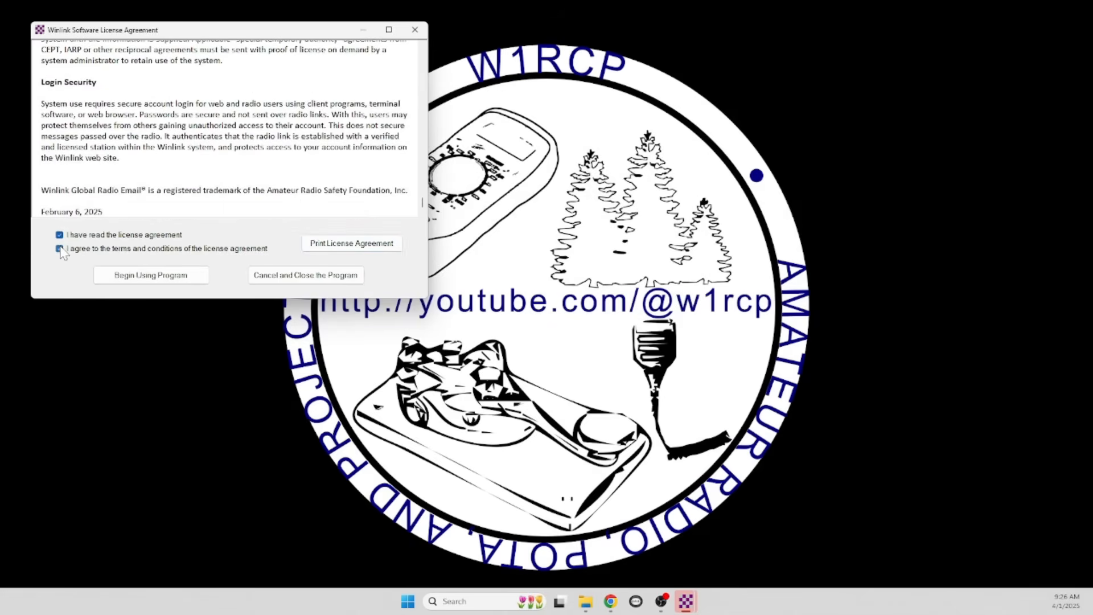
pyautogui.click(150, 276)
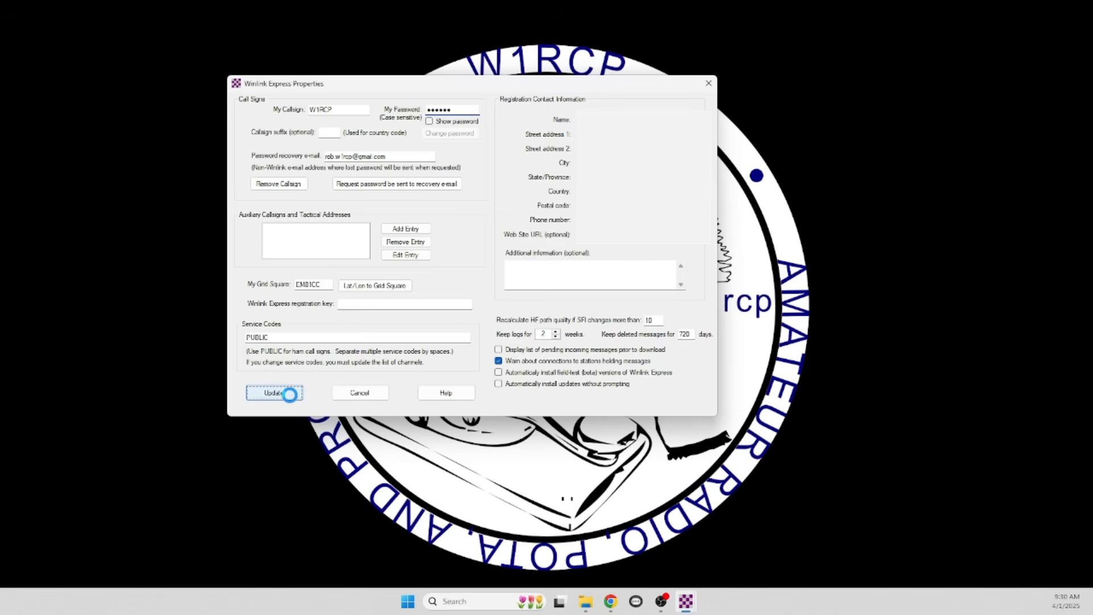
pyautogui.click(290, 393)
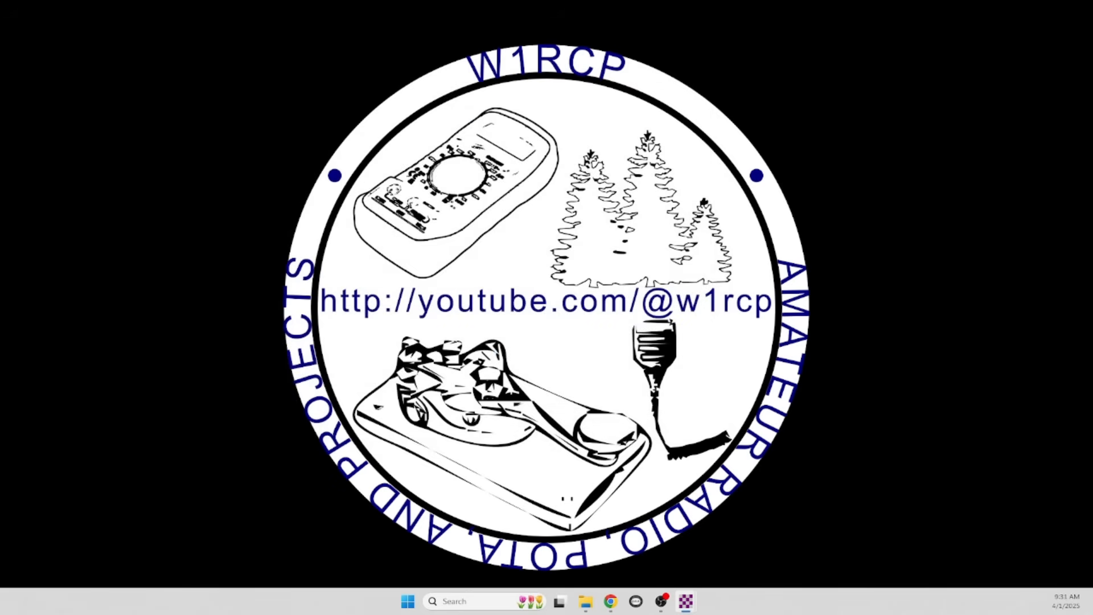
# Postpone registration and open a Vara HF Winlink session
pyautogui.moveTo(268, 96); pyautogui.dragTo(161, 46)
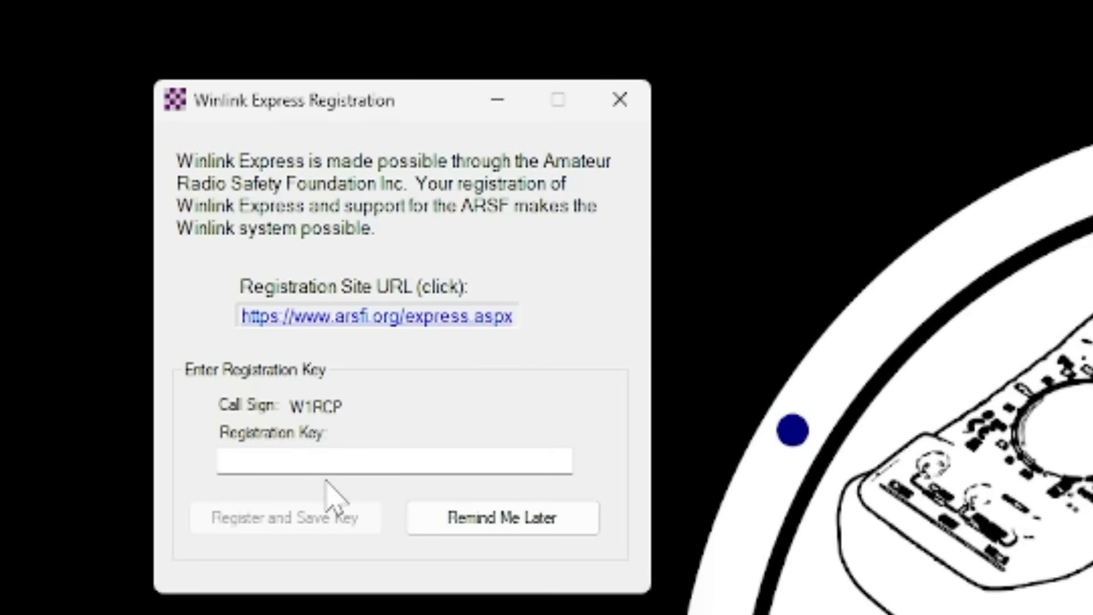
pyautogui.click(500, 521)
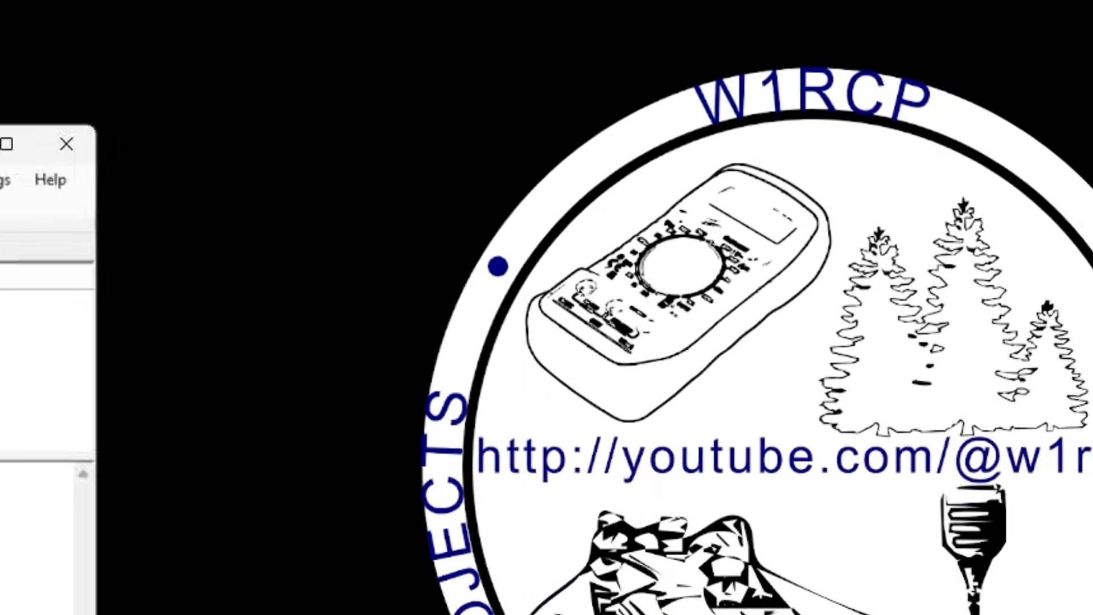
pyautogui.moveTo(1, 141); pyautogui.dragTo(566, 116)
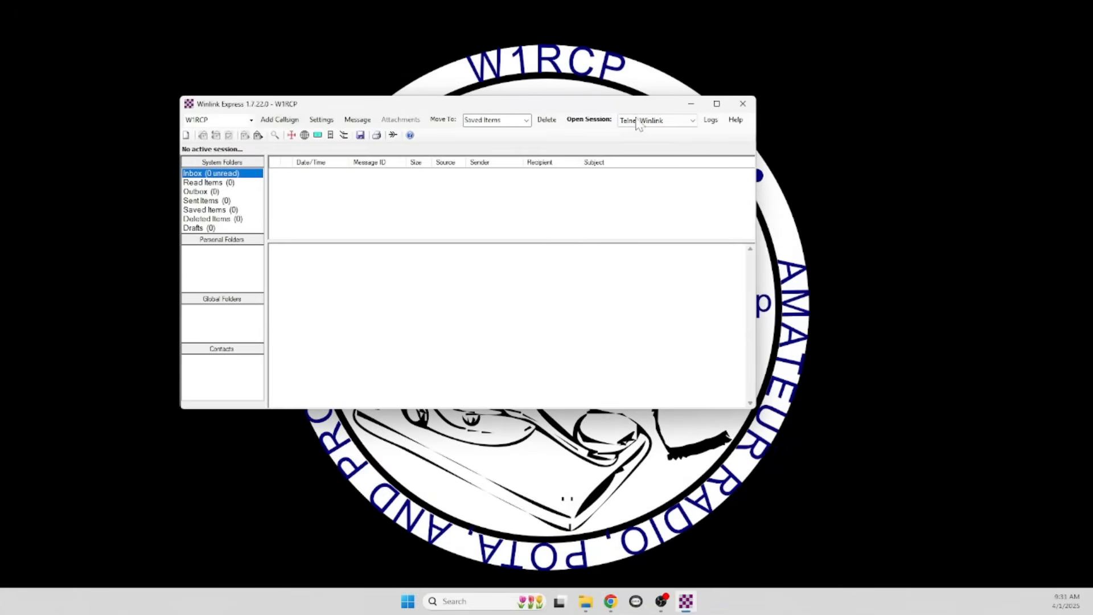
pyautogui.click(693, 130)
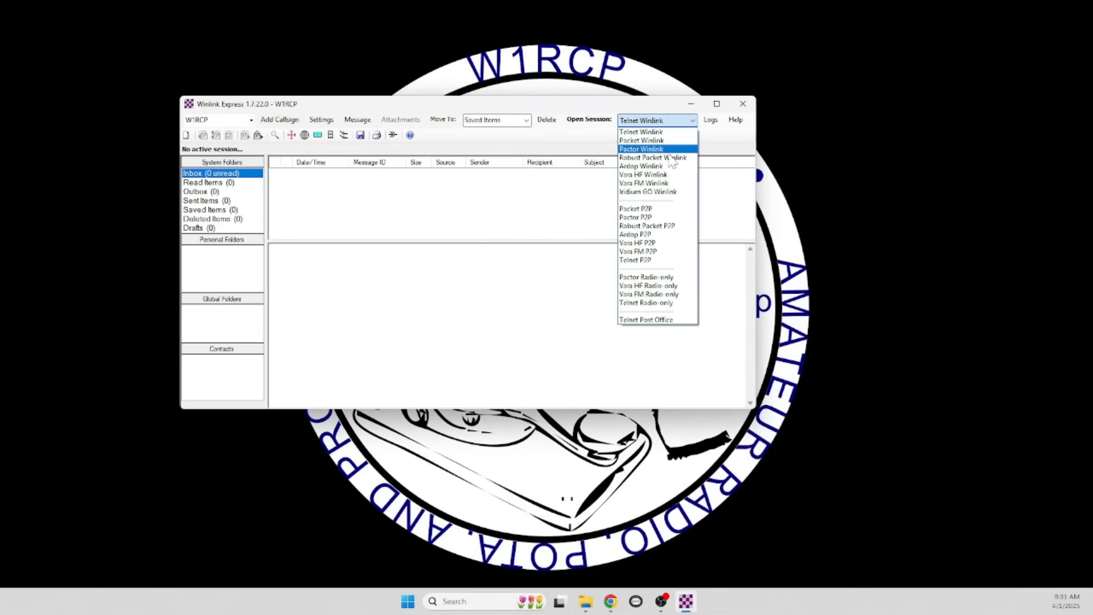
pyautogui.click(662, 176)
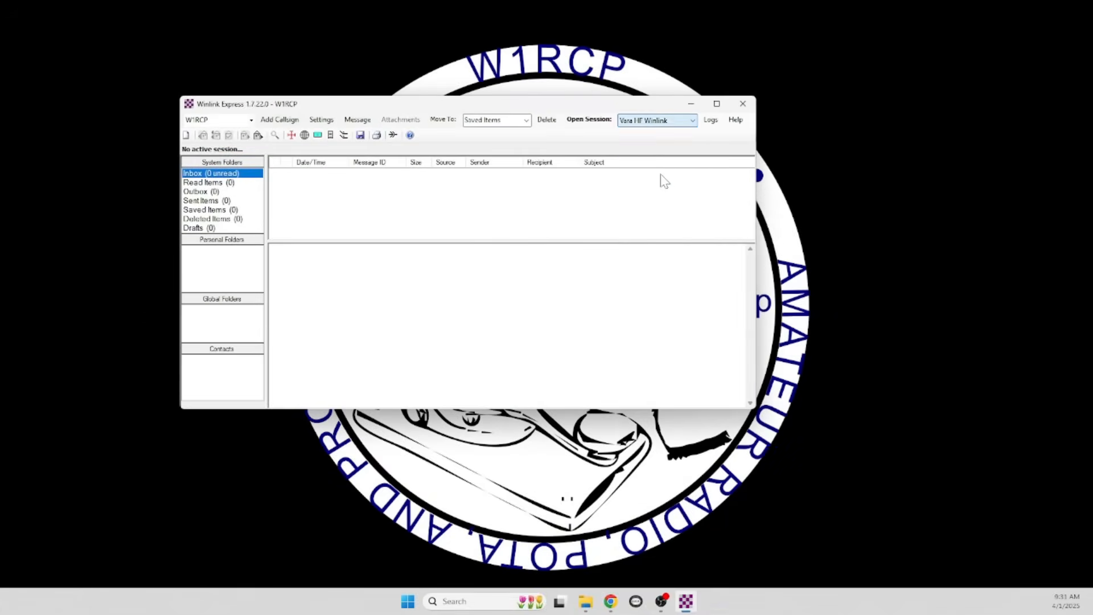
pyautogui.click(592, 124)
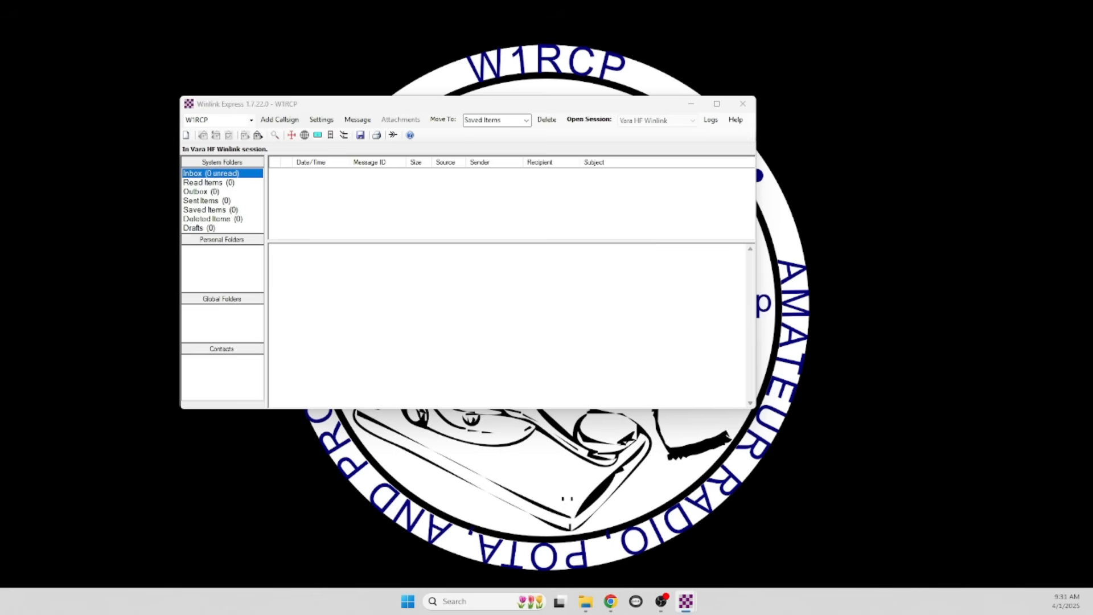
# Accept updating the propagation estimates and bring up the VARA HF v4.8.9 setup folder
pyautogui.moveTo(357, 281); pyautogui.dragTo(178, 458)
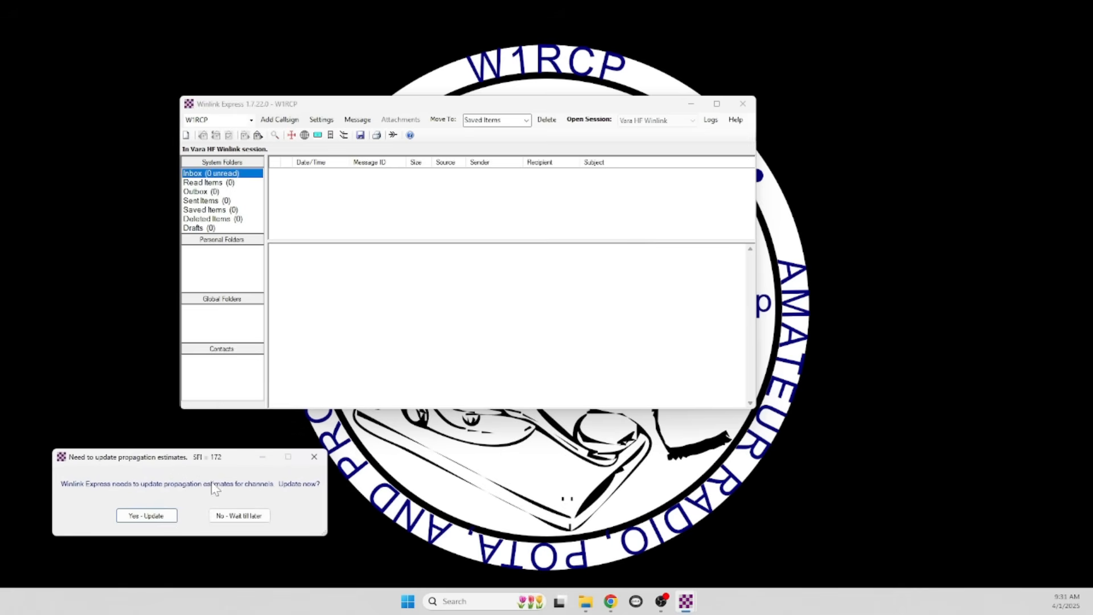
pyautogui.click(156, 515)
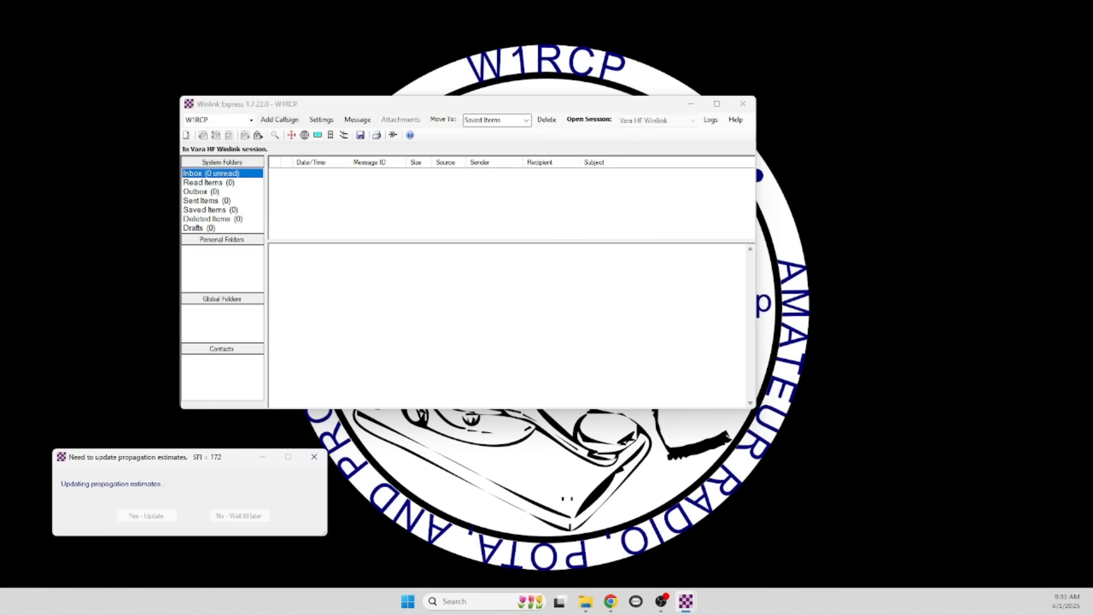
pyautogui.click(586, 601)
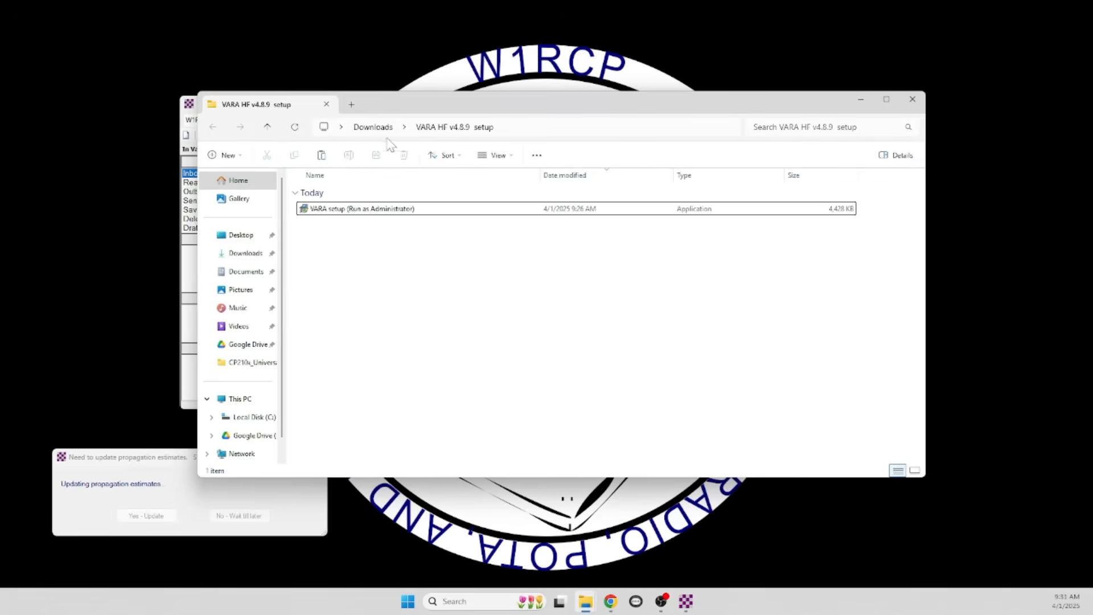
# Run VARA setup from the extracted folder, allowing it past the SmartScreen warning
pyautogui.click(356, 209)
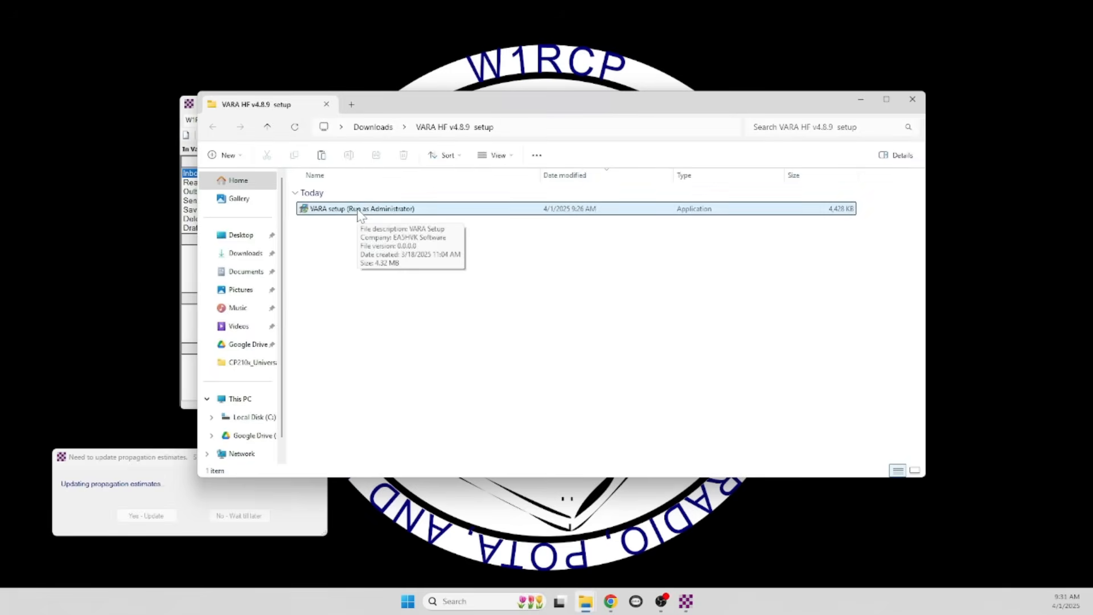
pyautogui.doubleClick(359, 211)
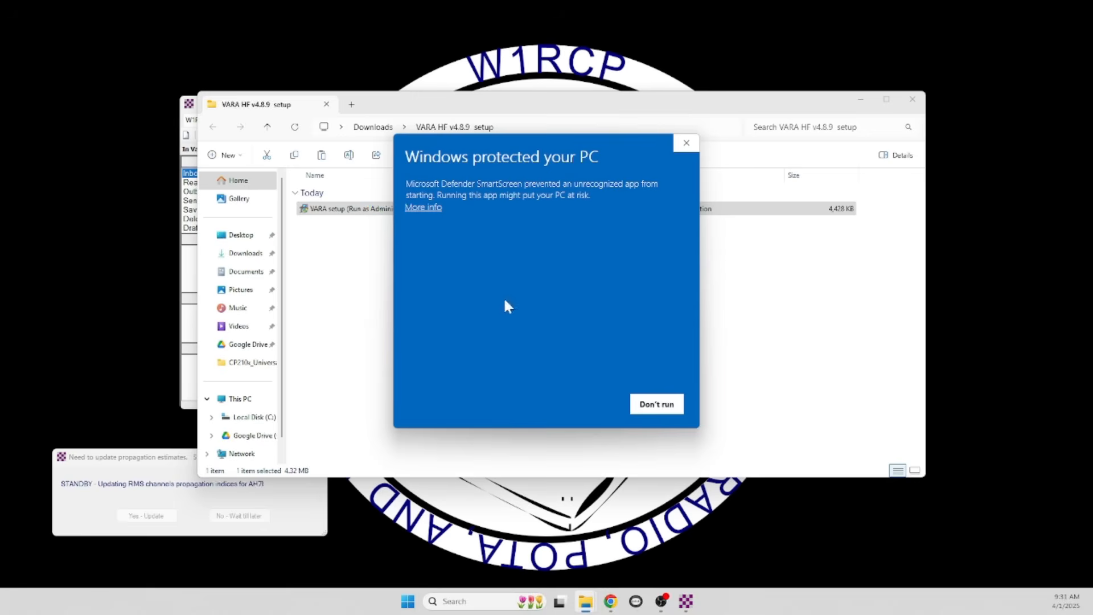
pyautogui.click(420, 209)
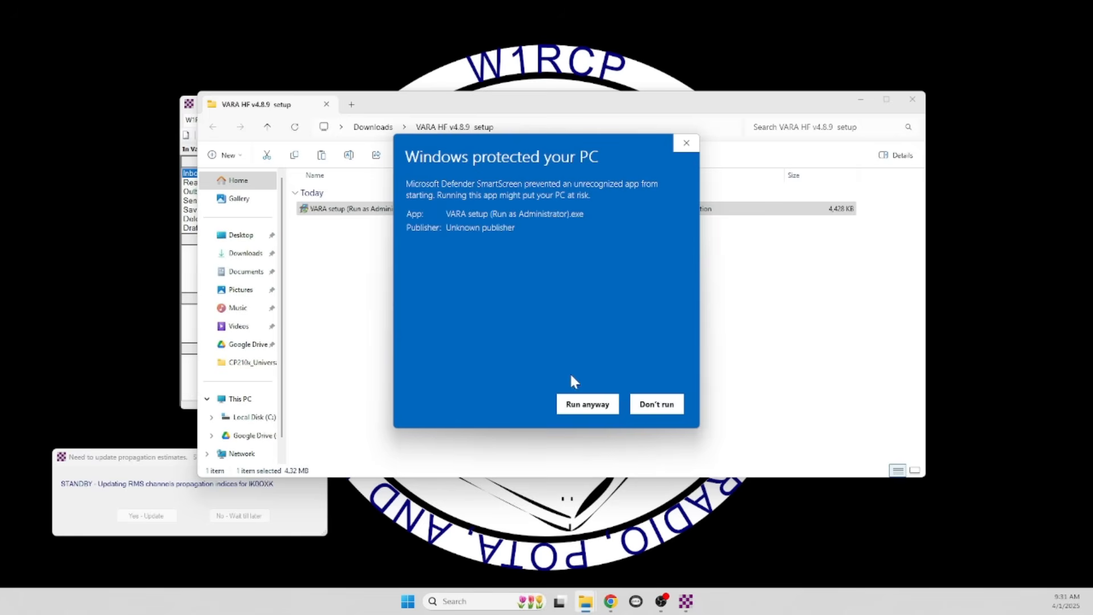
pyautogui.click(583, 403)
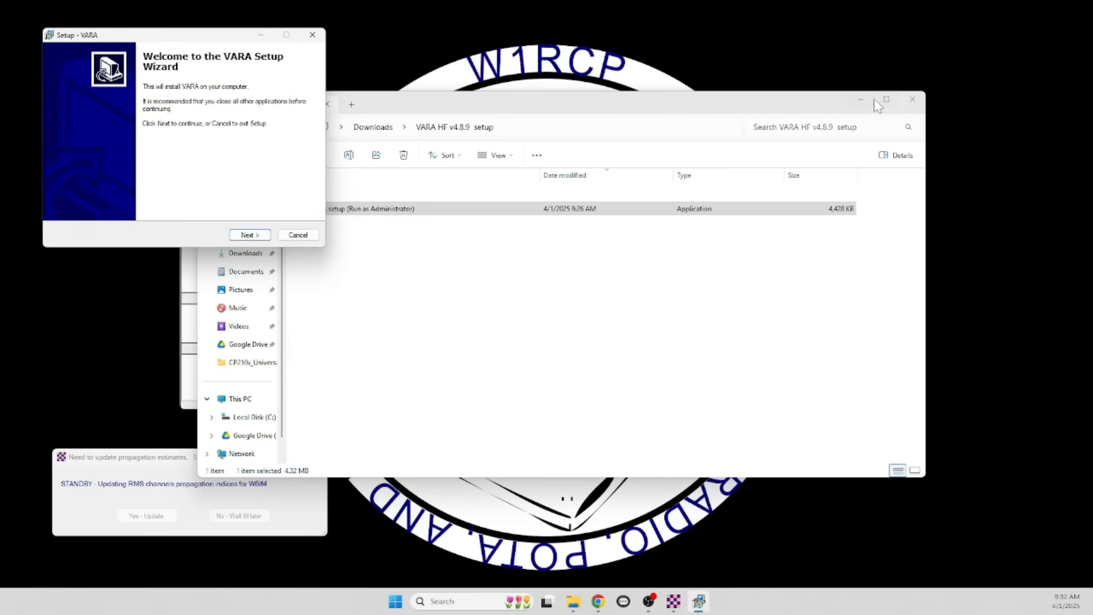
pyautogui.click(861, 99)
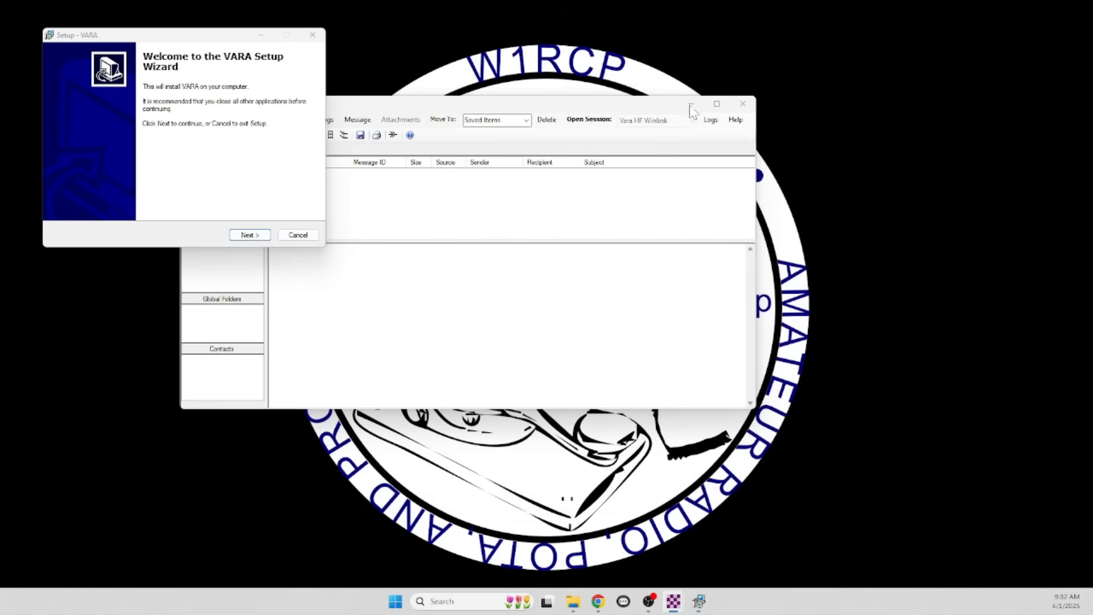
# Install VARA into C:\VARA, accepting the licence and adding a desktop icon
pyautogui.click(254, 234)
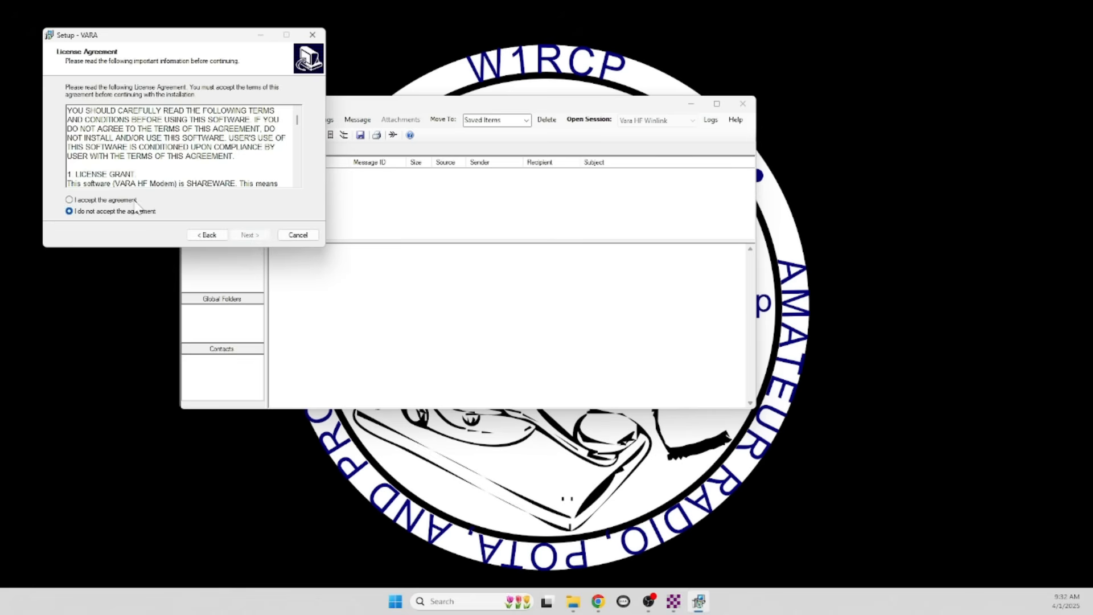
pyautogui.scroll(-6, 118, 203)
pyautogui.click(99, 201)
pyautogui.click(251, 235)
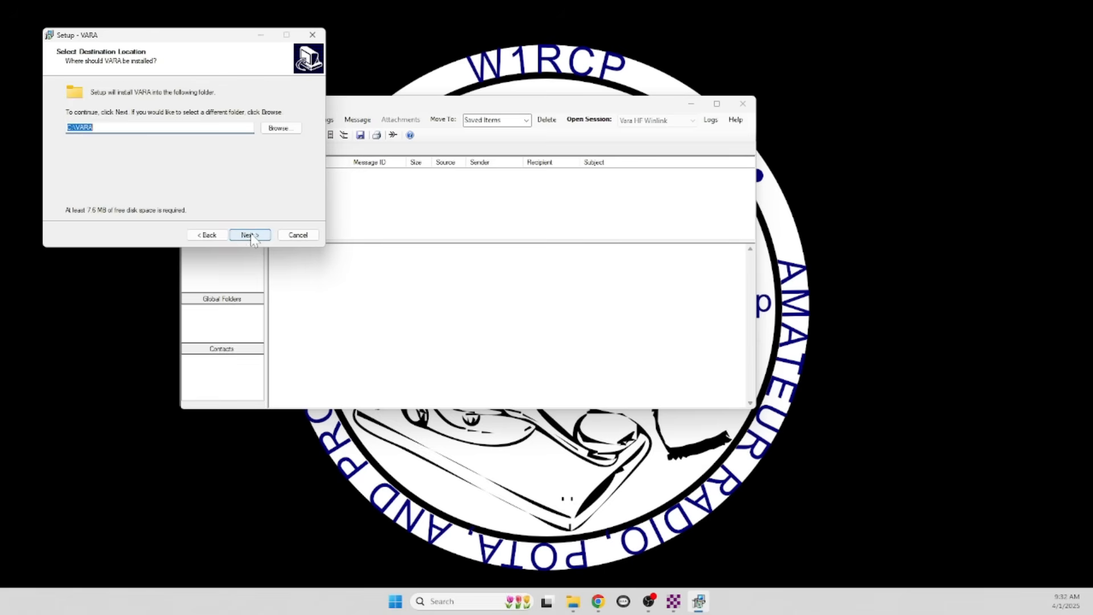
pyautogui.click(250, 235)
pyautogui.click(90, 126)
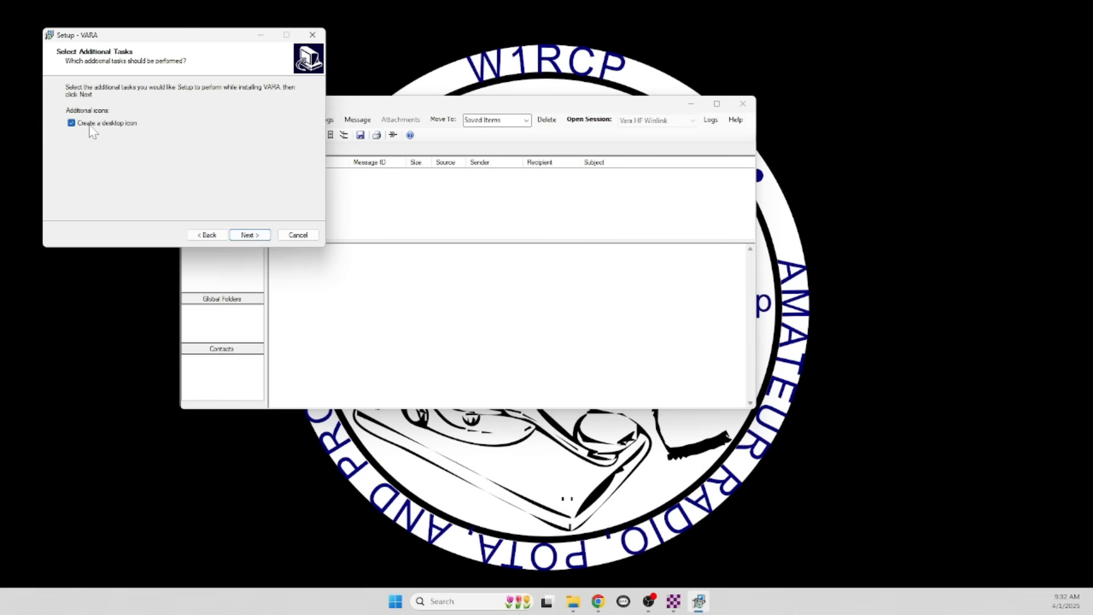
pyautogui.click(242, 234)
pyautogui.click(242, 233)
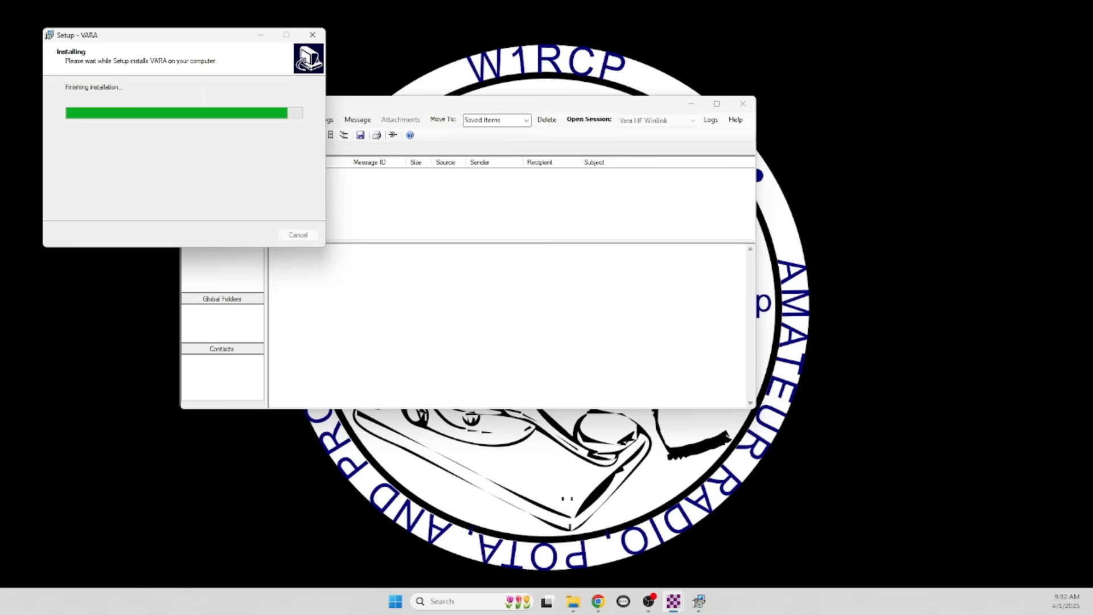
# Close the Vara HF Winlink session and quit Winlink Express
pyautogui.click(741, 105)
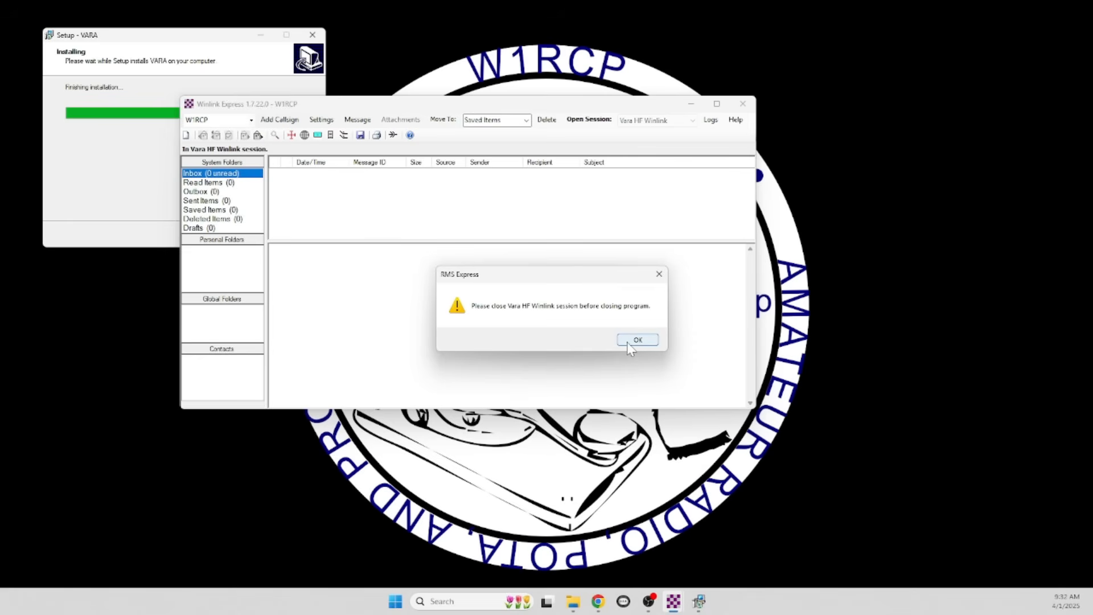
pyautogui.click(632, 342)
pyautogui.moveTo(483, 143); pyautogui.dragTo(795, 39)
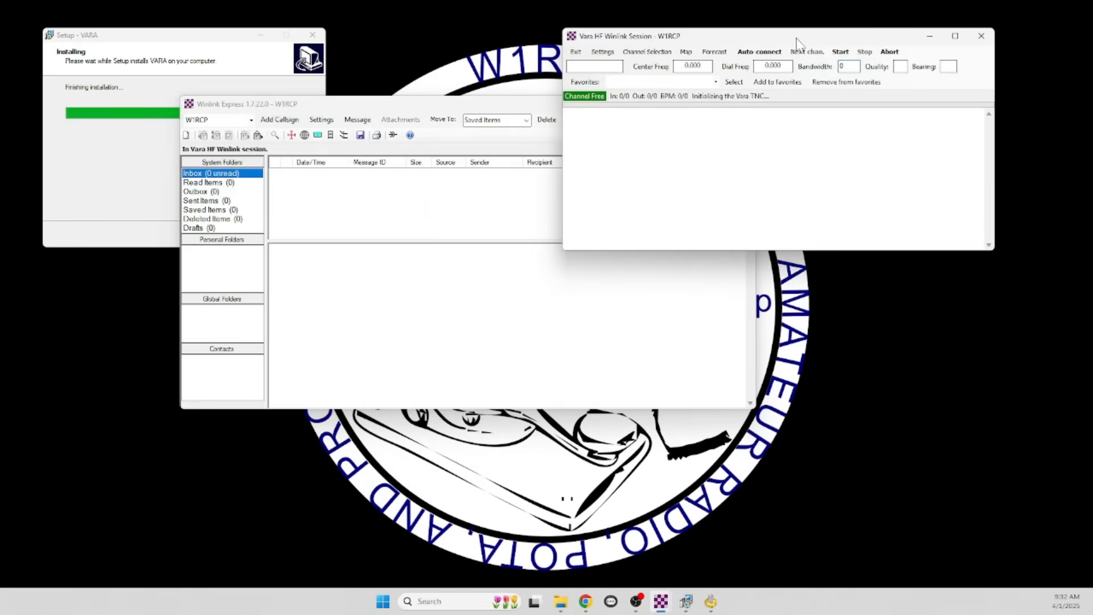
pyautogui.click(980, 36)
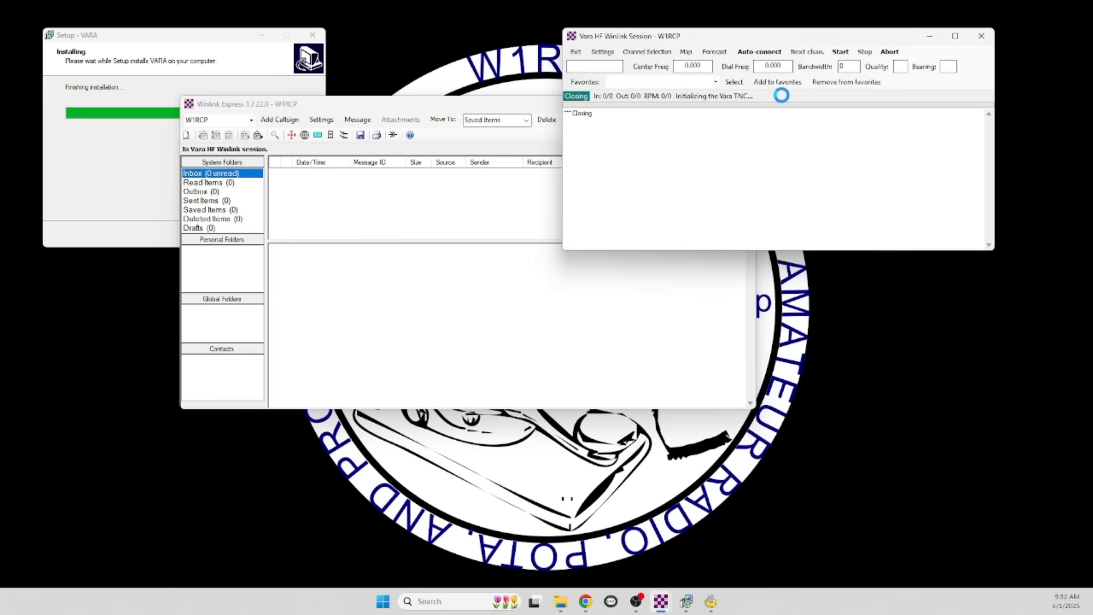
pyautogui.hotkey('alt', 'F4')
pyautogui.moveTo(300, 246); pyautogui.dragTo(151, 284)
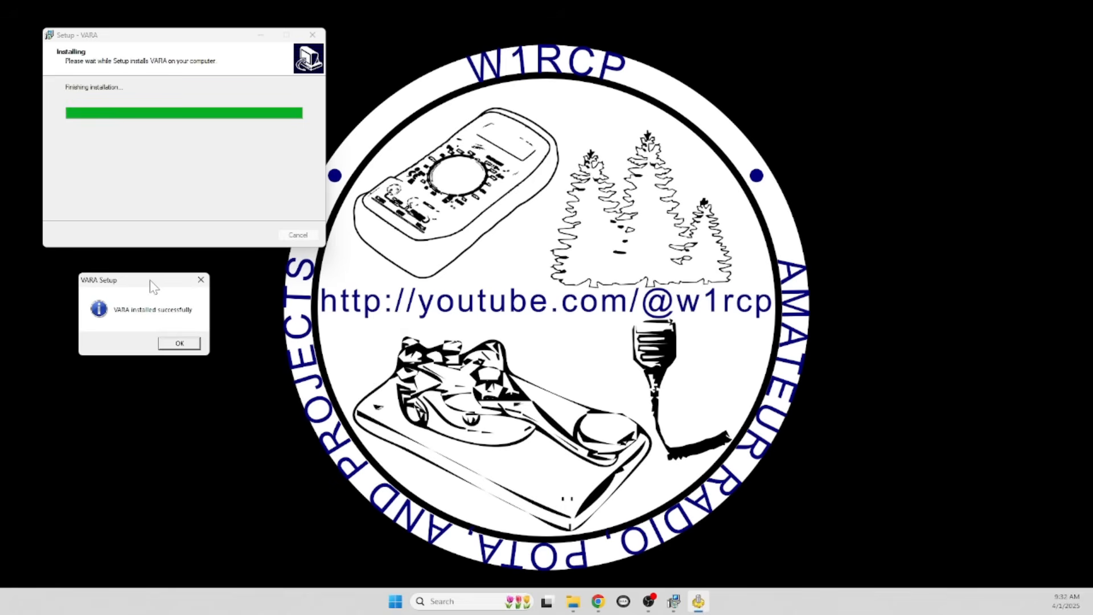
# Finish the VARA installer with Launch My Program unchecked
pyautogui.click(192, 345)
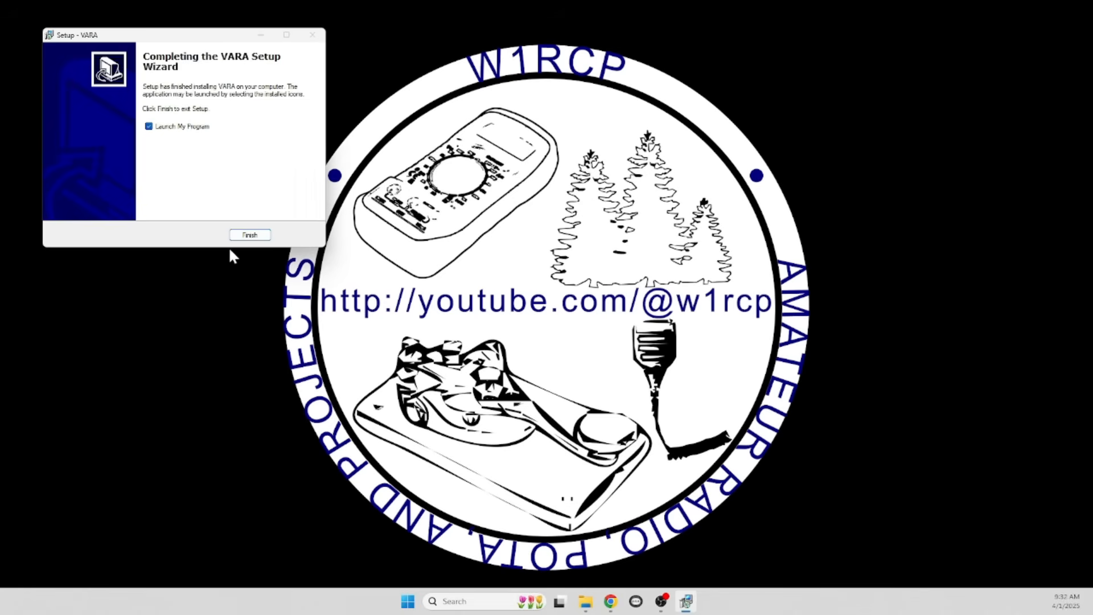
pyautogui.click(149, 126)
pyautogui.click(249, 236)
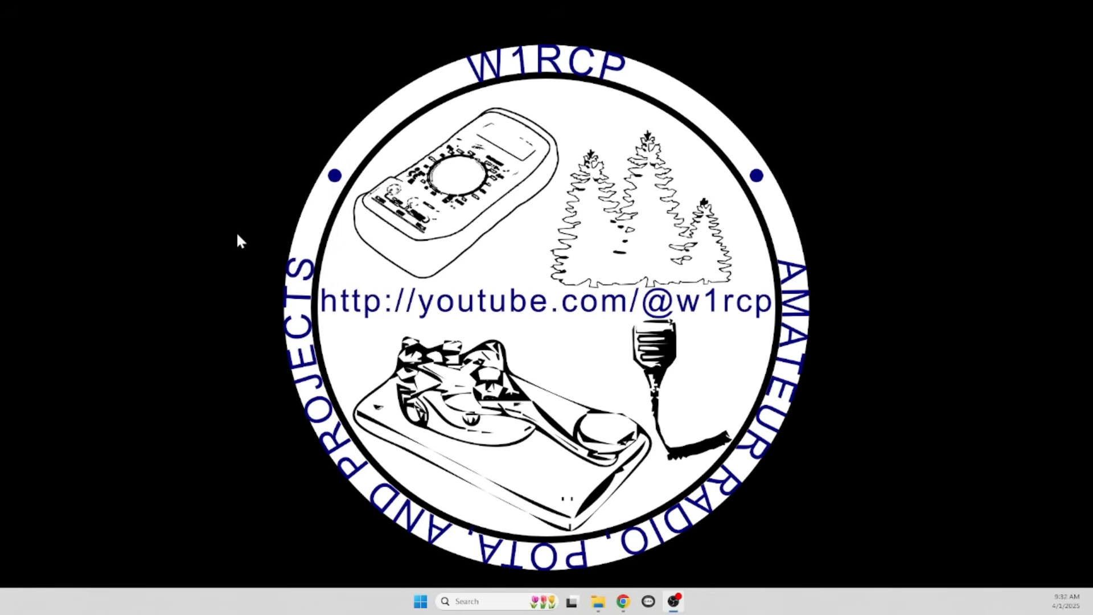
# Reopen Winlink Express by searching 'winl' in Windows Search
pyautogui.click(472, 602)
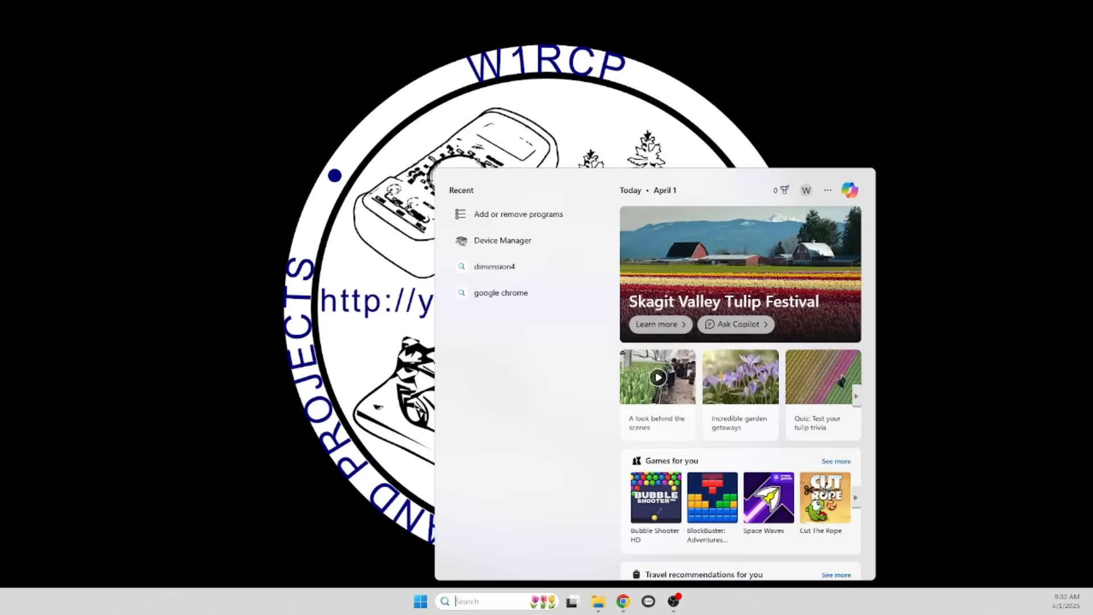
pyautogui.write('winl')
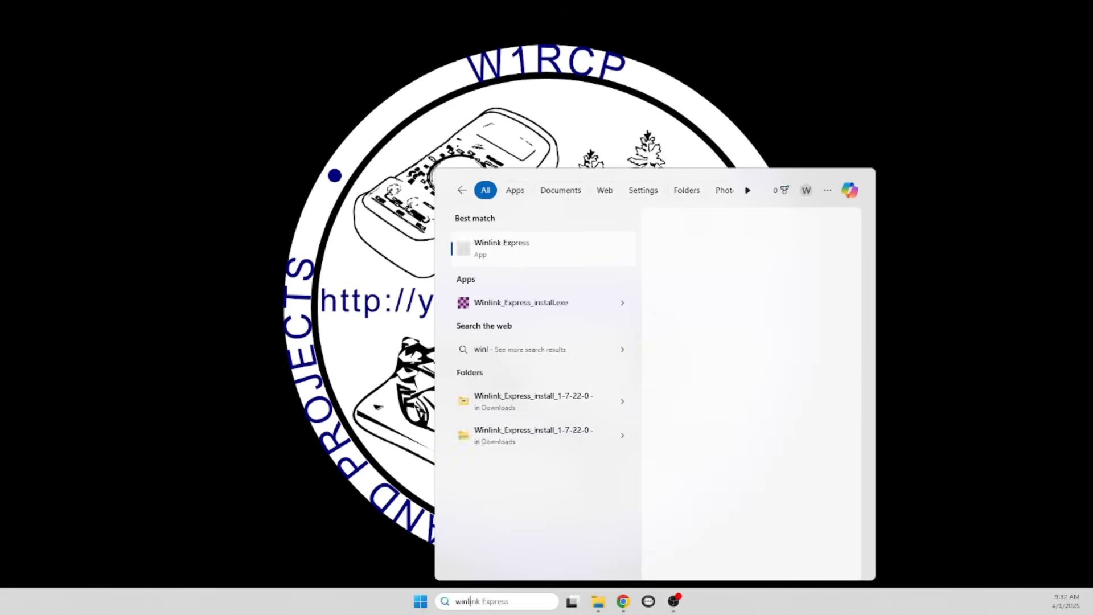
pyautogui.click(501, 239)
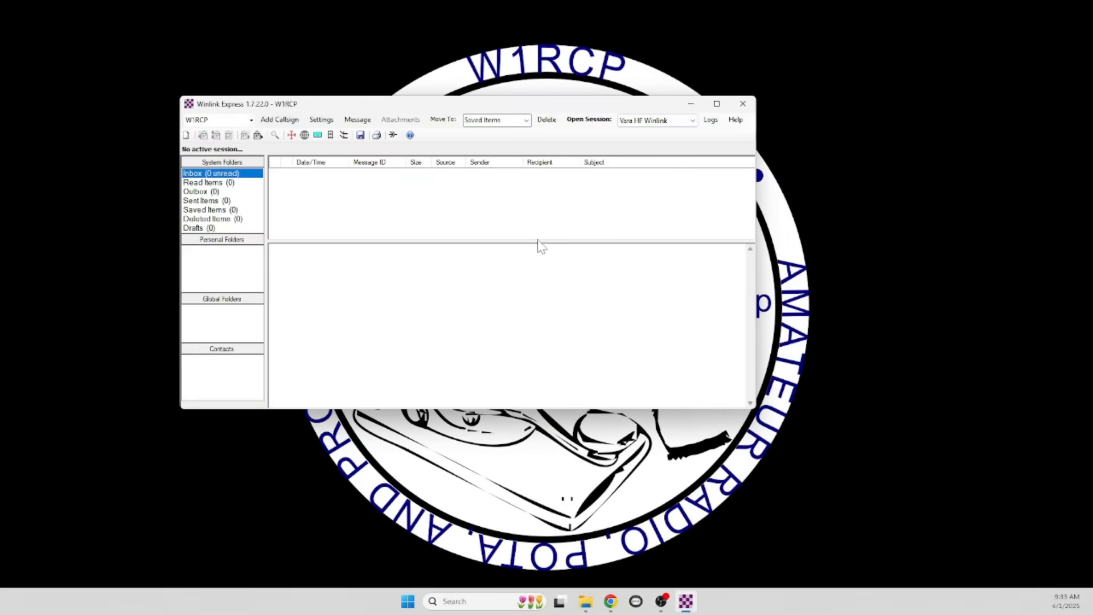
# Open a Vara HF Winlink session, allowing VARA HF Modem through the firewall
pyautogui.click(589, 119)
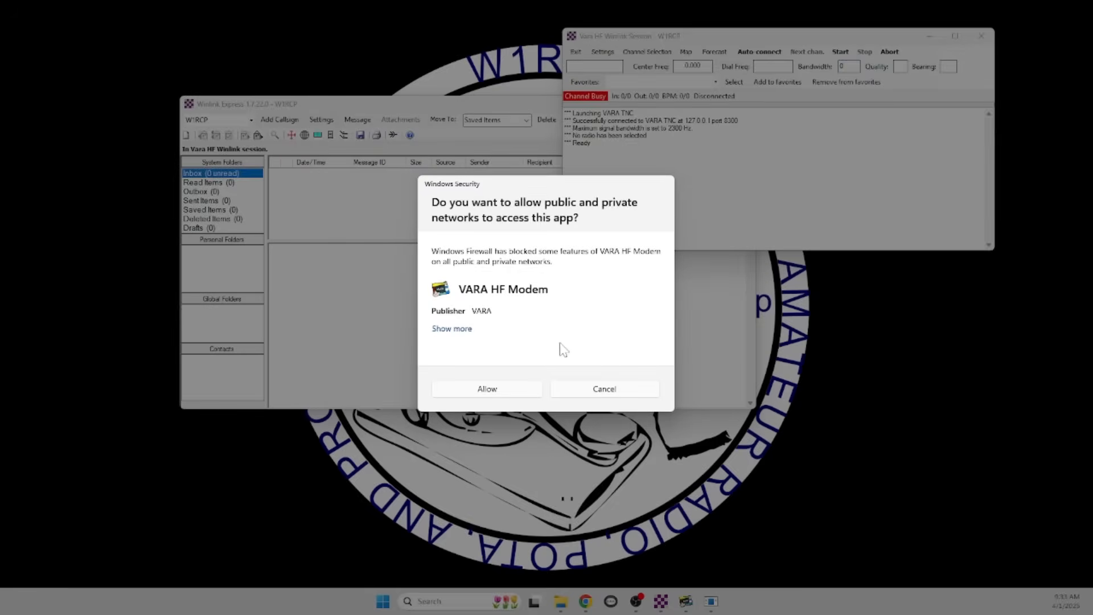
pyautogui.click(500, 392)
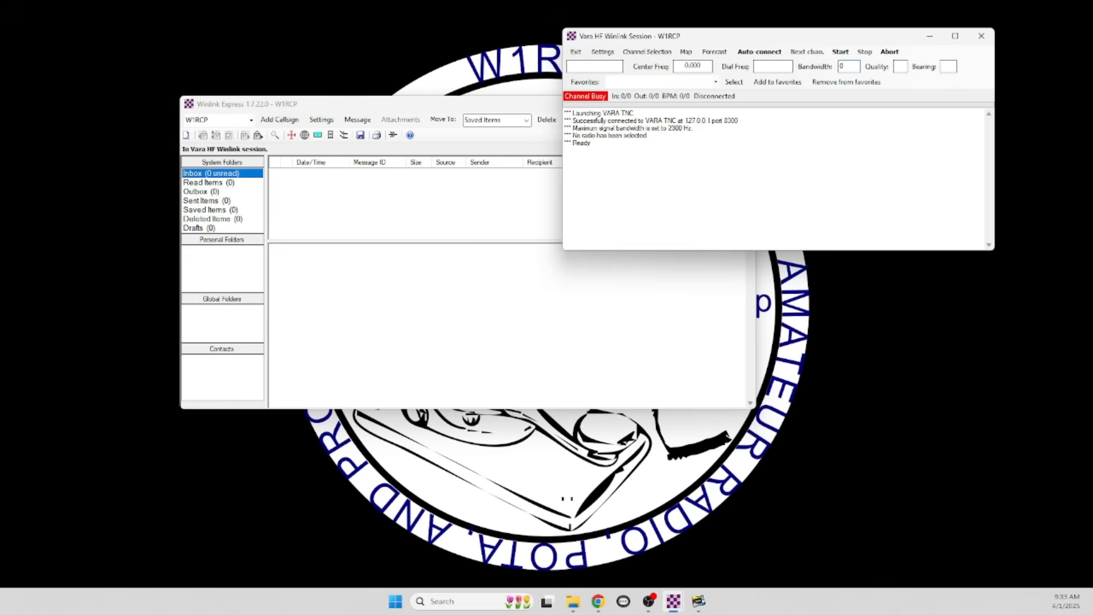
pyautogui.click(478, 296)
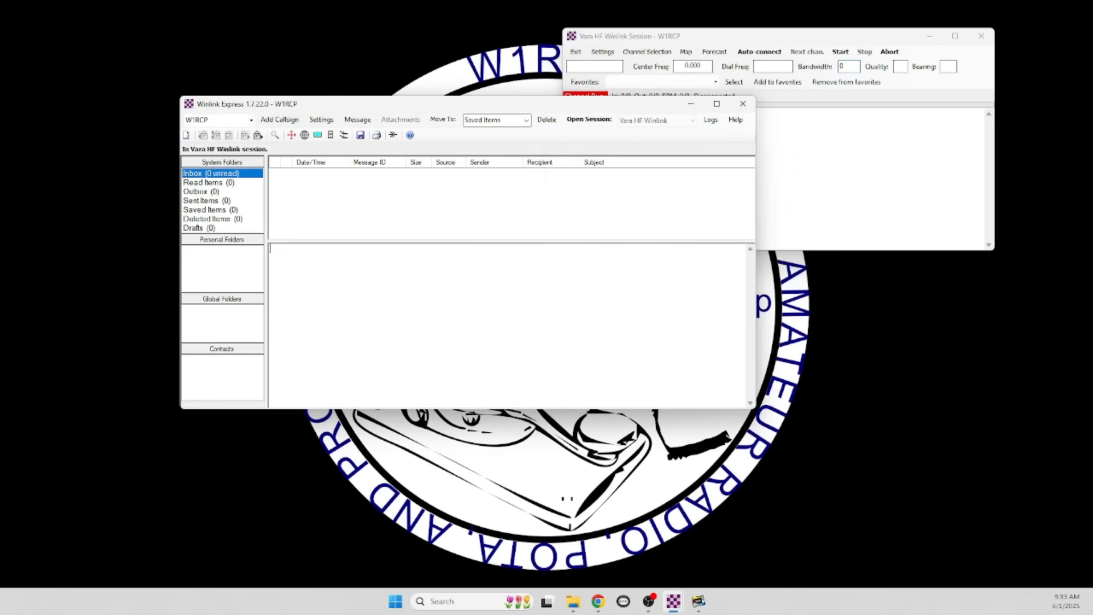
pyautogui.click(788, 183)
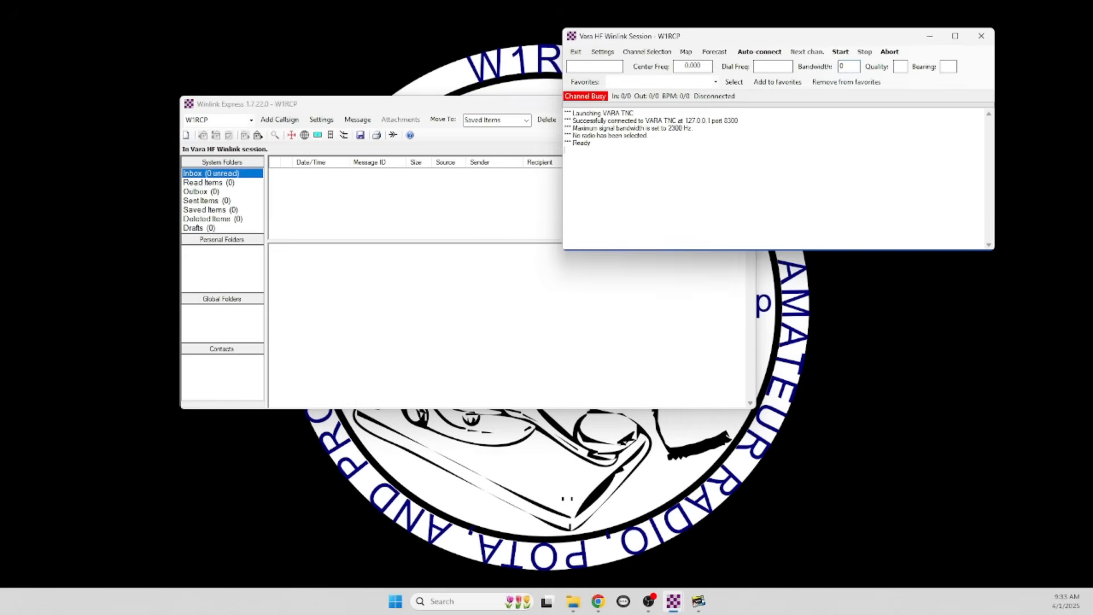
# Load the top-row gateway (3586.500 kHz, path quality 99) into the Vara HF session
pyautogui.click(639, 57)
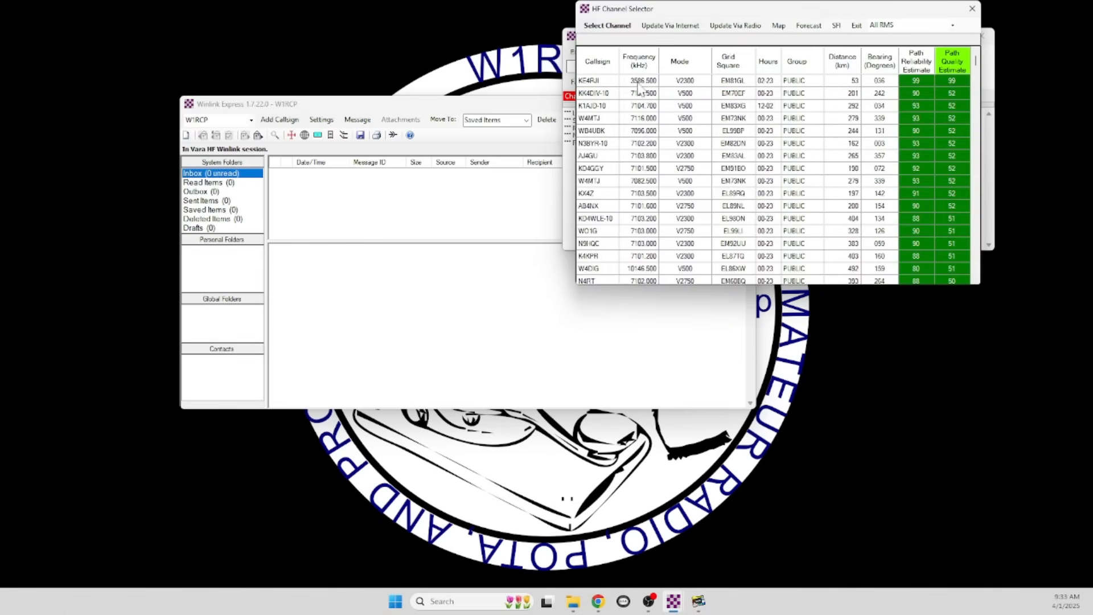
pyautogui.click(608, 85)
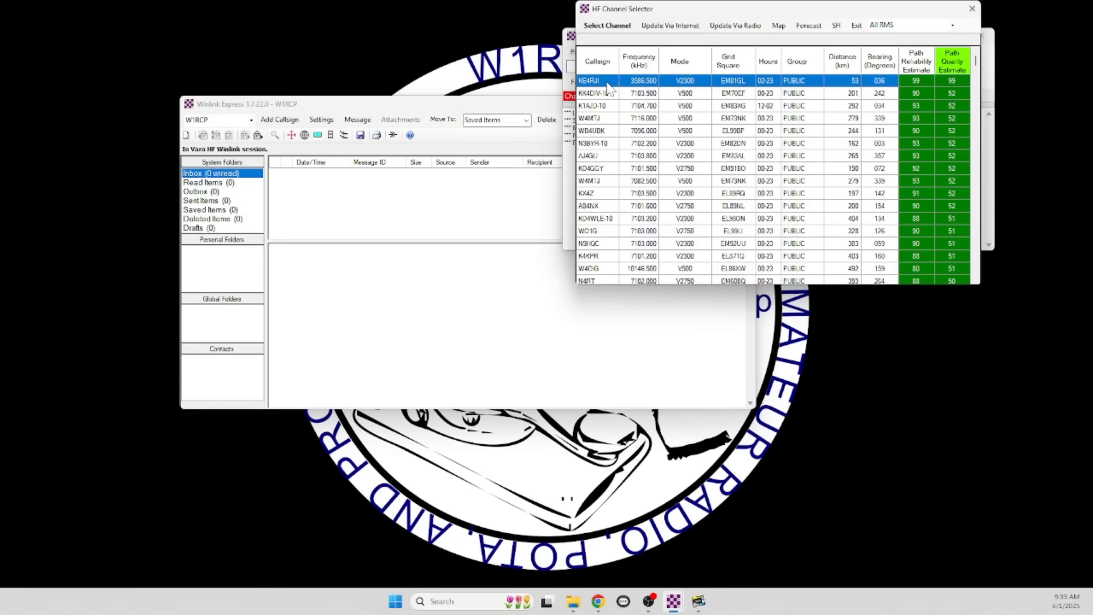
pyautogui.click(610, 26)
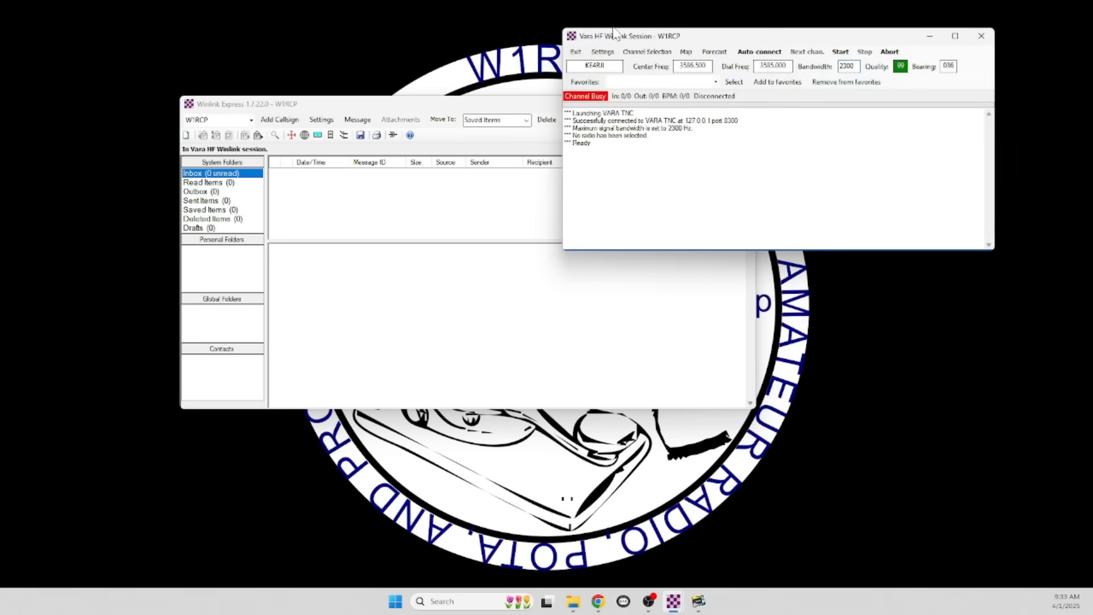
pyautogui.click(387, 228)
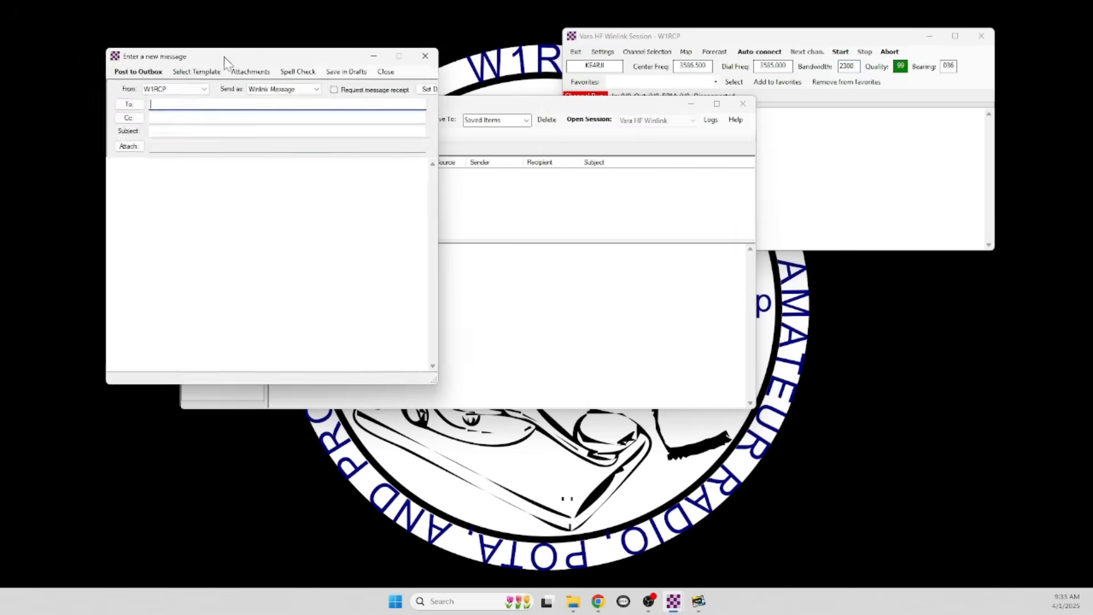
# Post a Winlink Message with subject 'Newish PC Test' and body 'HI' to the Outbox
pyautogui.moveTo(228, 56); pyautogui.dragTo(132, 27)
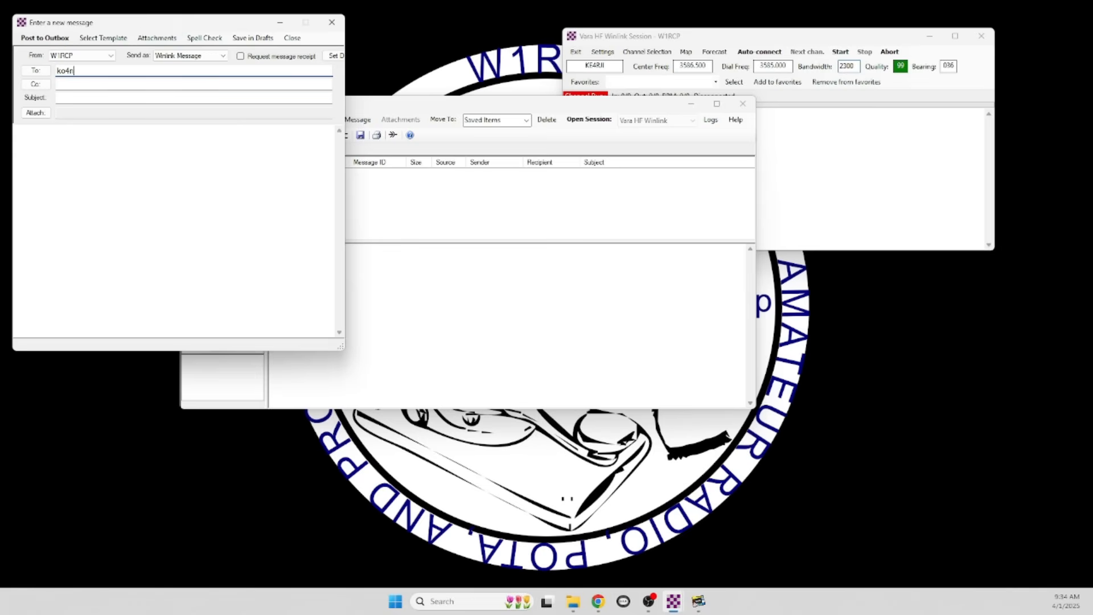
pyautogui.press('Tab')
pyautogui.press('Tab')
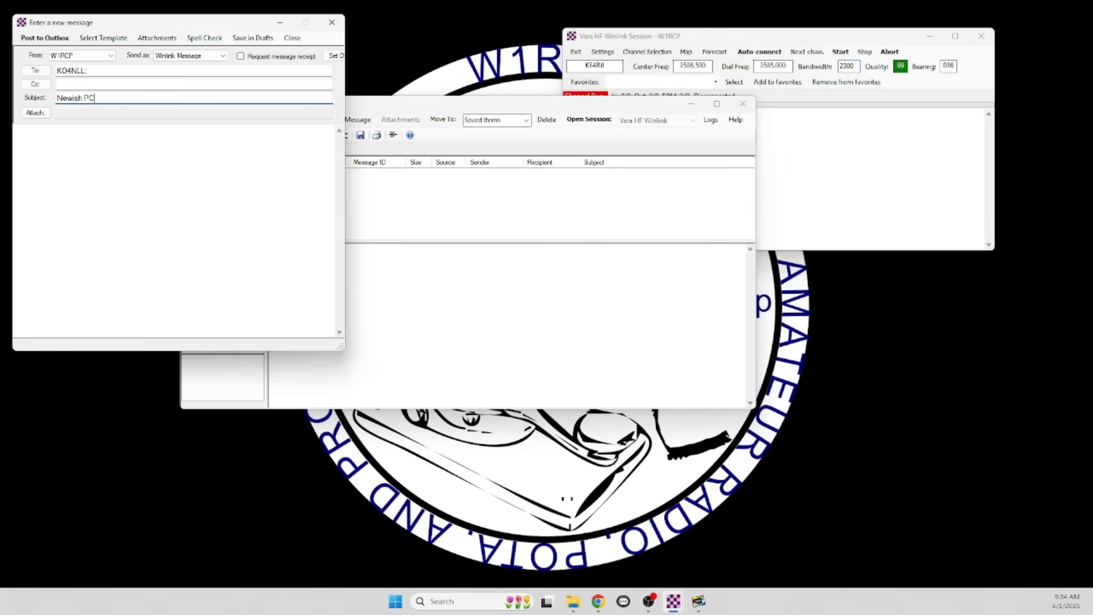
pyautogui.write('Test')
pyautogui.press('Tab')
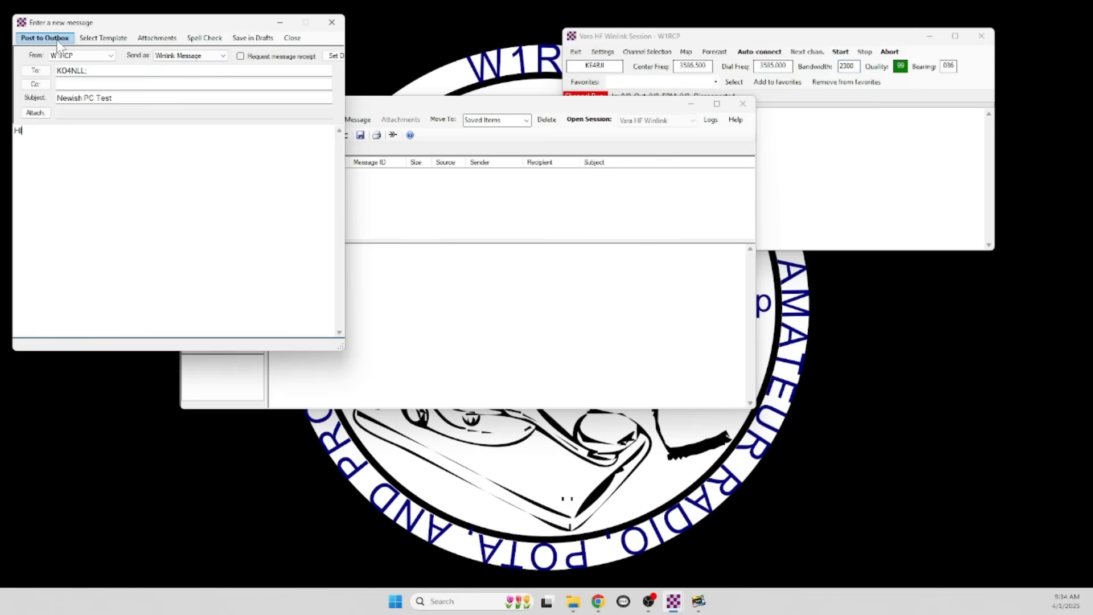
pyautogui.click(171, 56)
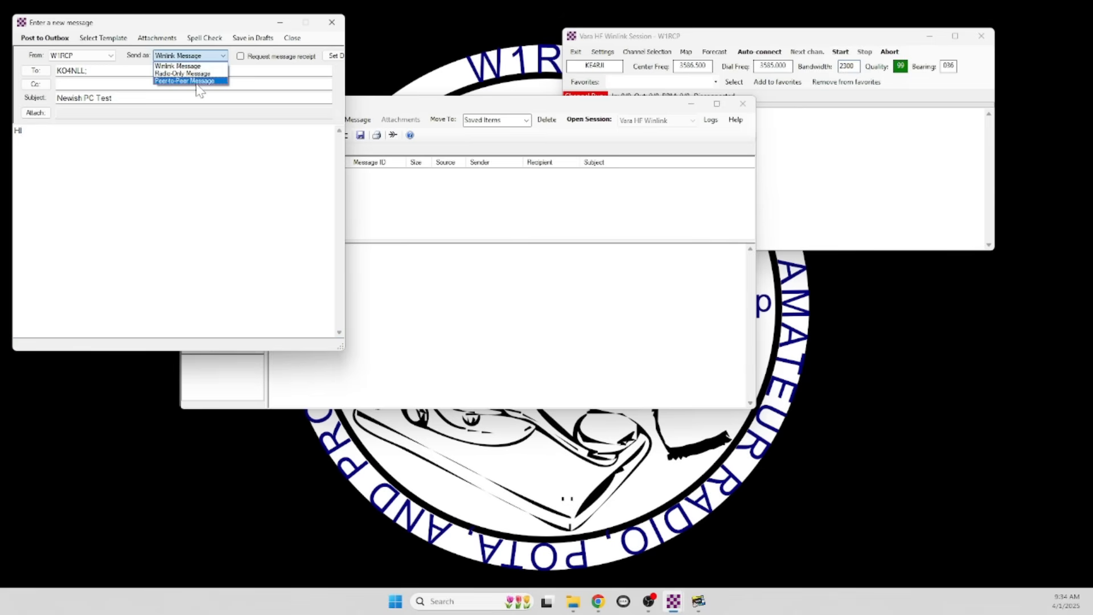
pyautogui.click(180, 164)
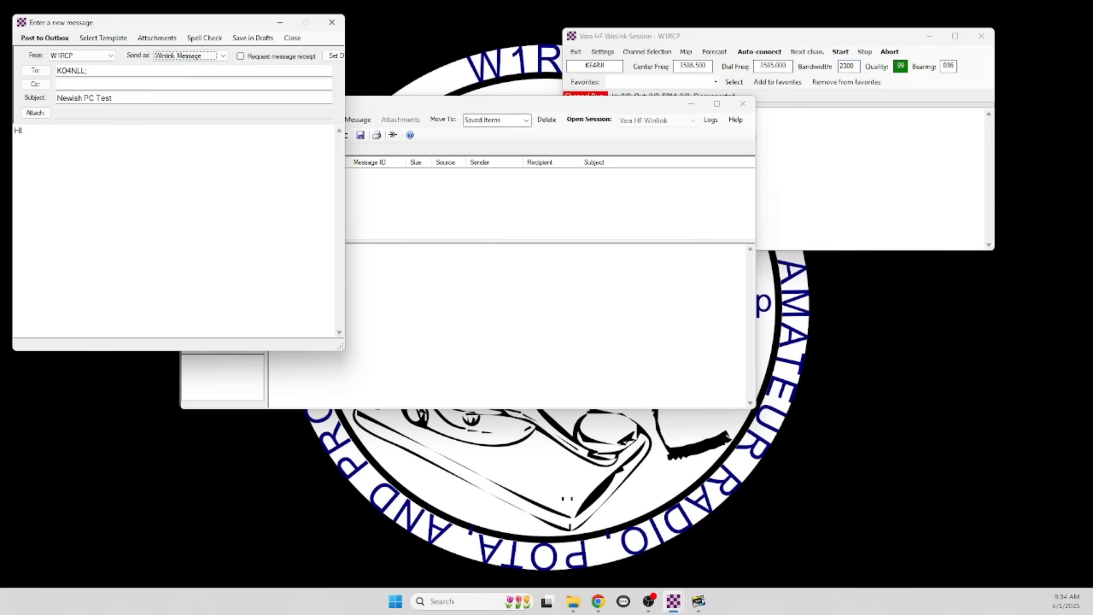
pyautogui.click(46, 38)
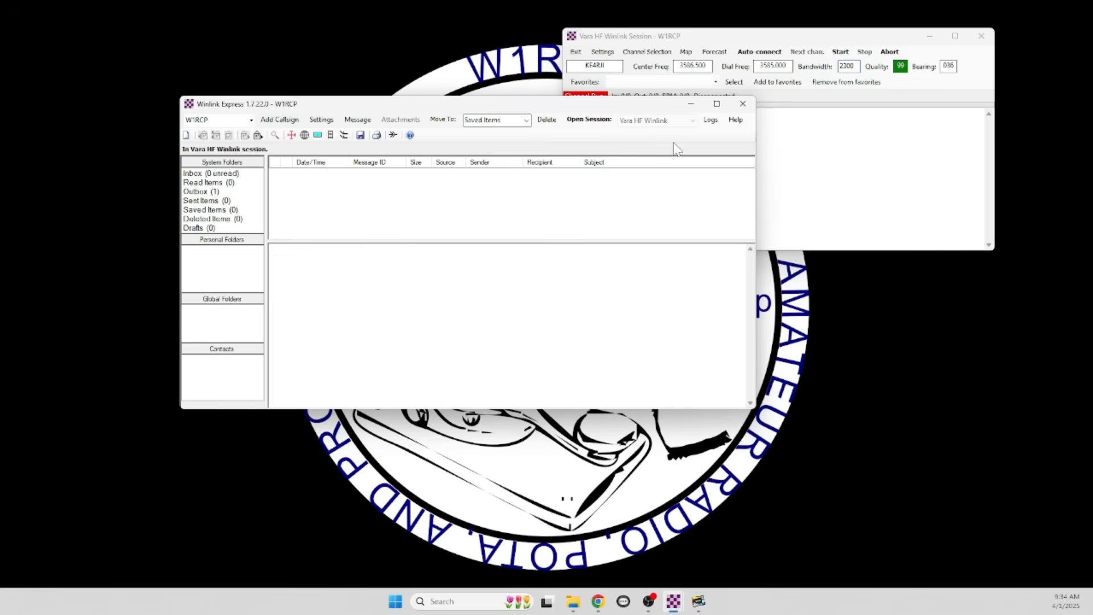
pyautogui.click(782, 137)
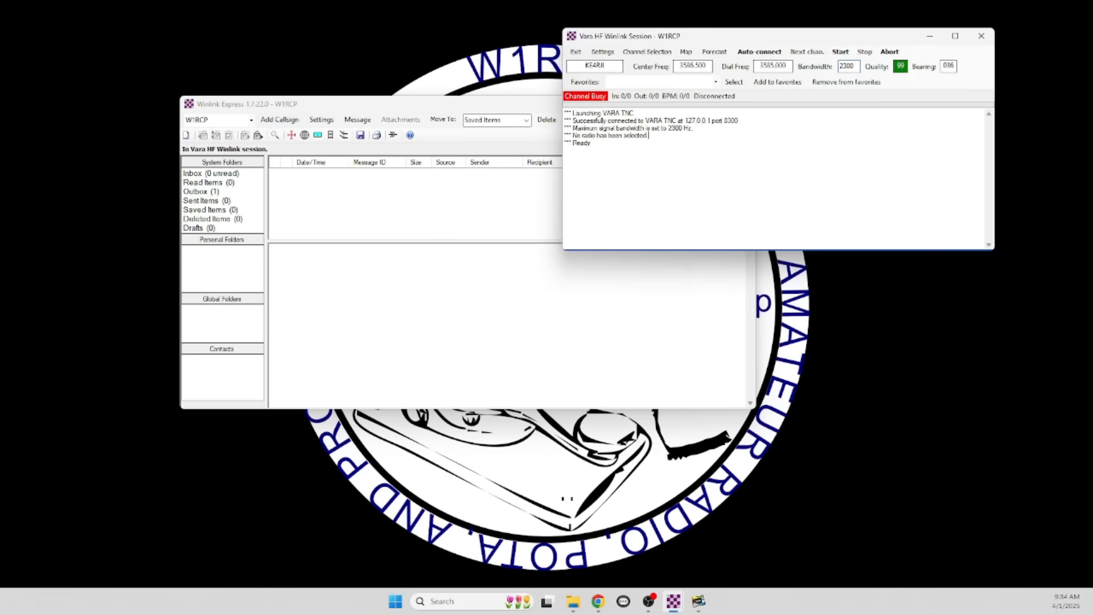
# Set VARA HF's sound card Device Input and Device Output both to the USB Audio Device
pyautogui.click(604, 52)
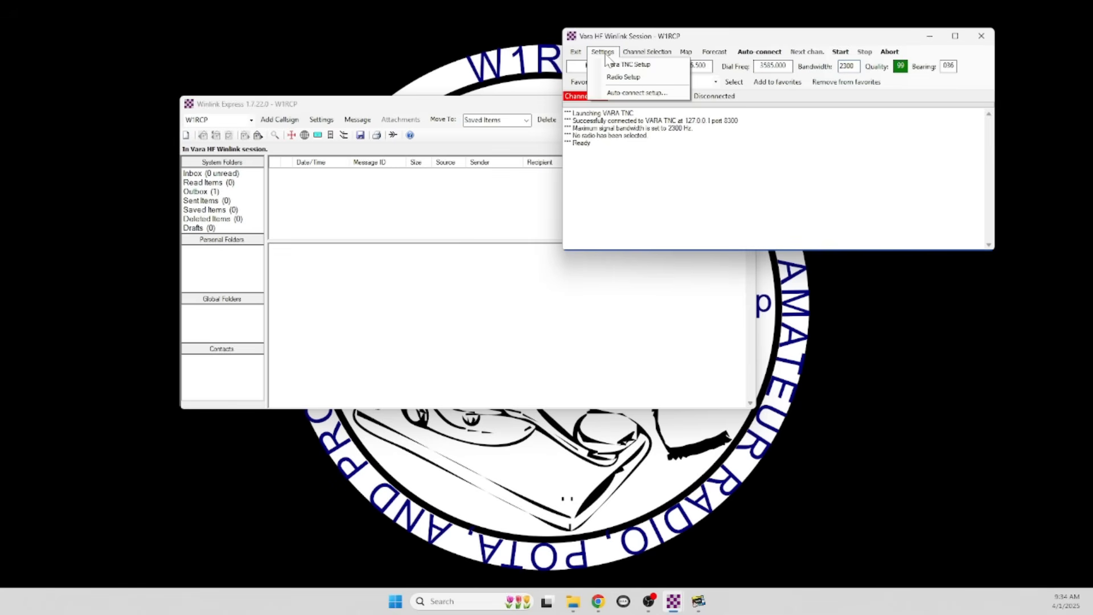
pyautogui.click(639, 78)
pyautogui.moveTo(668, 21); pyautogui.dragTo(289, 175)
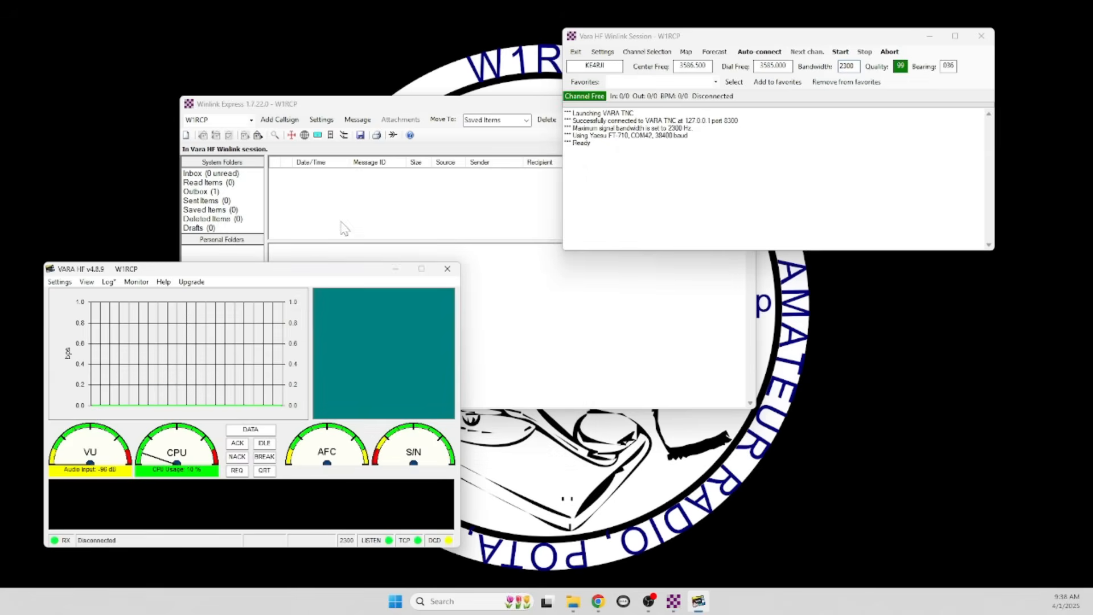
pyautogui.click(54, 283)
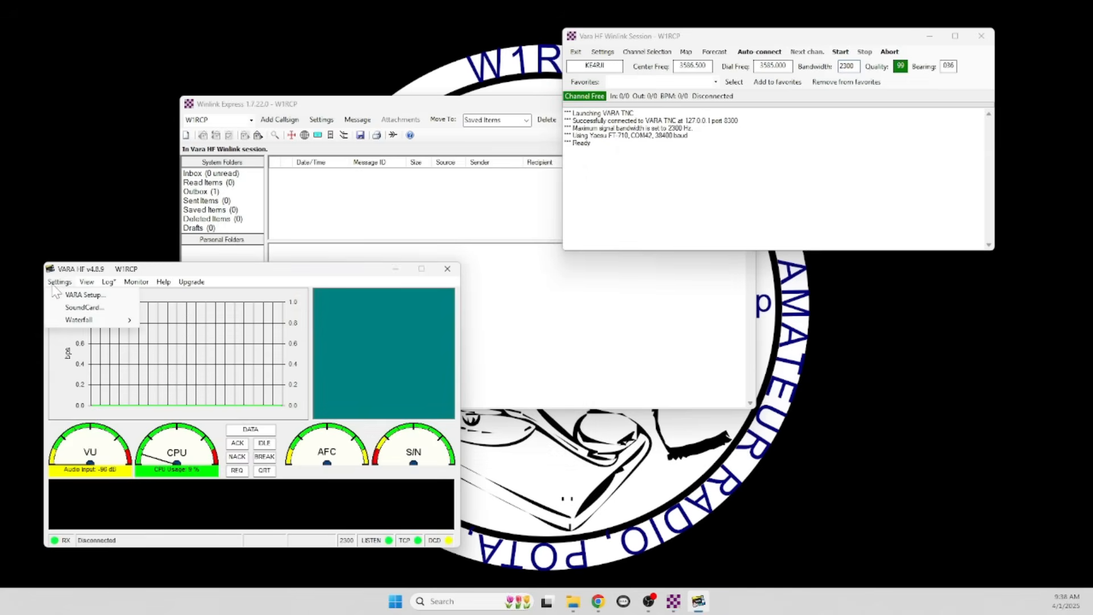
pyautogui.click(104, 310)
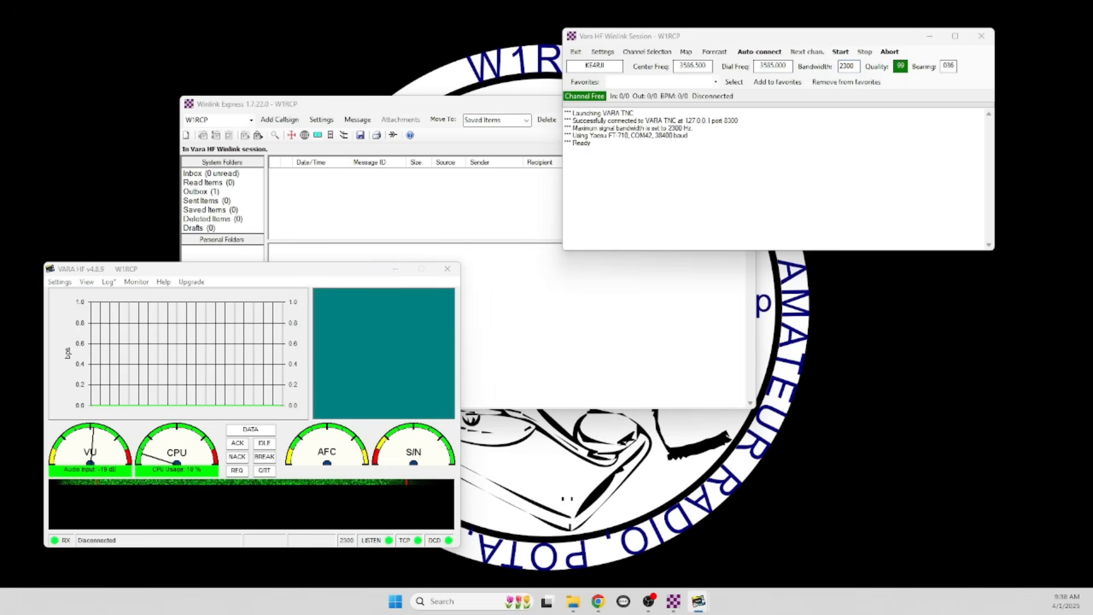
pyautogui.moveTo(142, 7); pyautogui.dragTo(304, 57)
pyautogui.click(307, 89)
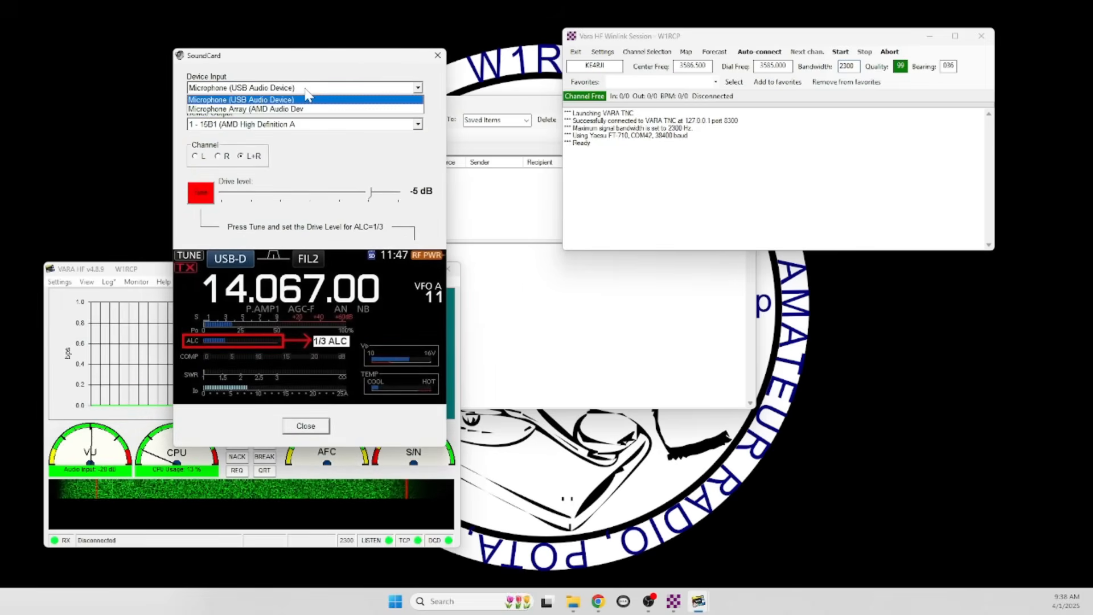
pyautogui.click(264, 100)
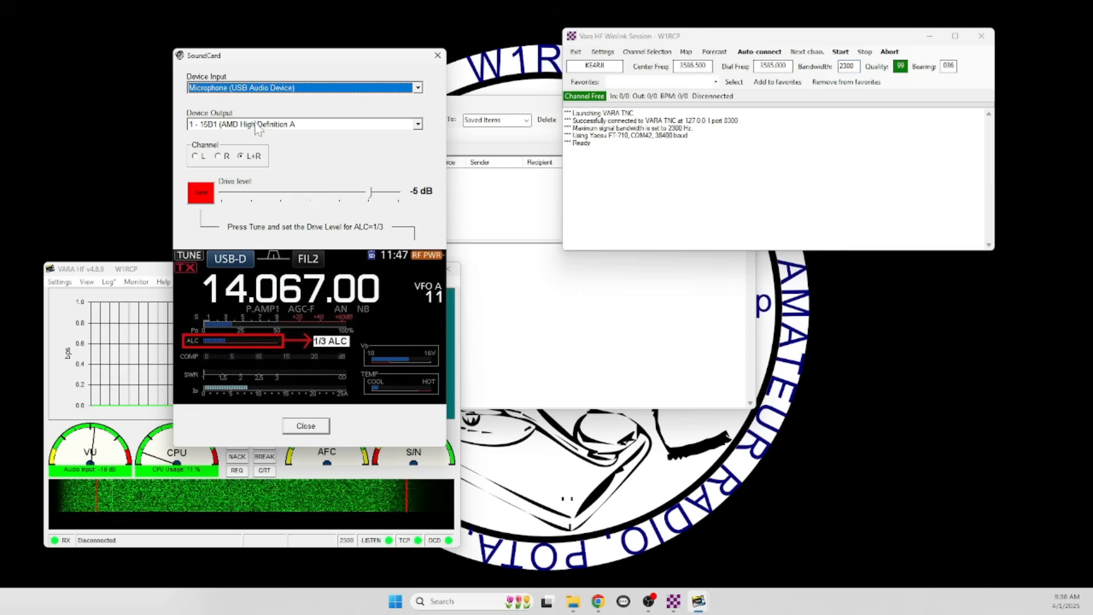
pyautogui.click(258, 125)
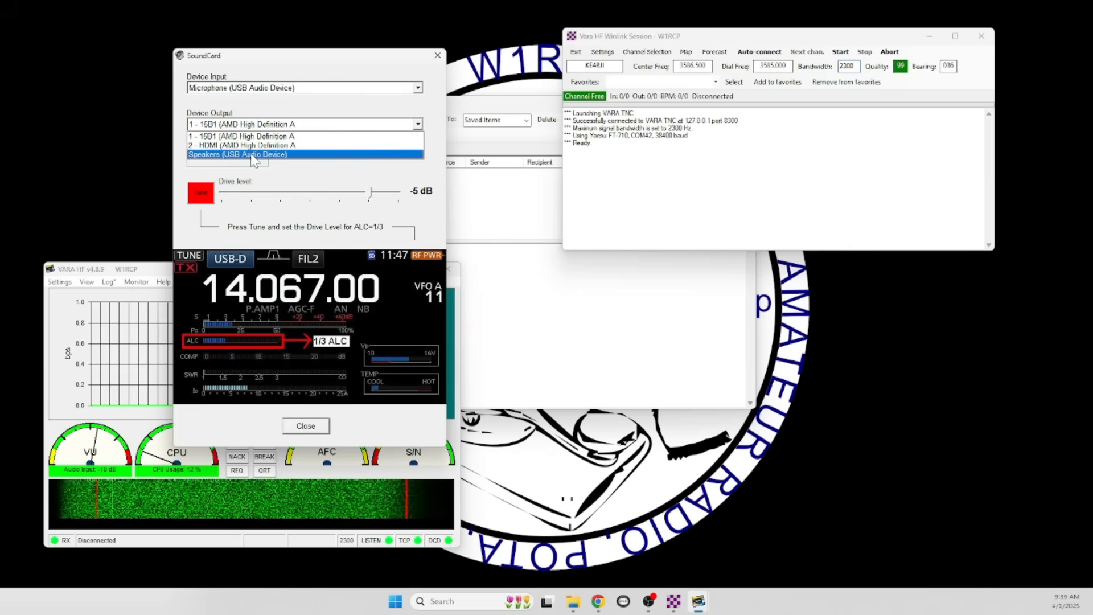
pyautogui.click(251, 155)
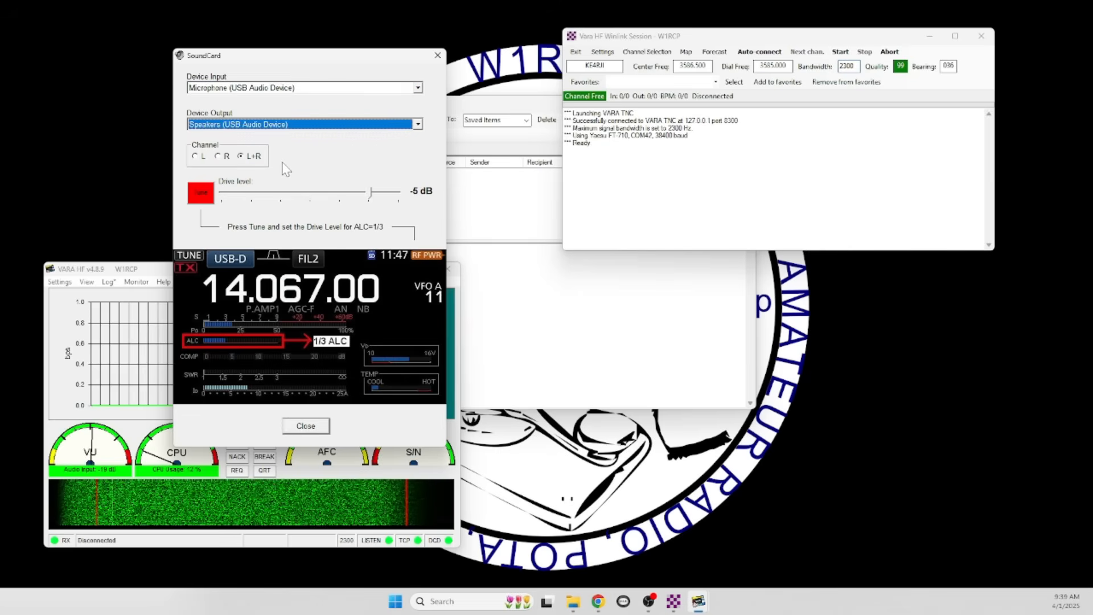
pyautogui.click(305, 426)
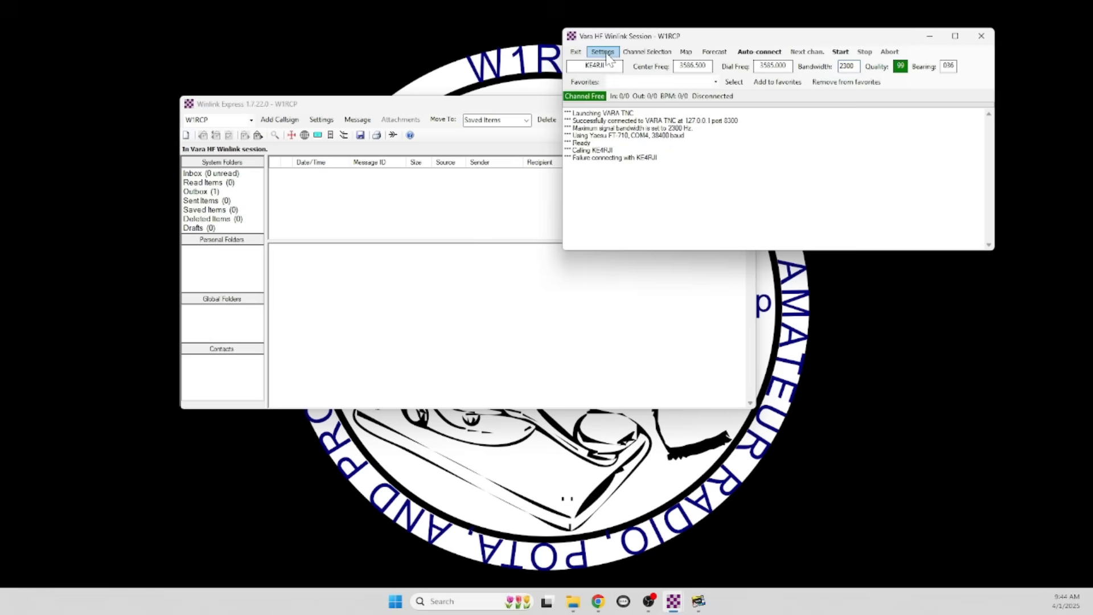
# Set the radio setup's PTT serial port to FT 710 and apply the update
pyautogui.click(609, 53)
pyautogui.click(618, 77)
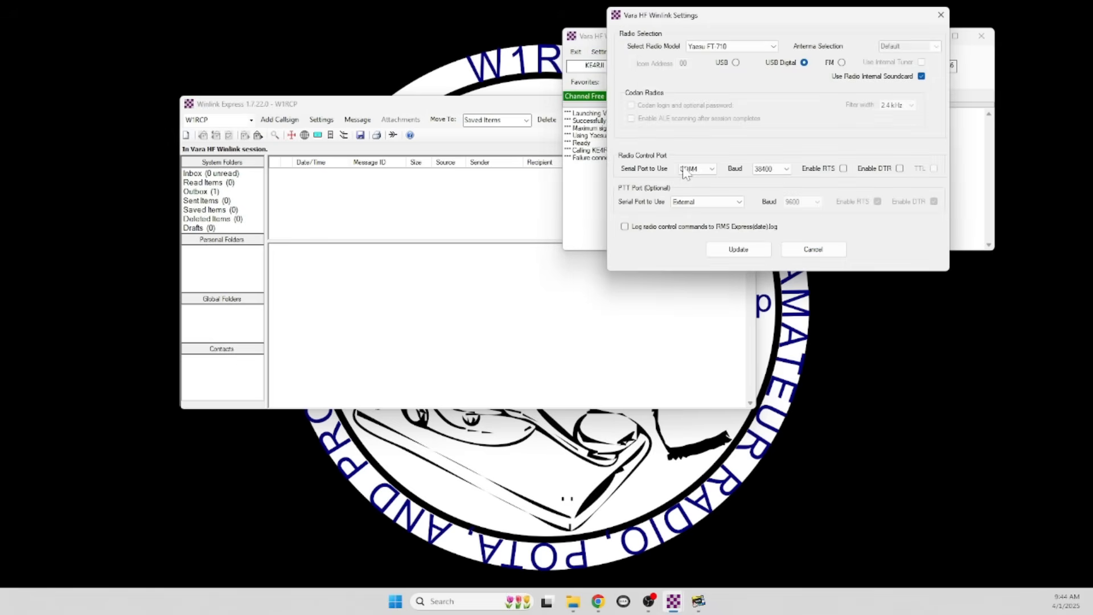
pyautogui.click(722, 203)
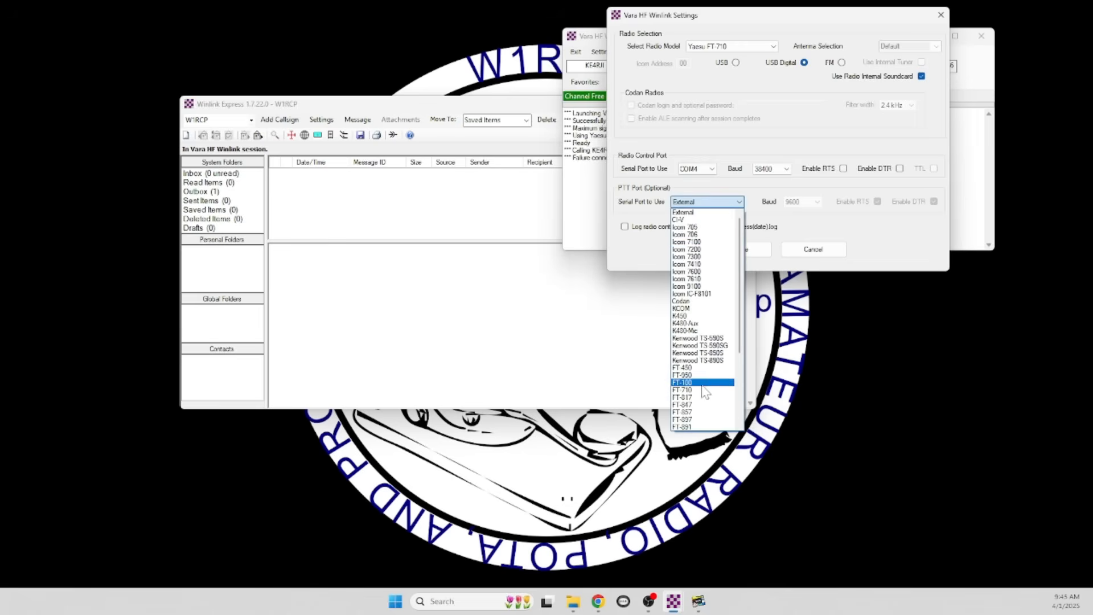
pyautogui.click(701, 390)
pyautogui.click(742, 252)
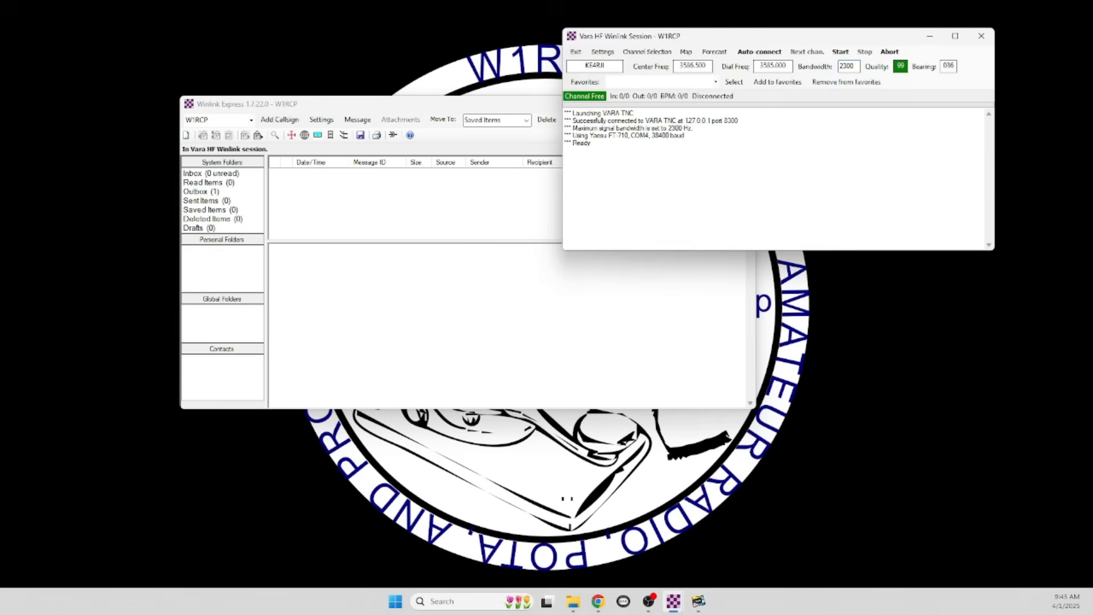
# Call the selected gateway, then abort the failed connection attempt
pyautogui.click(839, 52)
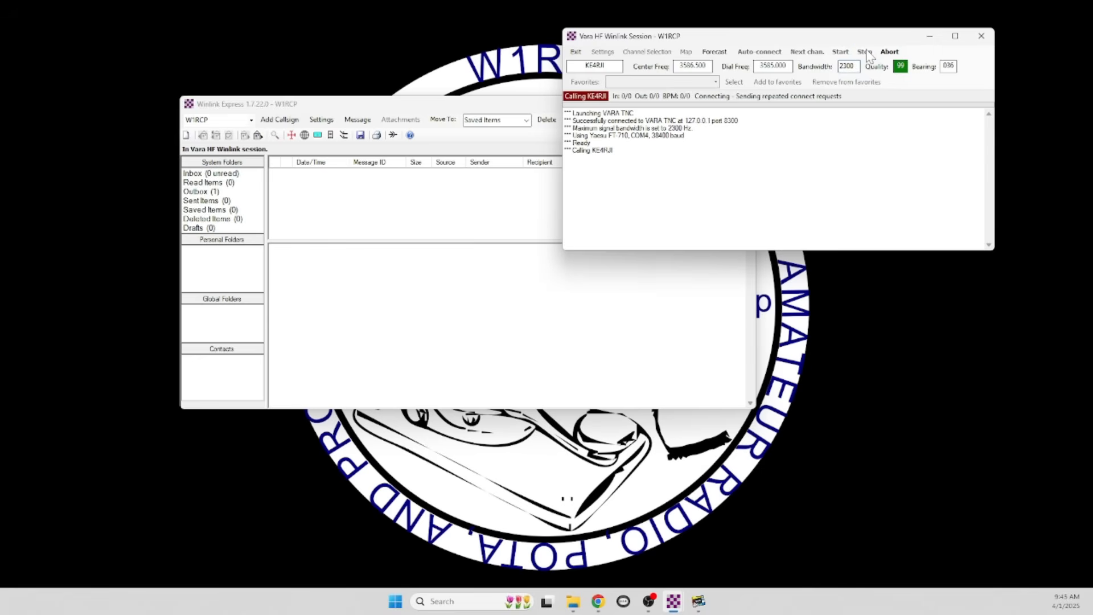
pyautogui.click(866, 52)
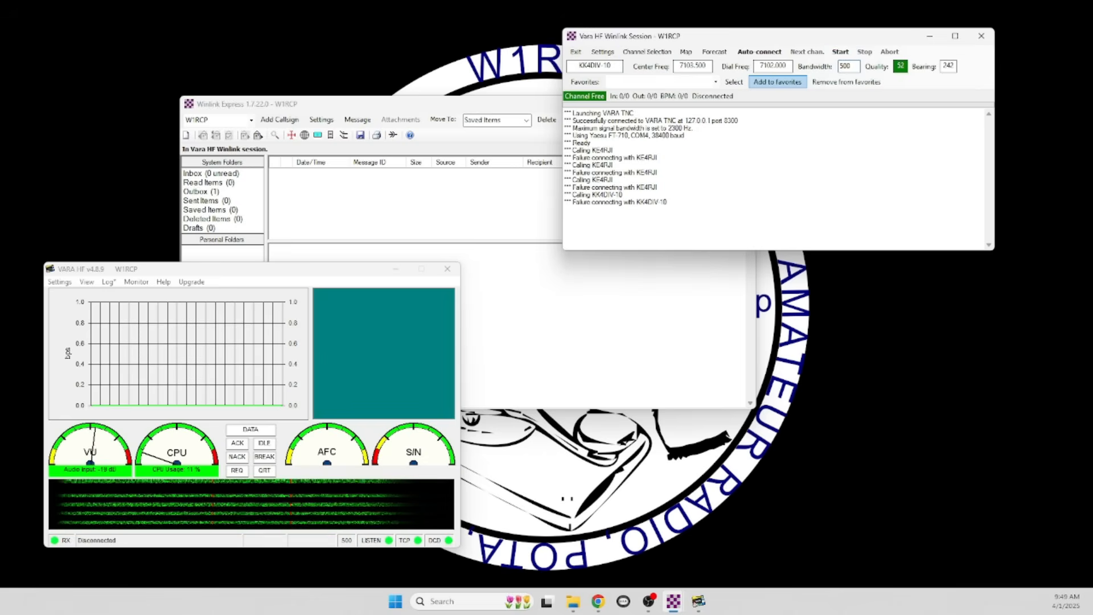
pyautogui.click(635, 52)
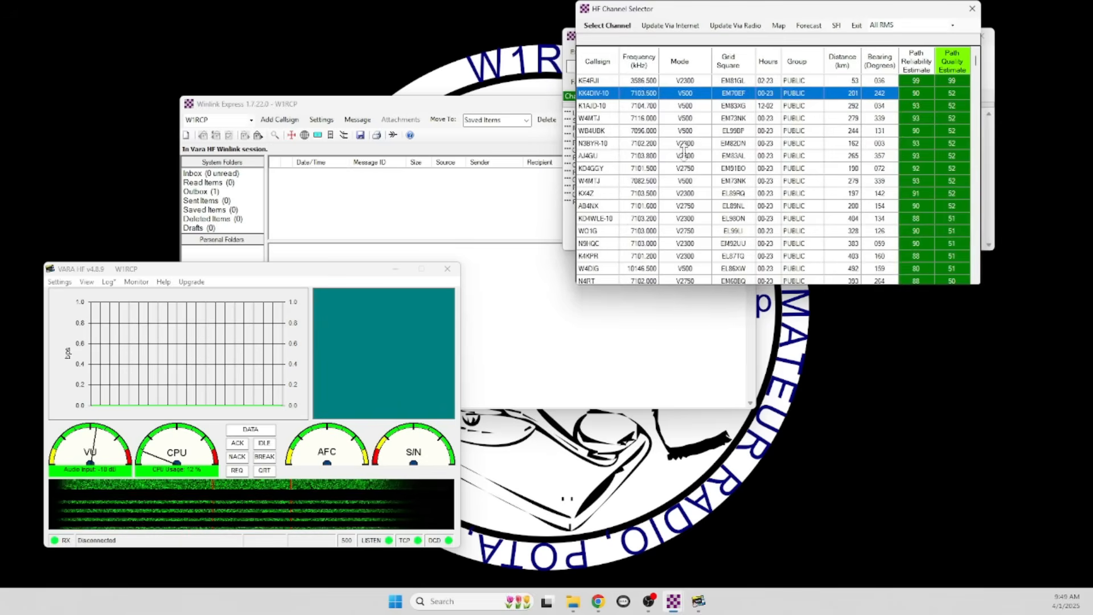
pyautogui.scroll(-1, 670, 152)
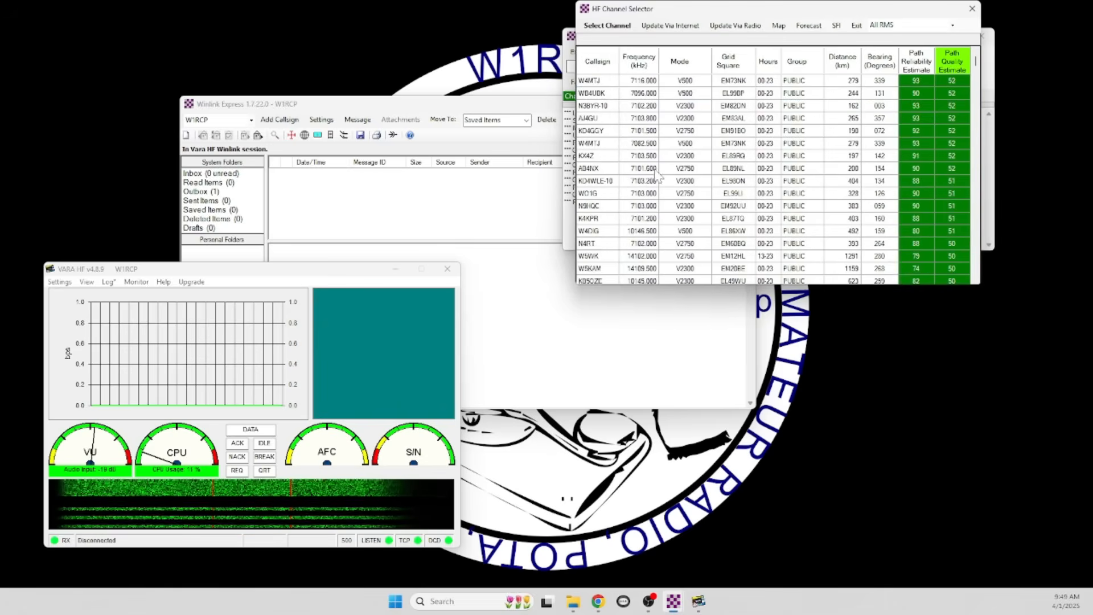
pyautogui.click(637, 235)
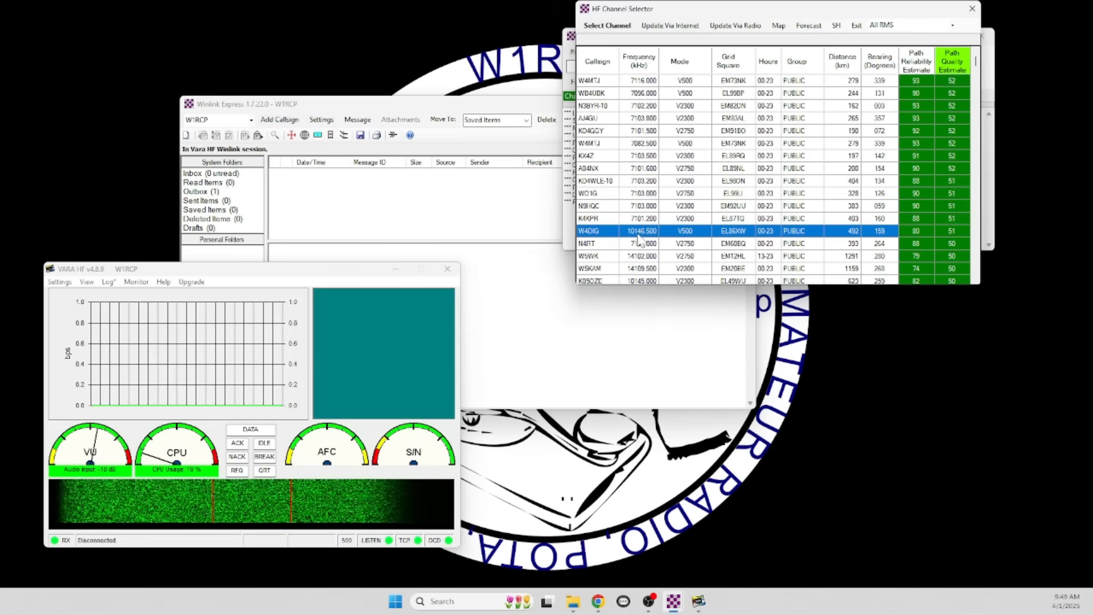
pyautogui.doubleClick(637, 234)
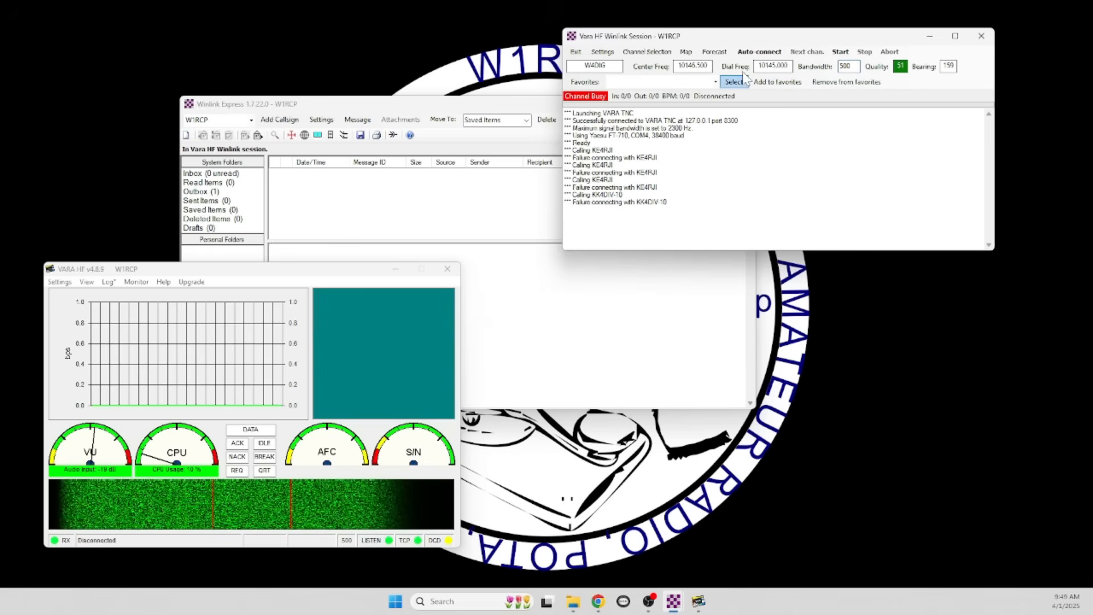
pyautogui.click(840, 54)
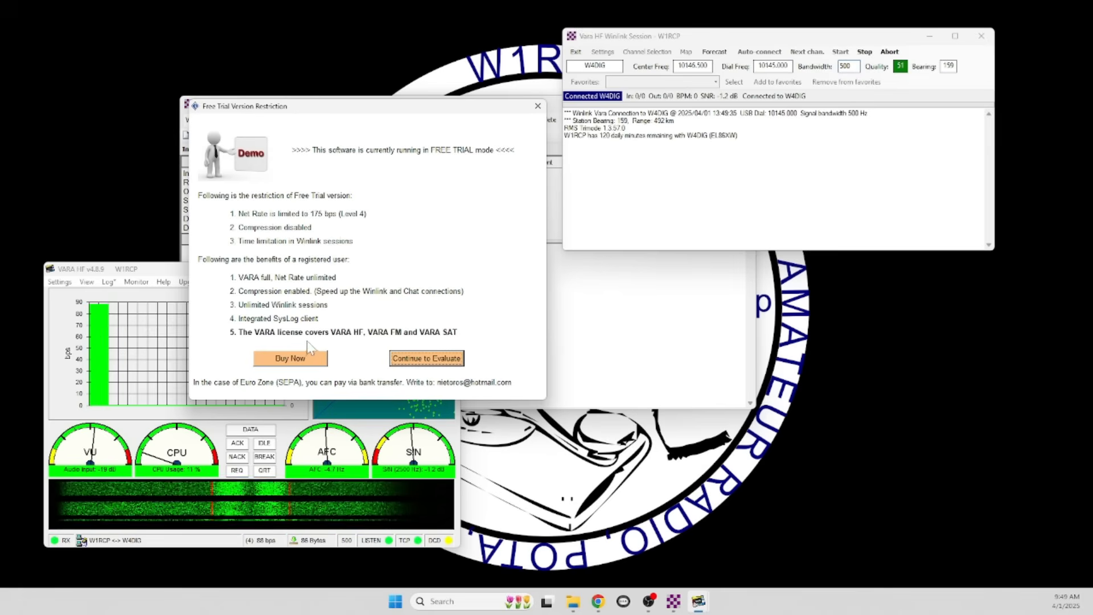
# Continue past VARA's free-trial notice, then maximize the Chrome window showing the QTH page
pyautogui.click(417, 361)
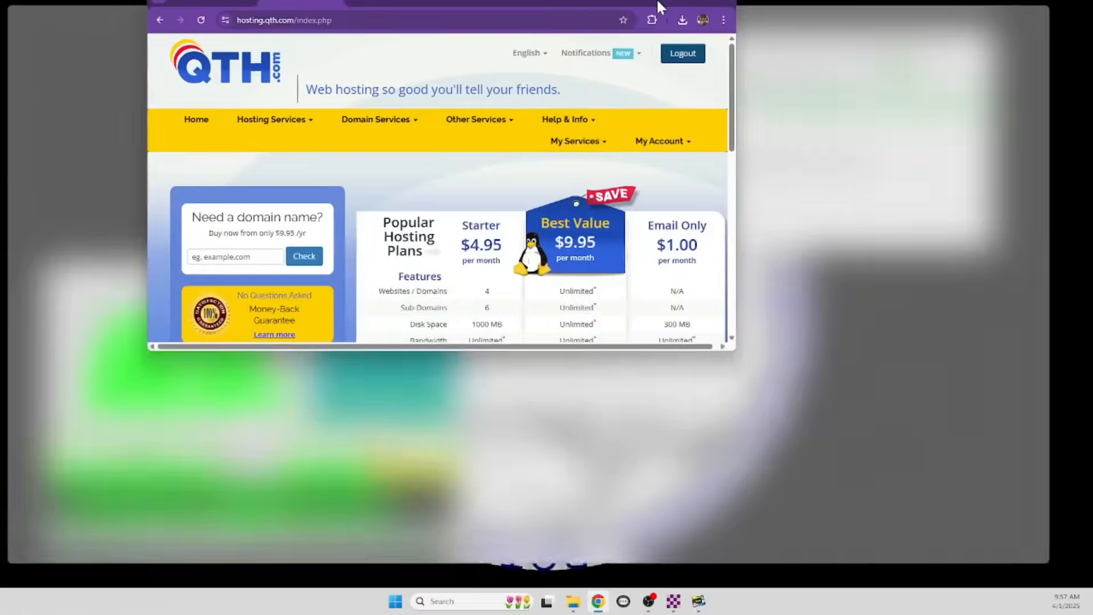
pyautogui.moveTo(657, 1); pyautogui.dragTo(802, 71)
pyautogui.click(822, 71)
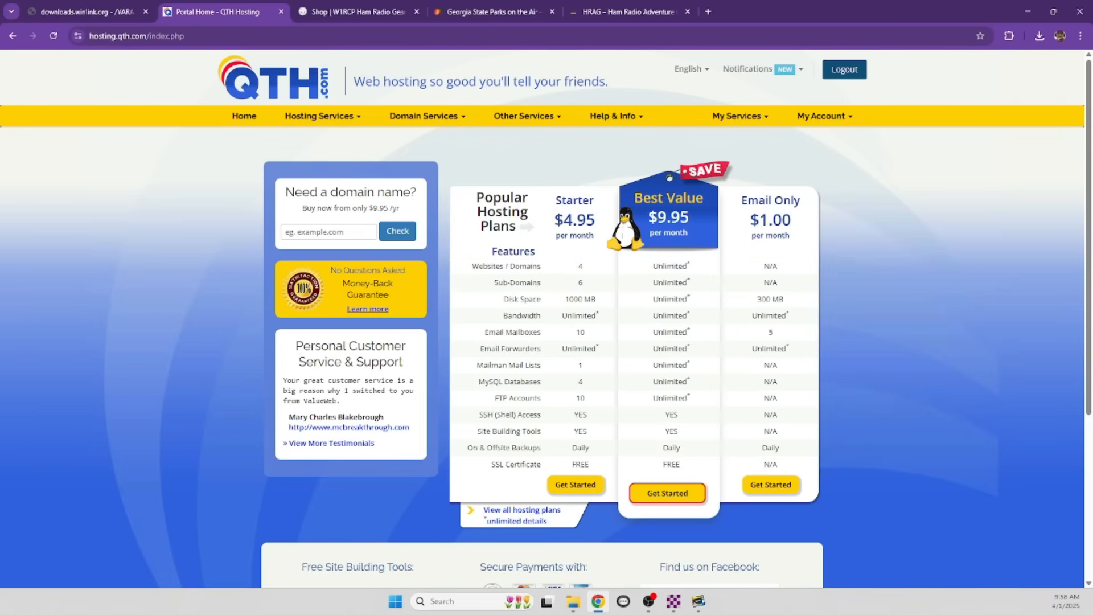
pyautogui.click(364, 15)
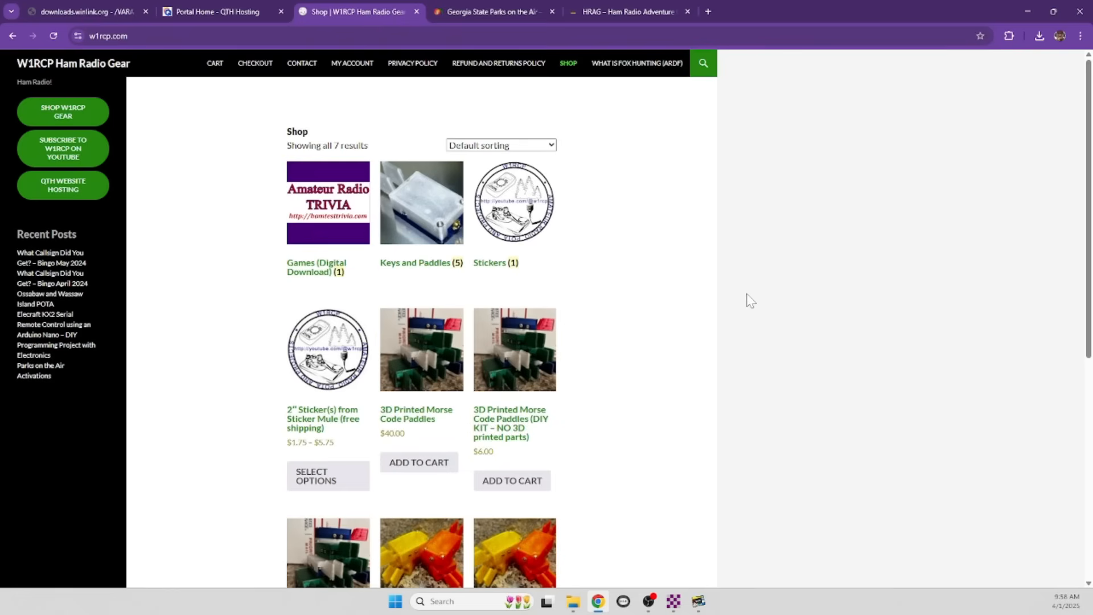
pyautogui.click(489, 12)
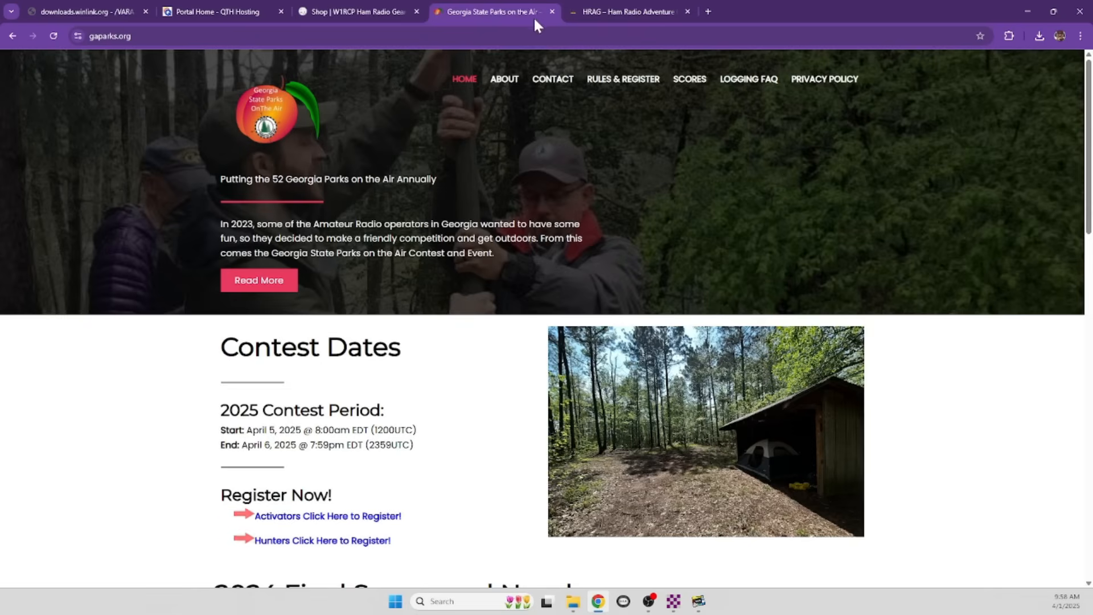
pyautogui.click(604, 11)
pyautogui.scroll(20, 590, 196)
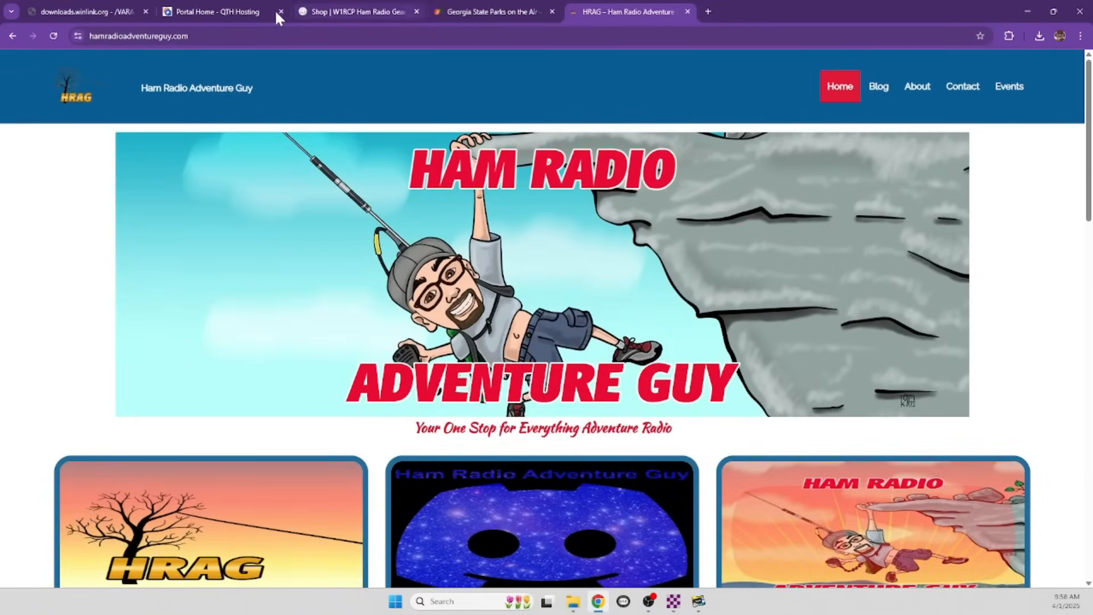
pyautogui.click(237, 11)
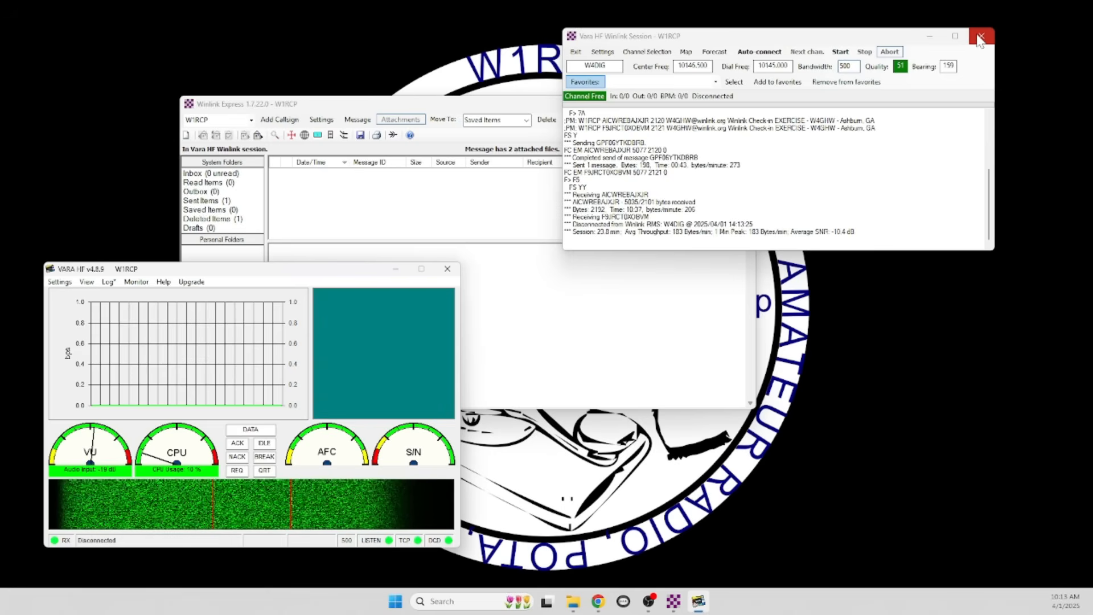
# Exit the Vara HF Winlink session after the message is sent
pyautogui.click(577, 52)
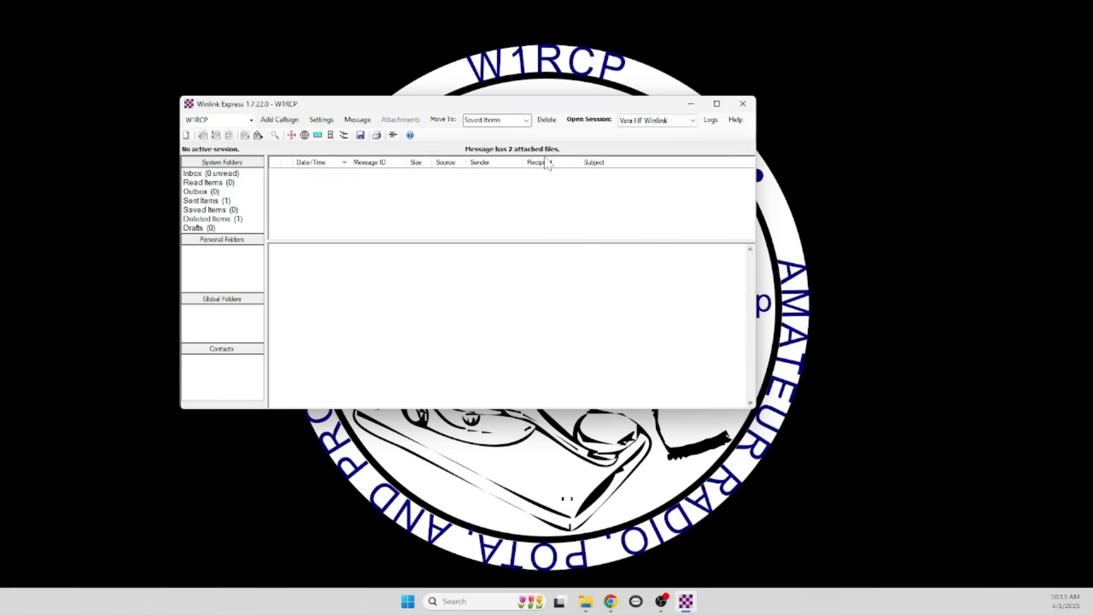
# Create a new message from Standard Templates > General Forms > Winlink Check-in.txt
pyautogui.click(216, 174)
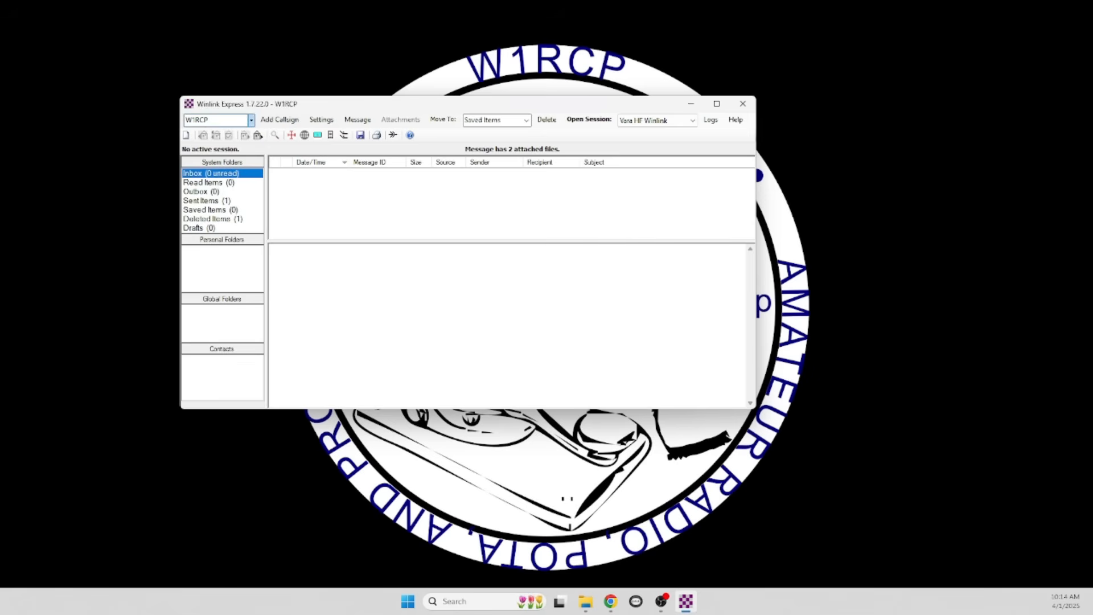
pyautogui.click(186, 135)
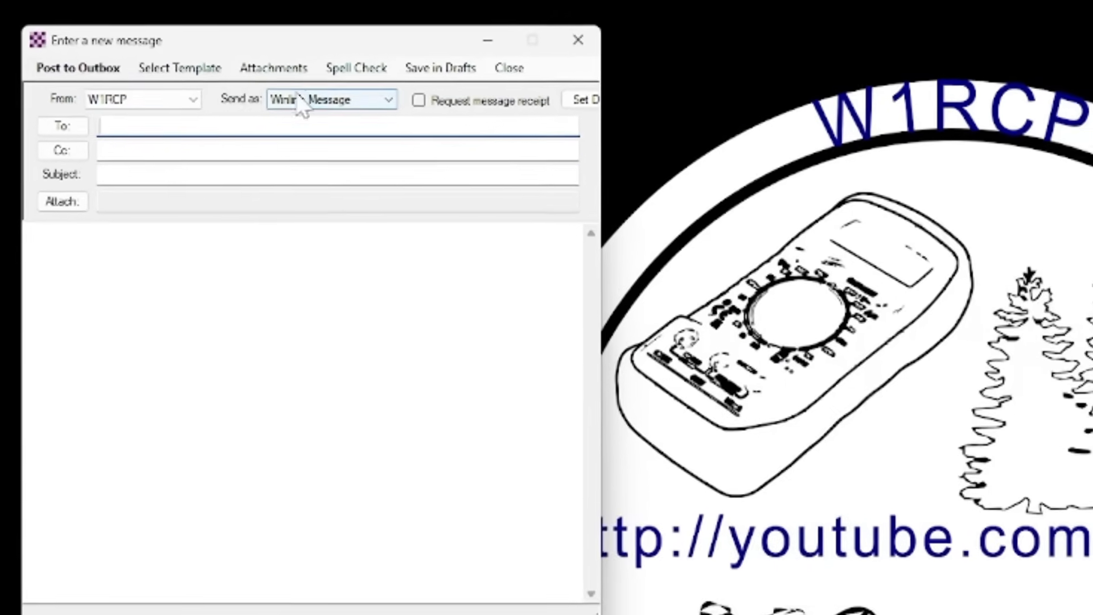
pyautogui.click(205, 84)
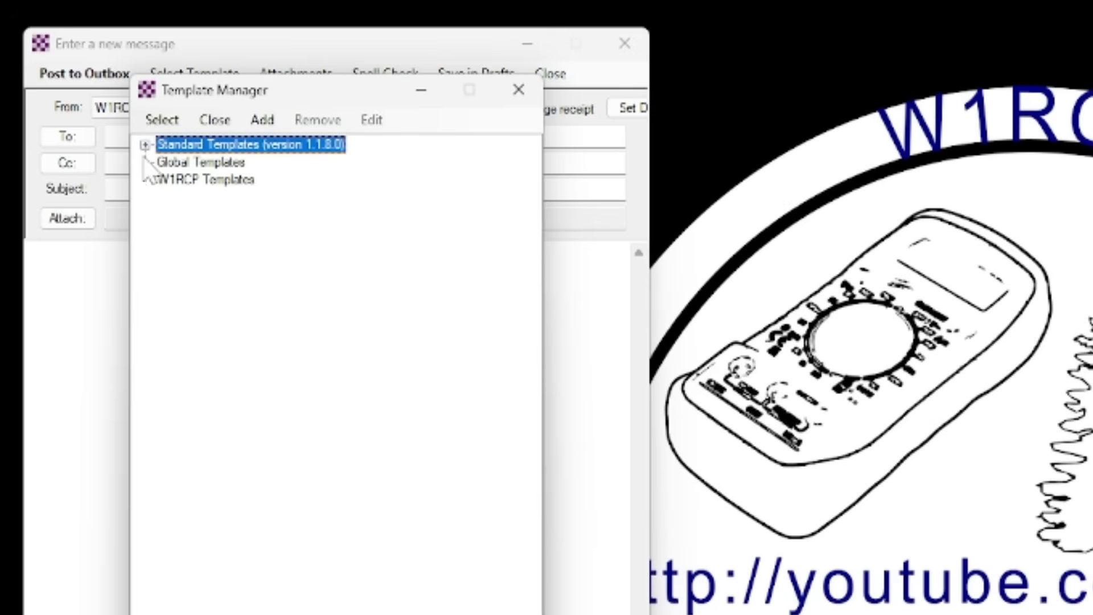
pyautogui.click(144, 146)
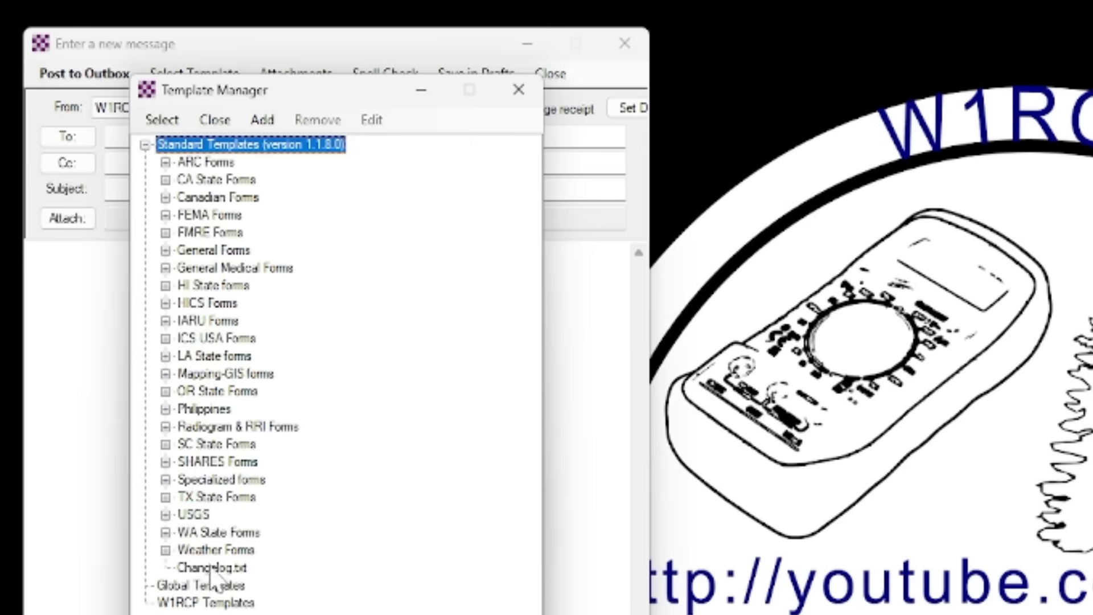
pyautogui.click(166, 250)
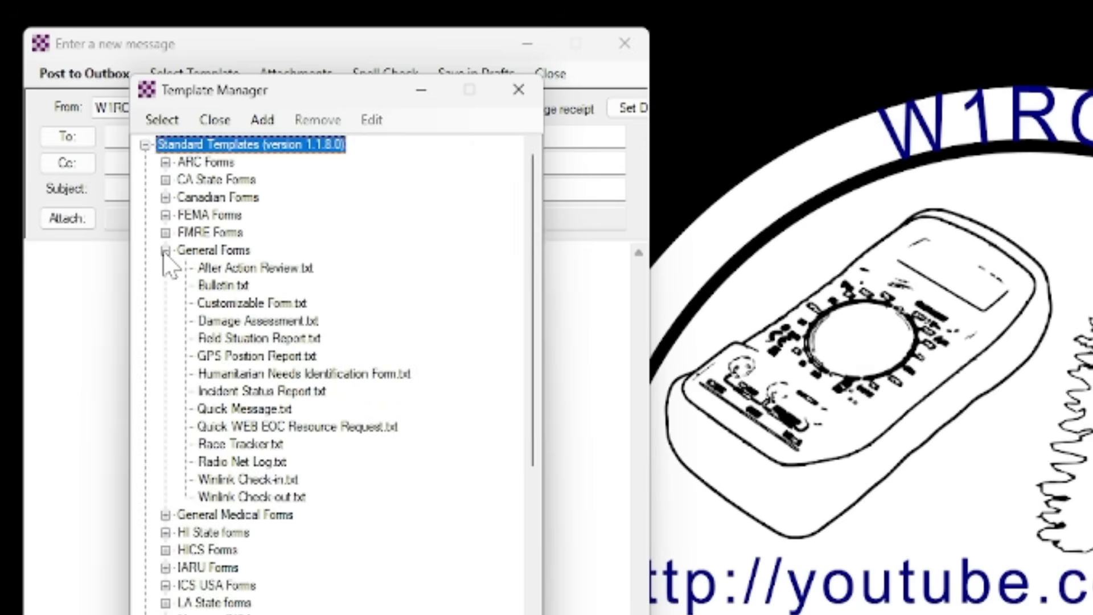
pyautogui.click(257, 481)
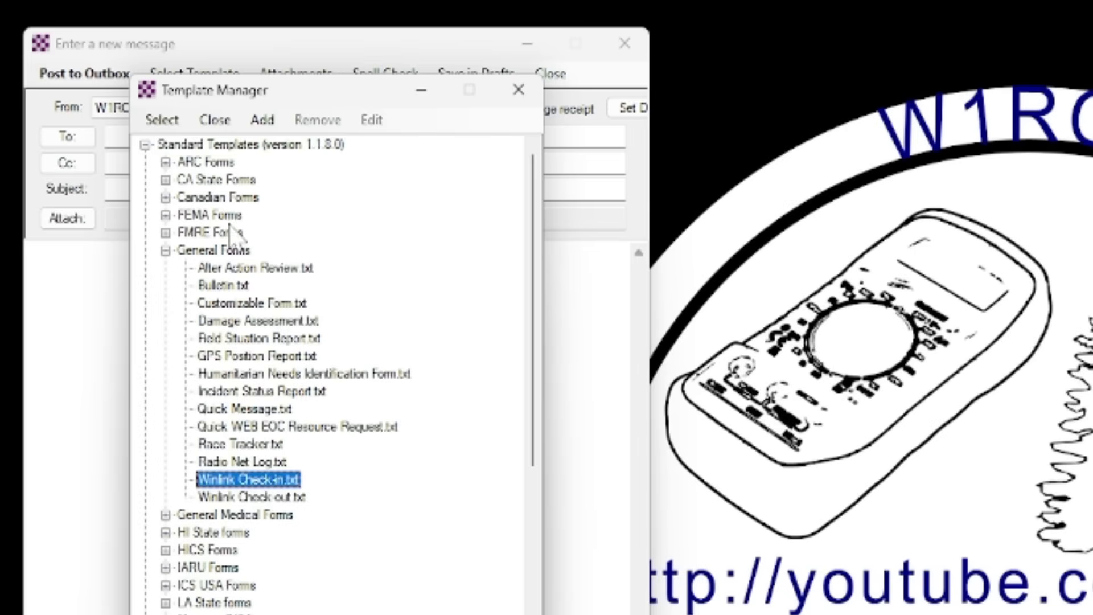
pyautogui.click(162, 120)
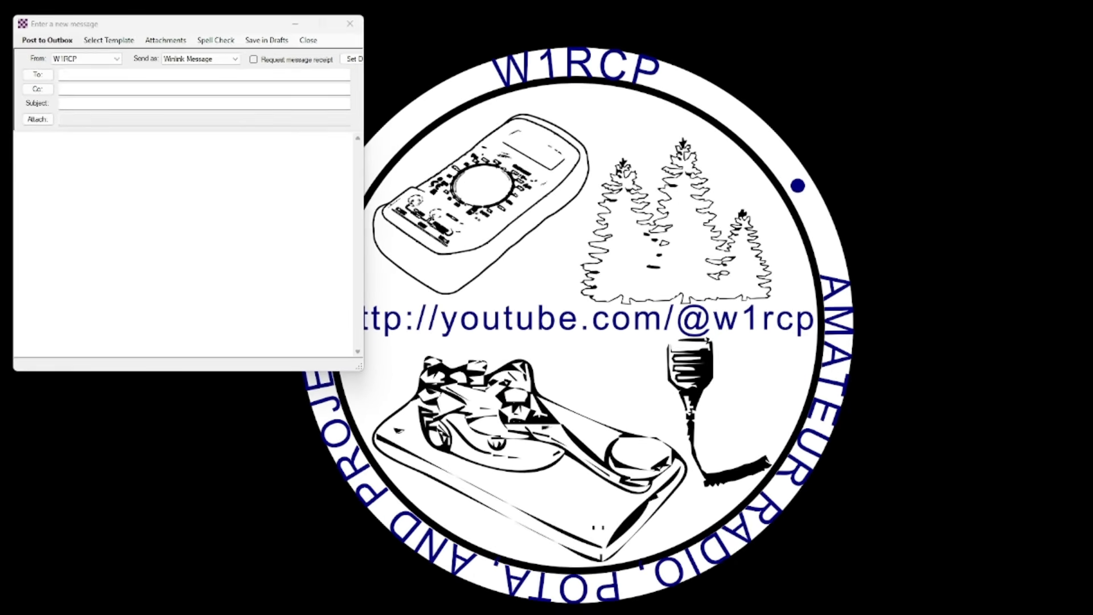
pyautogui.moveTo(1, 17); pyautogui.dragTo(568, 93)
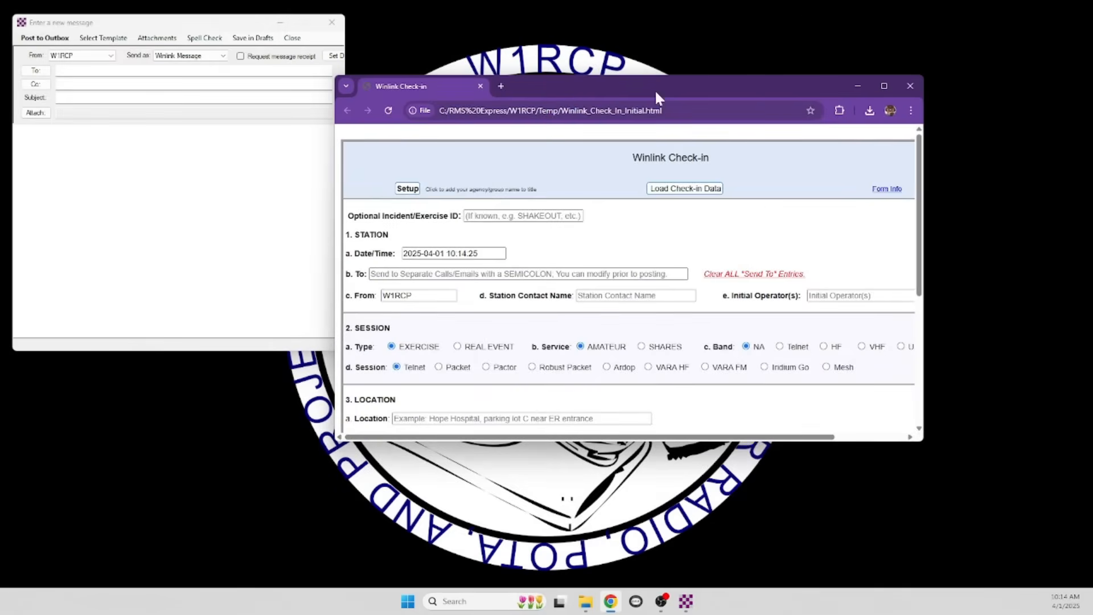
pyautogui.click(884, 85)
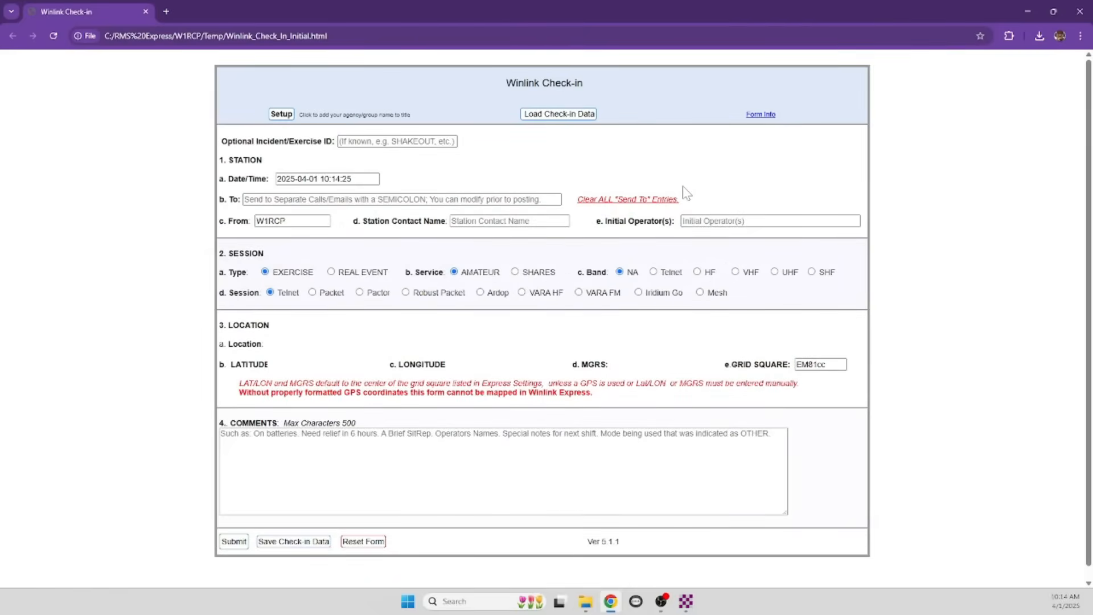
pyautogui.click(369, 141)
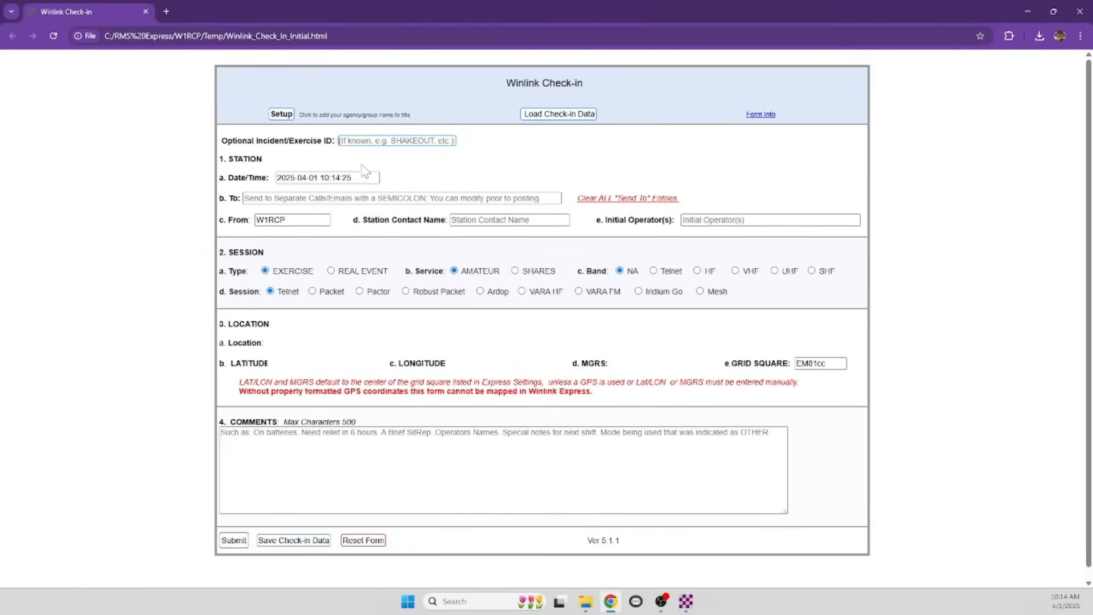
pyautogui.click(349, 178)
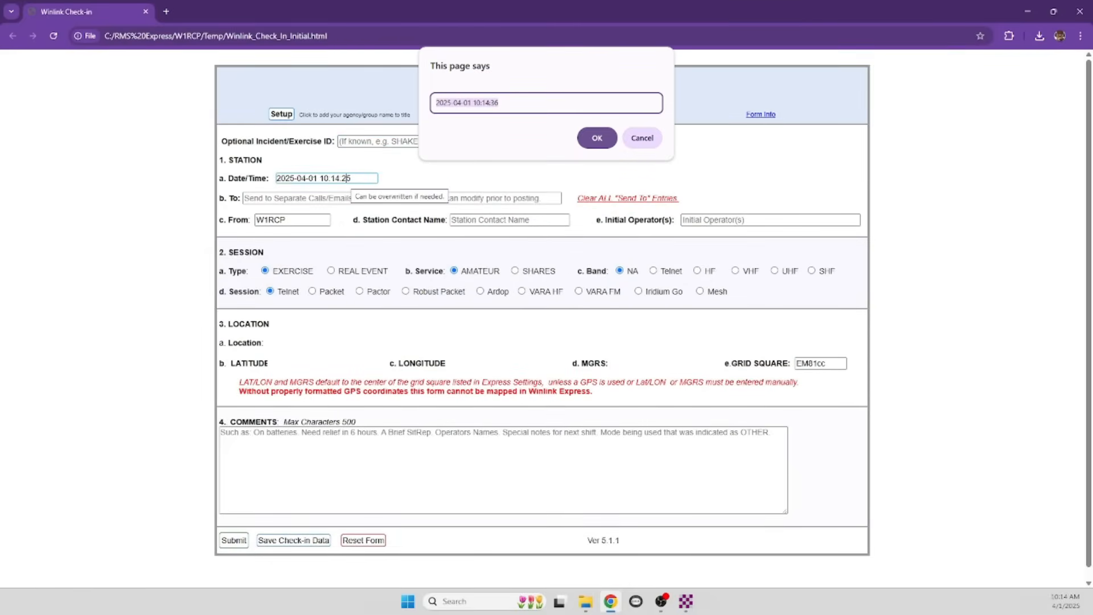
pyautogui.click(602, 141)
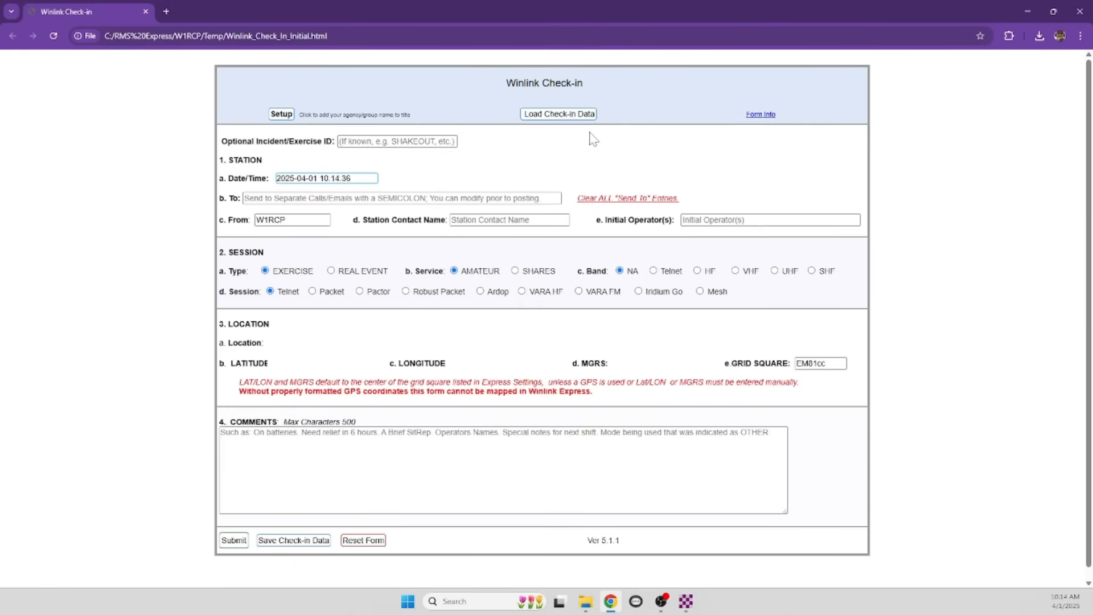
# Load the 2025-01-19 check-in data file from My Drive > 0_ARES into the form, accepting the older-version alert
pyautogui.click(563, 116)
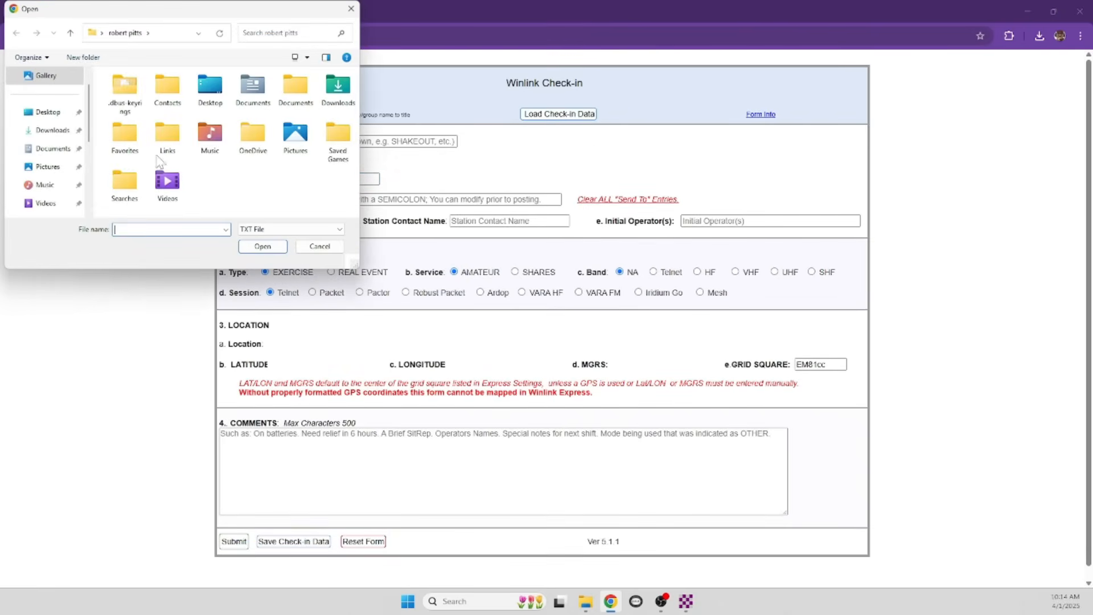
pyautogui.scroll(-5, 46, 162)
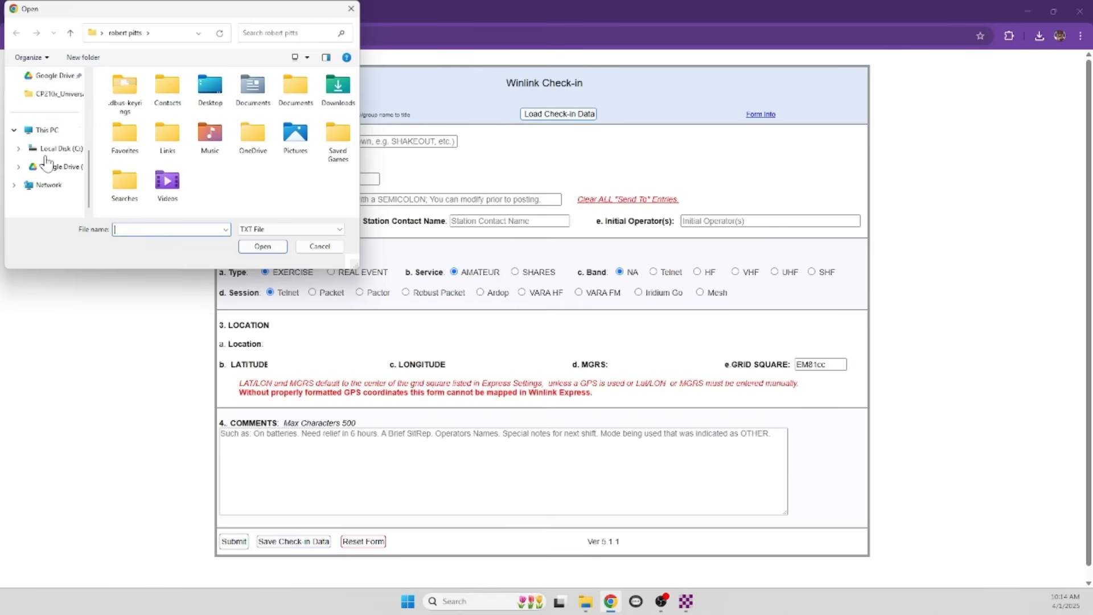
pyautogui.click(51, 166)
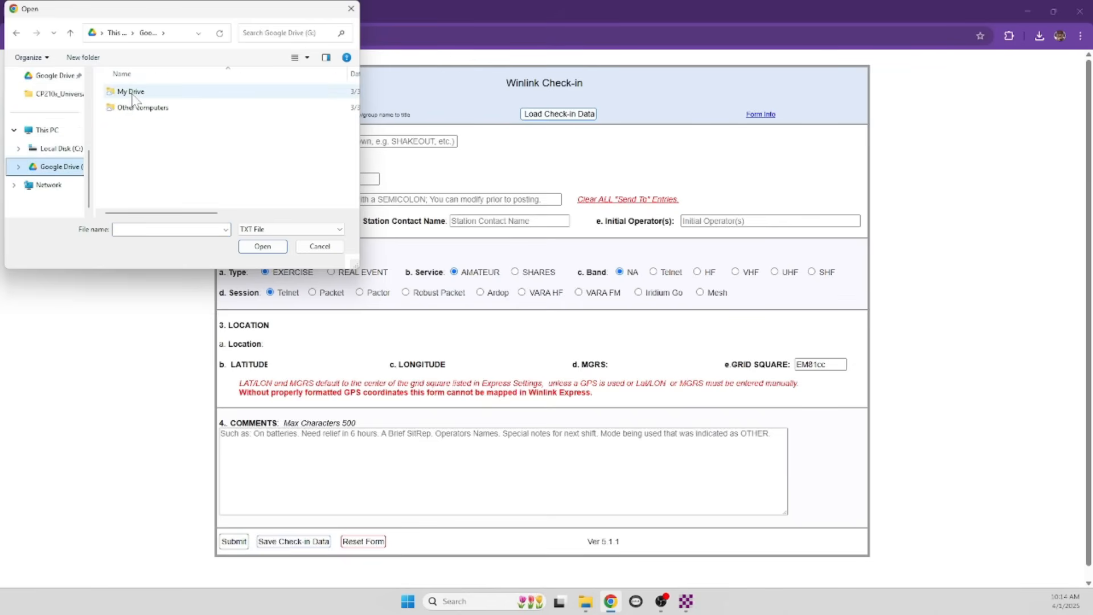
pyautogui.doubleClick(131, 92)
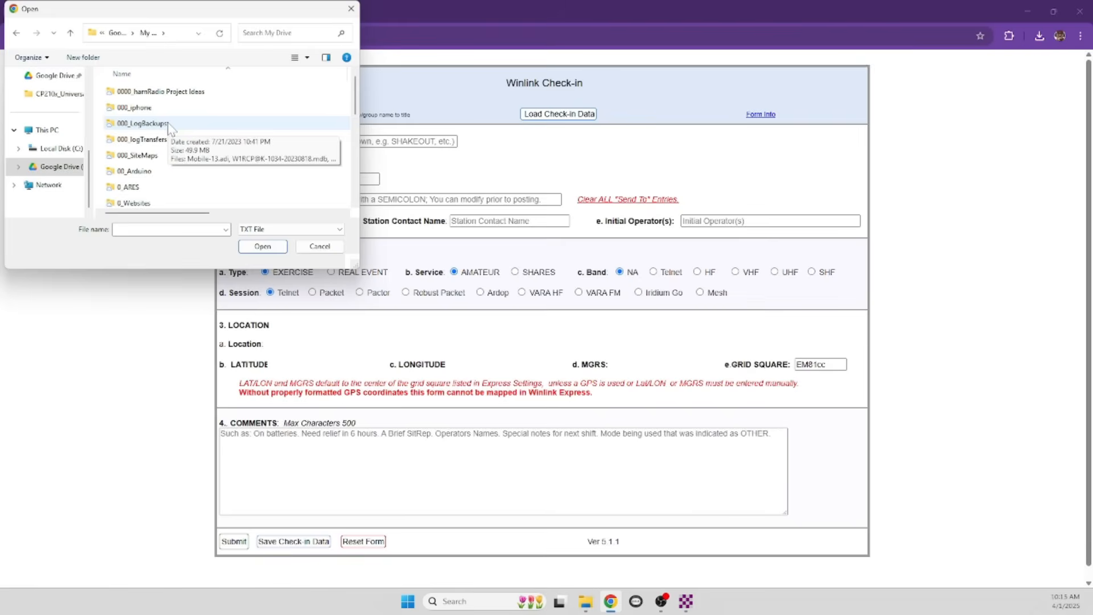
pyautogui.doubleClick(162, 187)
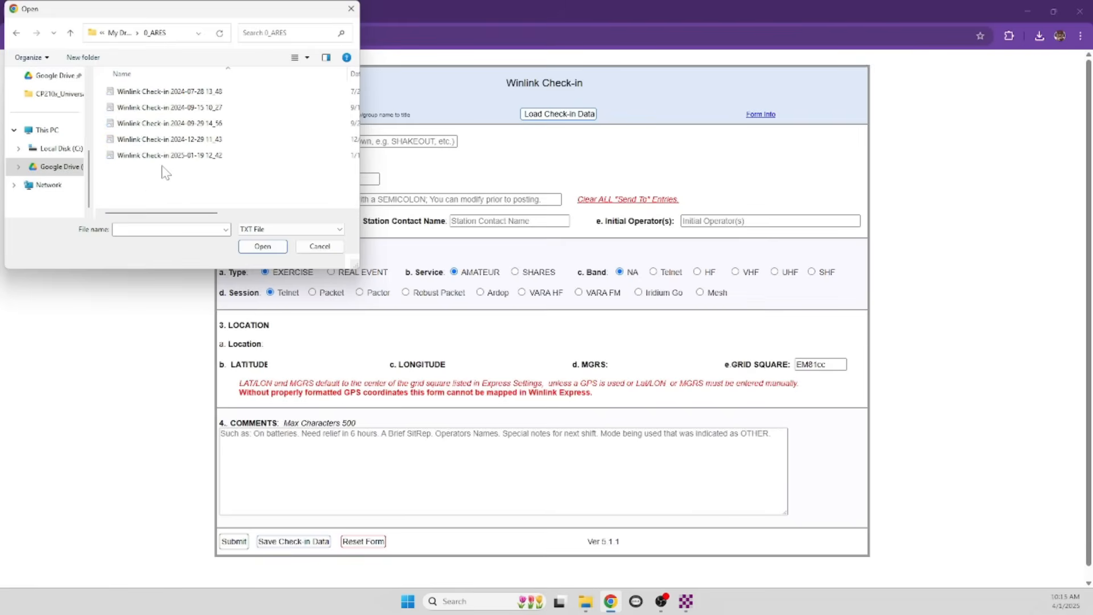
pyautogui.click(177, 158)
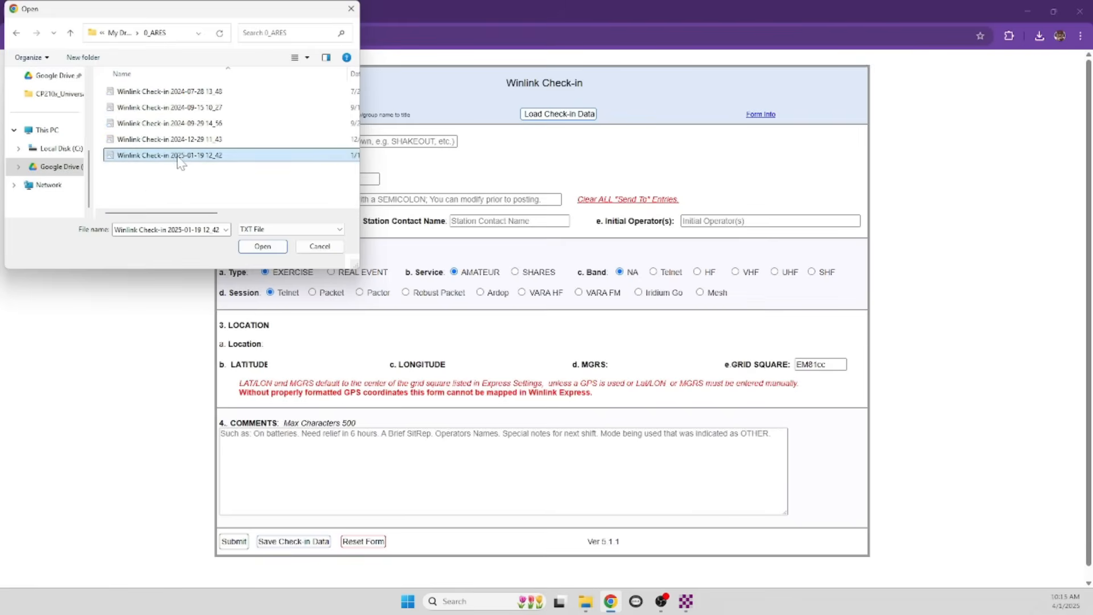
pyautogui.click(273, 251)
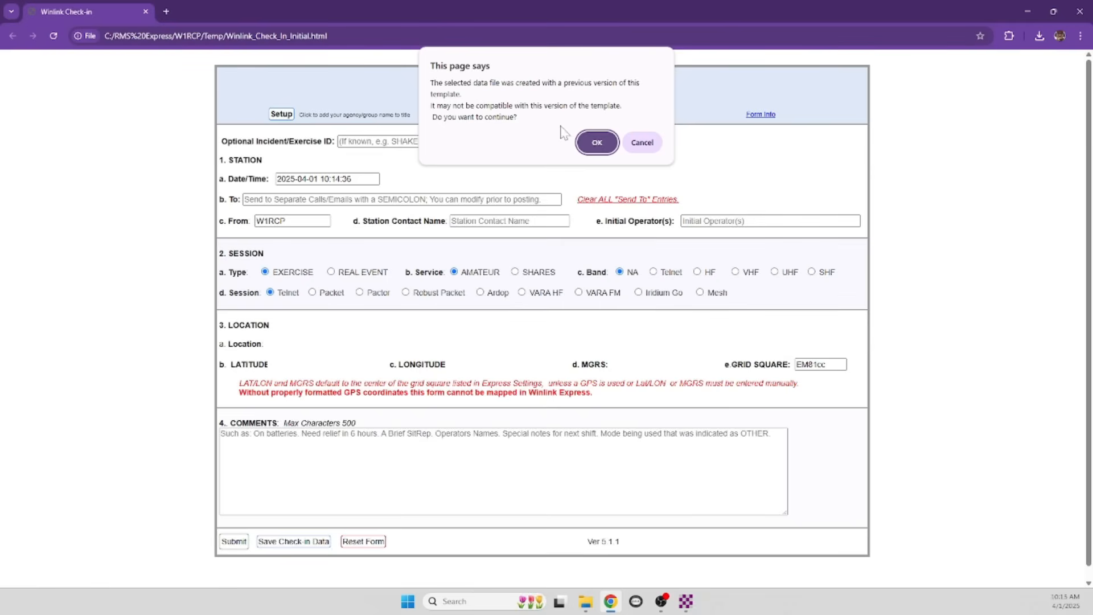
pyautogui.click(596, 144)
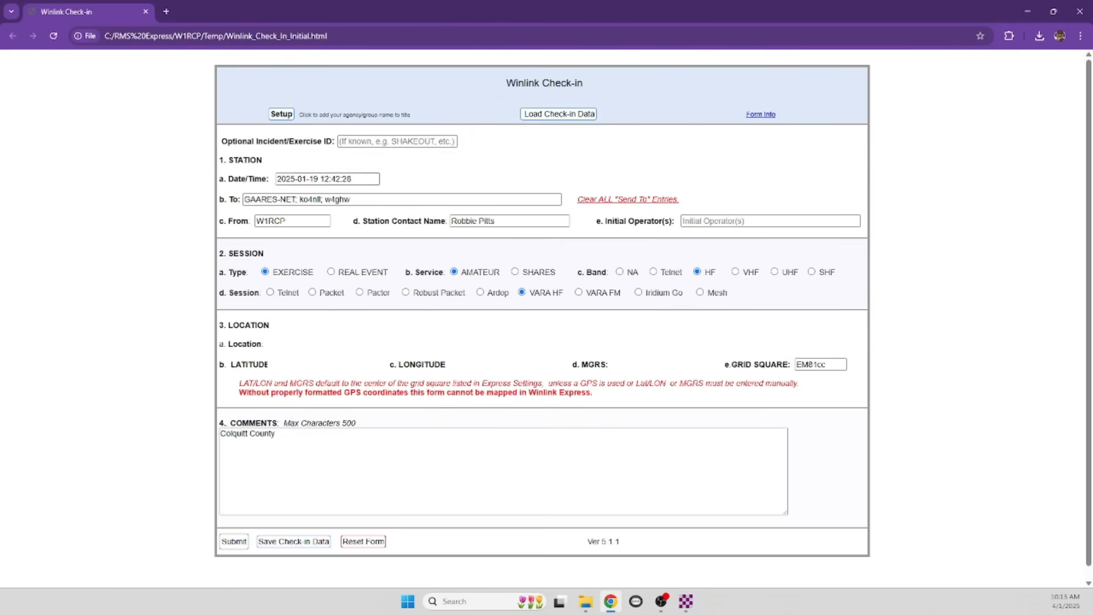
pyautogui.click(315, 178)
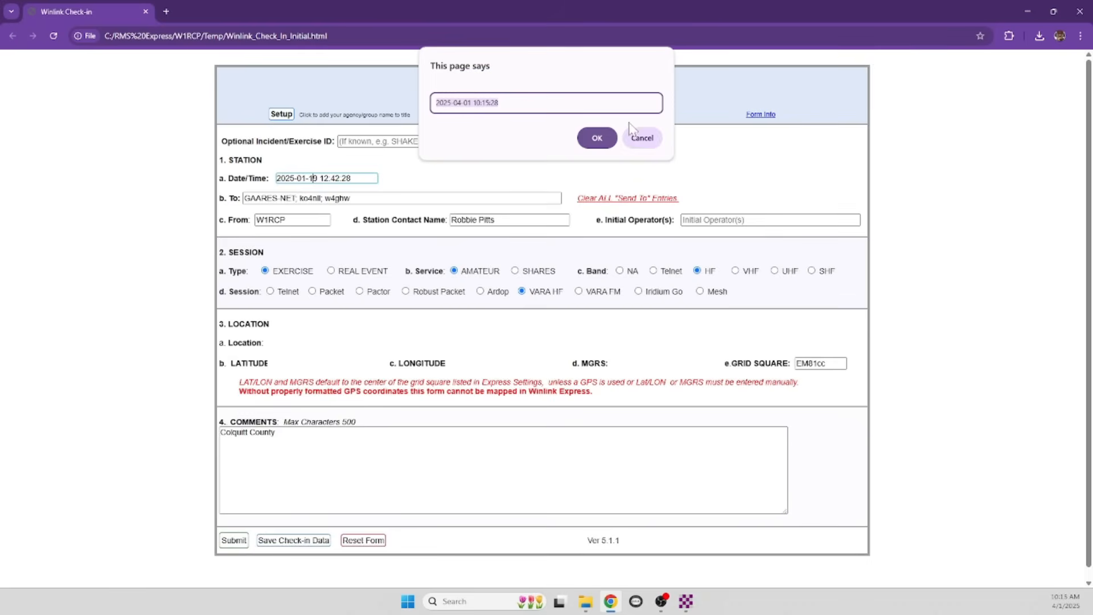
pyautogui.click(595, 139)
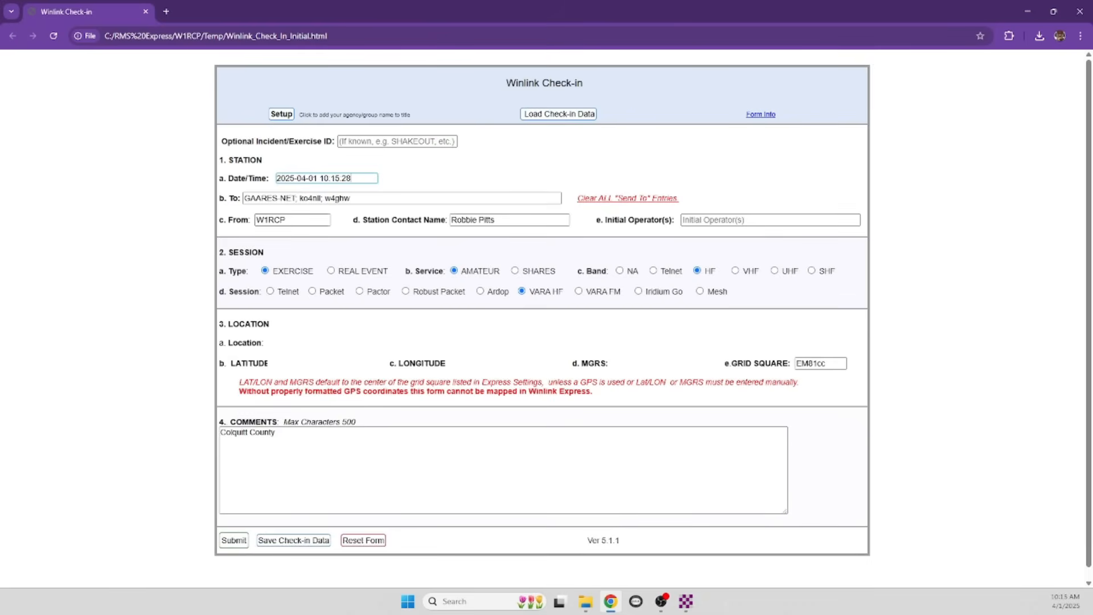
pyautogui.click(544, 221)
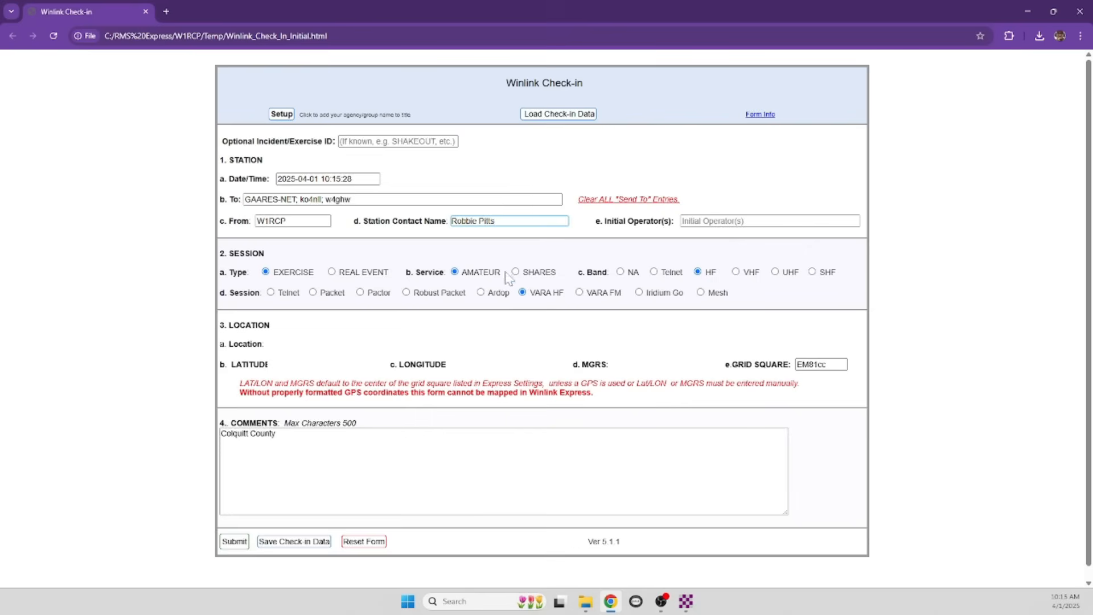
pyautogui.click(223, 443)
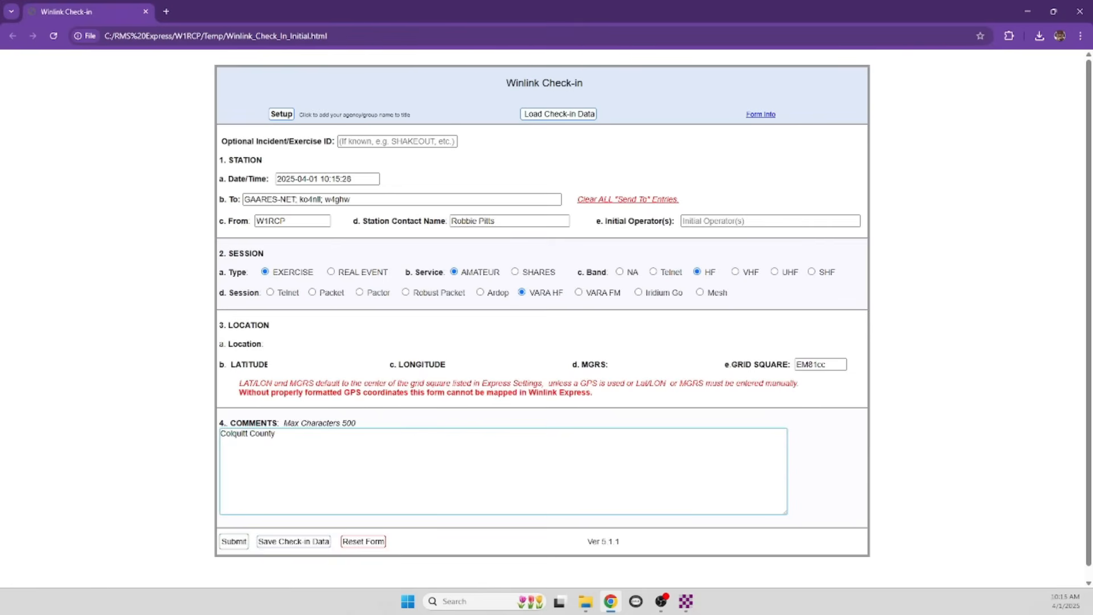
pyautogui.click(303, 545)
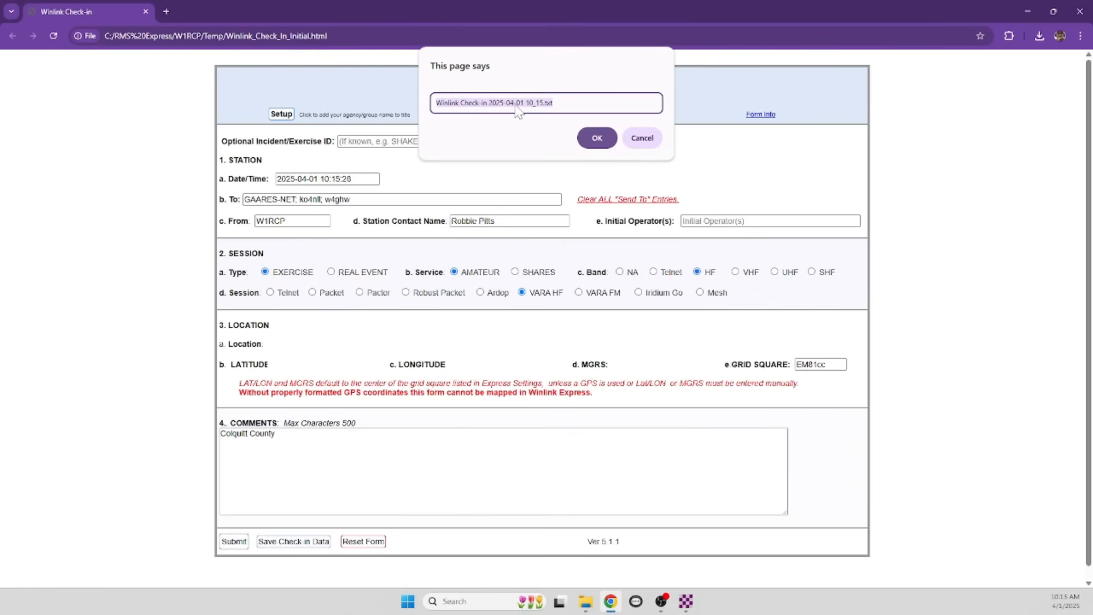
pyautogui.click(595, 139)
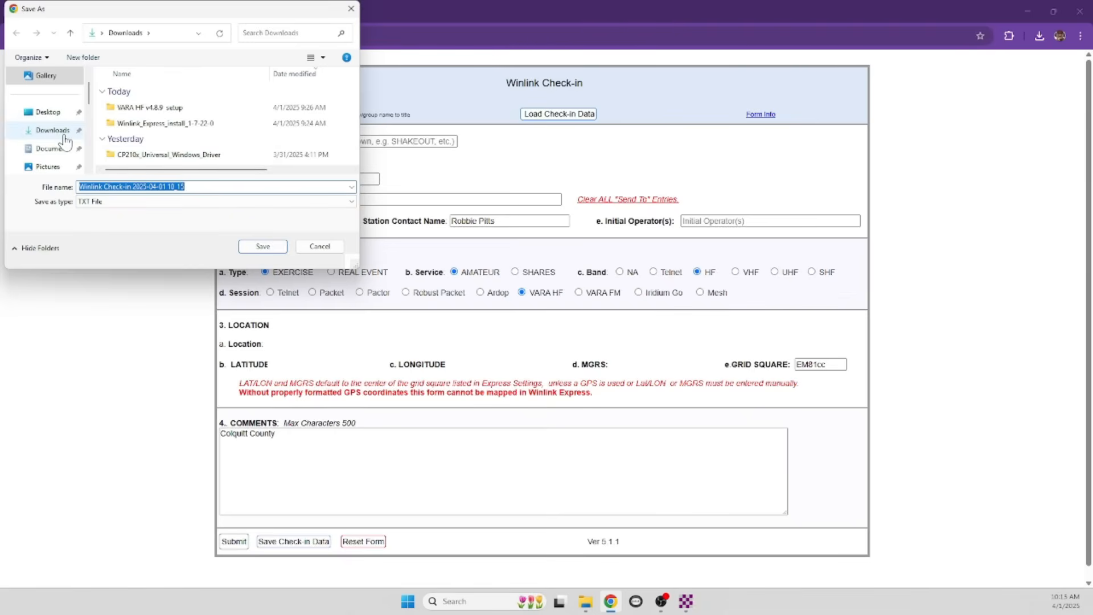
pyautogui.scroll(-5, 66, 143)
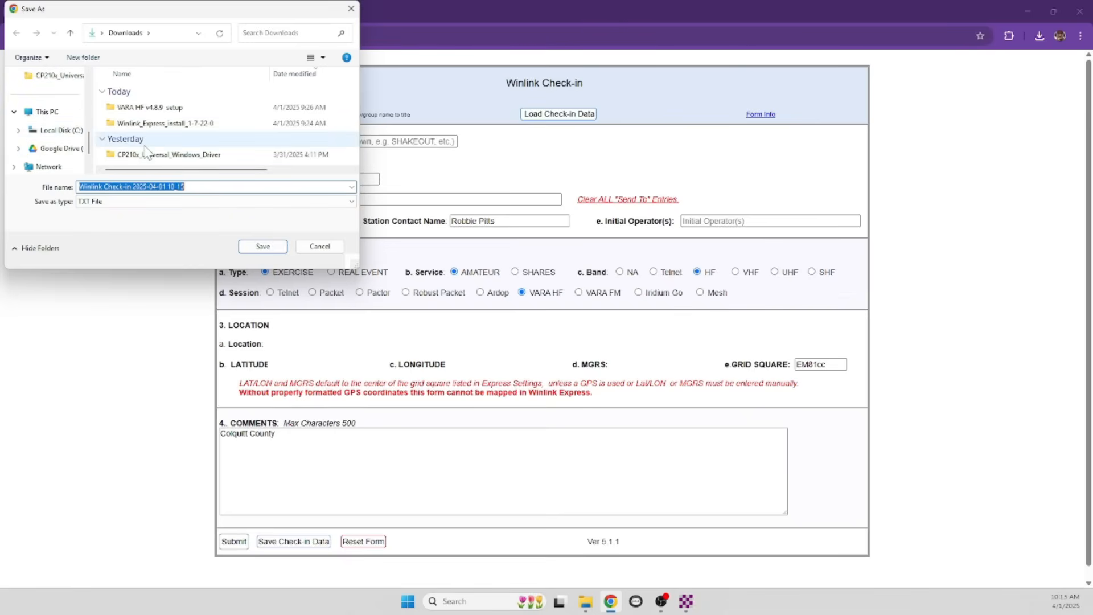
pyautogui.scroll(5, 64, 156)
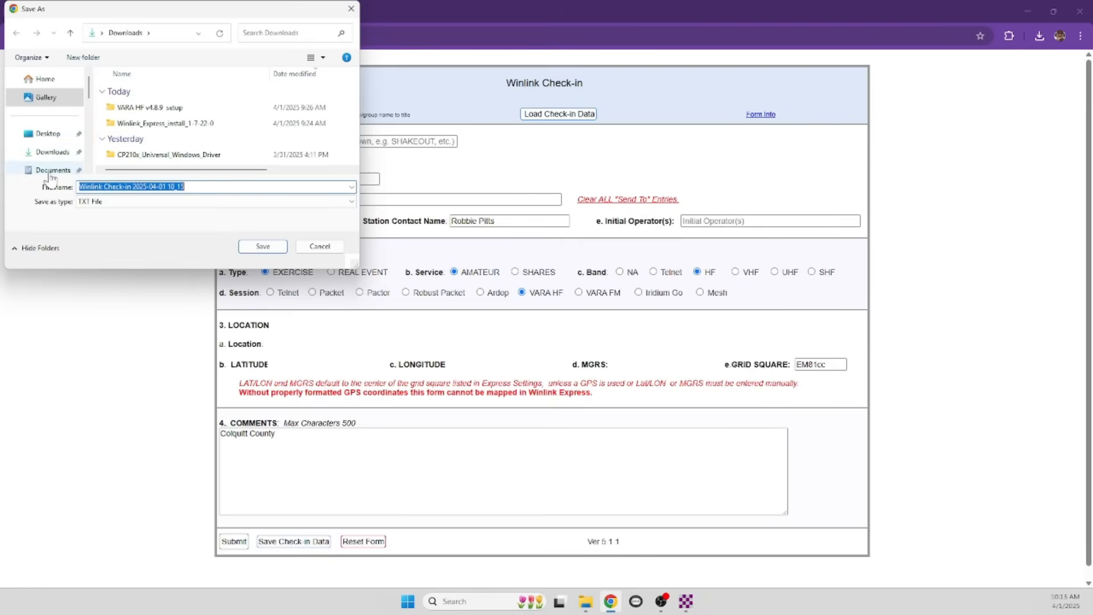
pyautogui.click(49, 170)
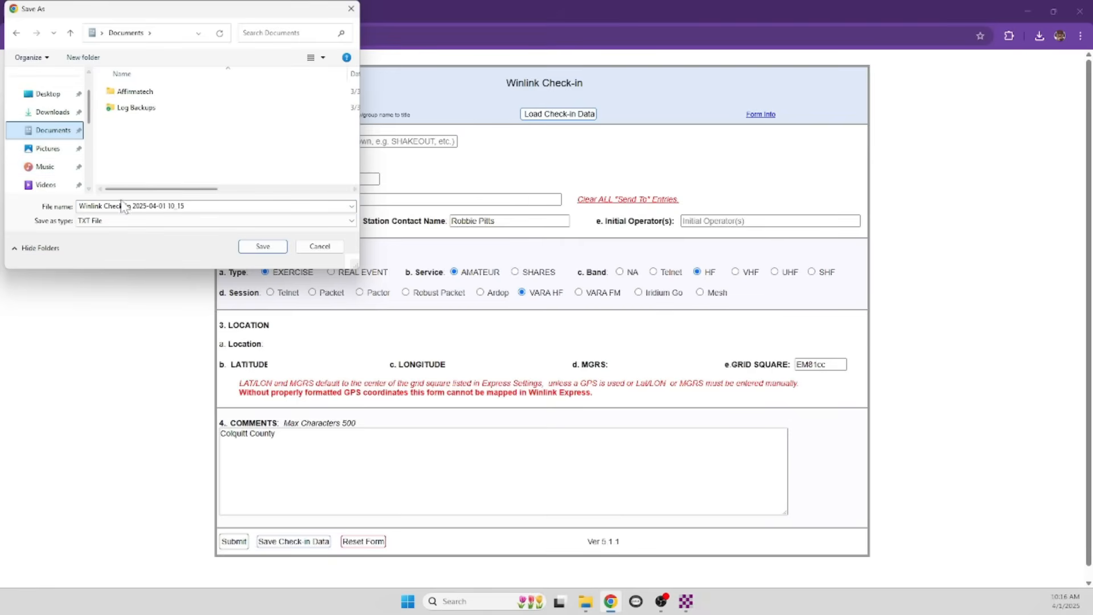
pyautogui.click(263, 247)
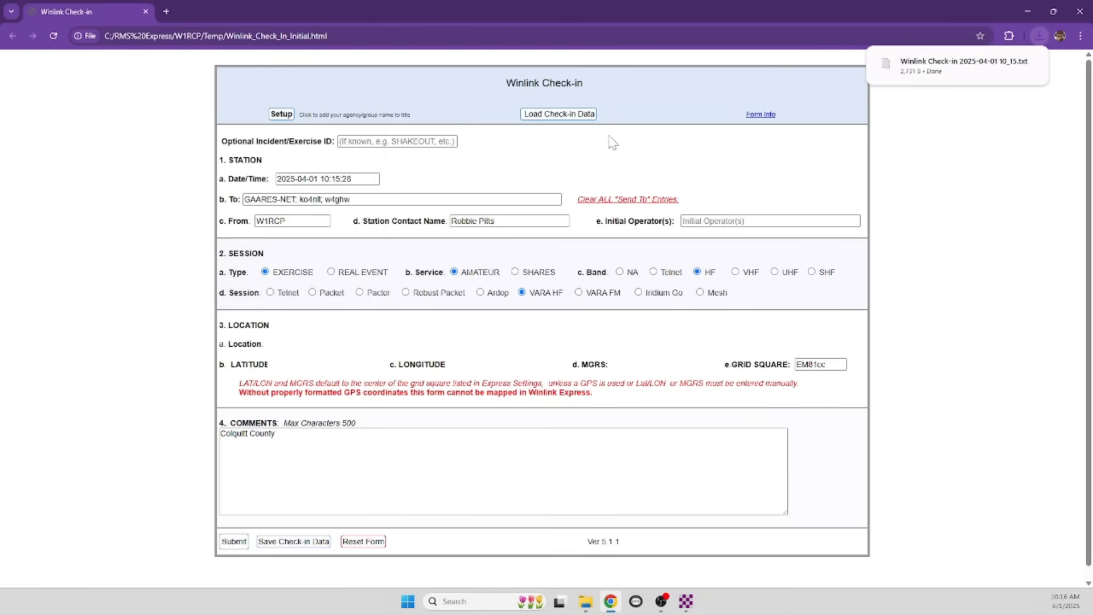
pyautogui.click(556, 114)
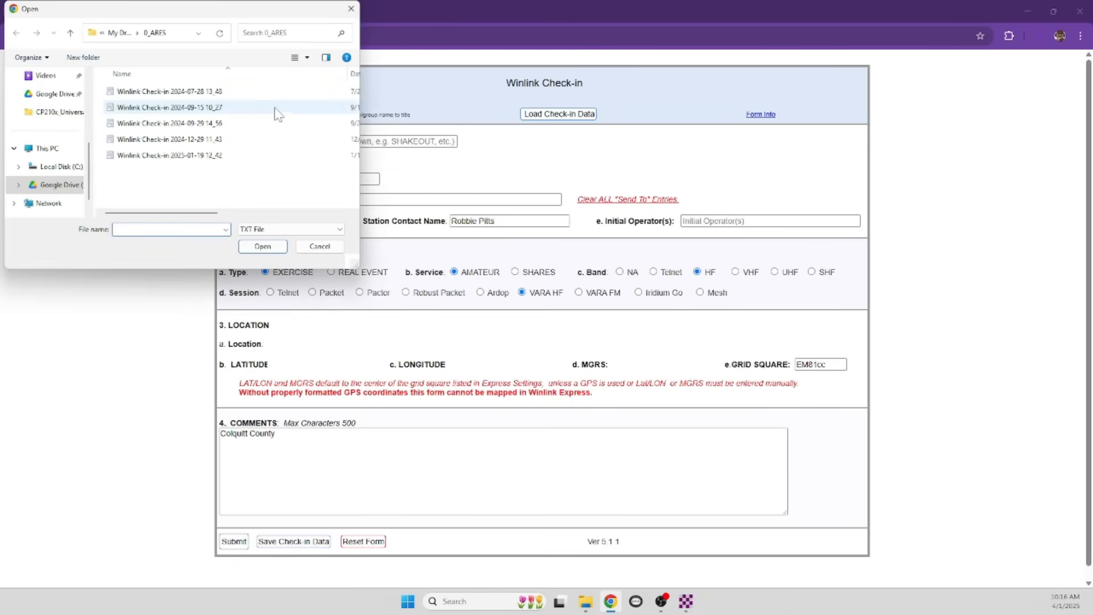
pyautogui.scroll(5, 55, 130)
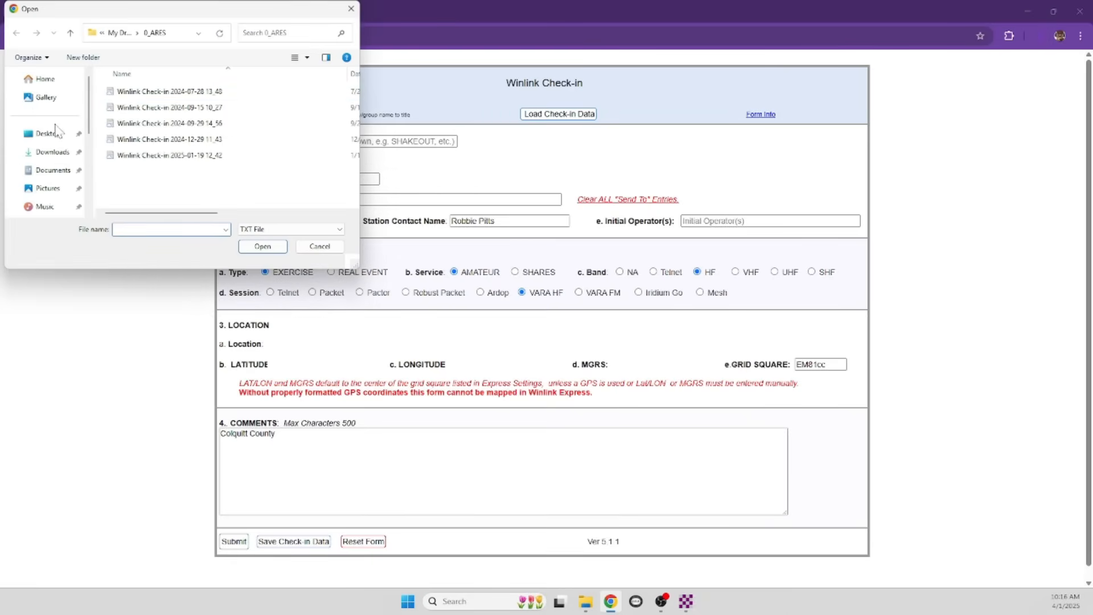
pyautogui.click(53, 171)
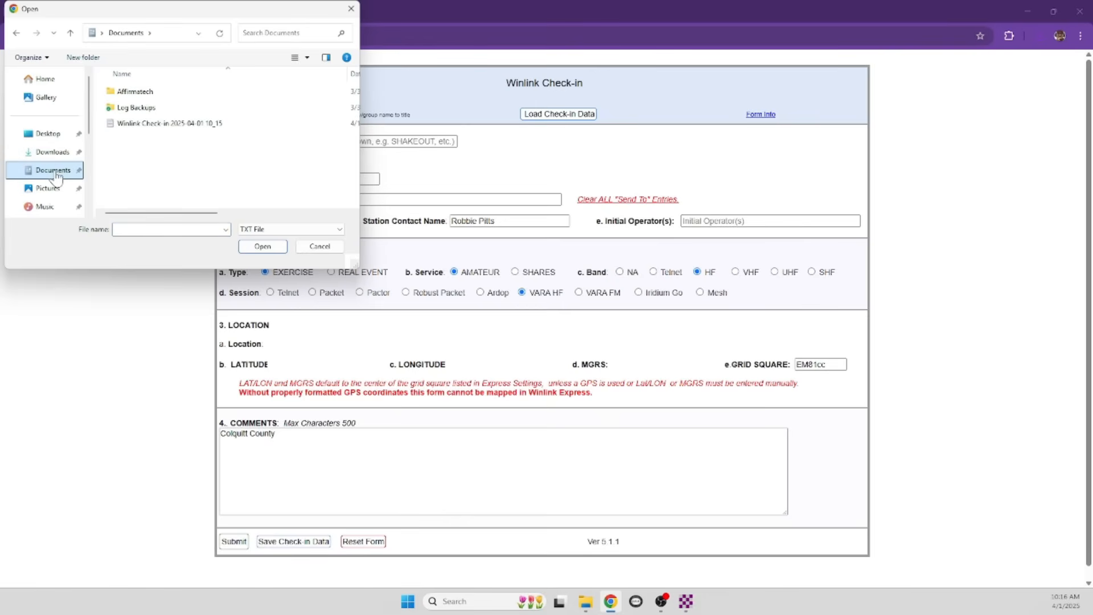
pyautogui.click(151, 124)
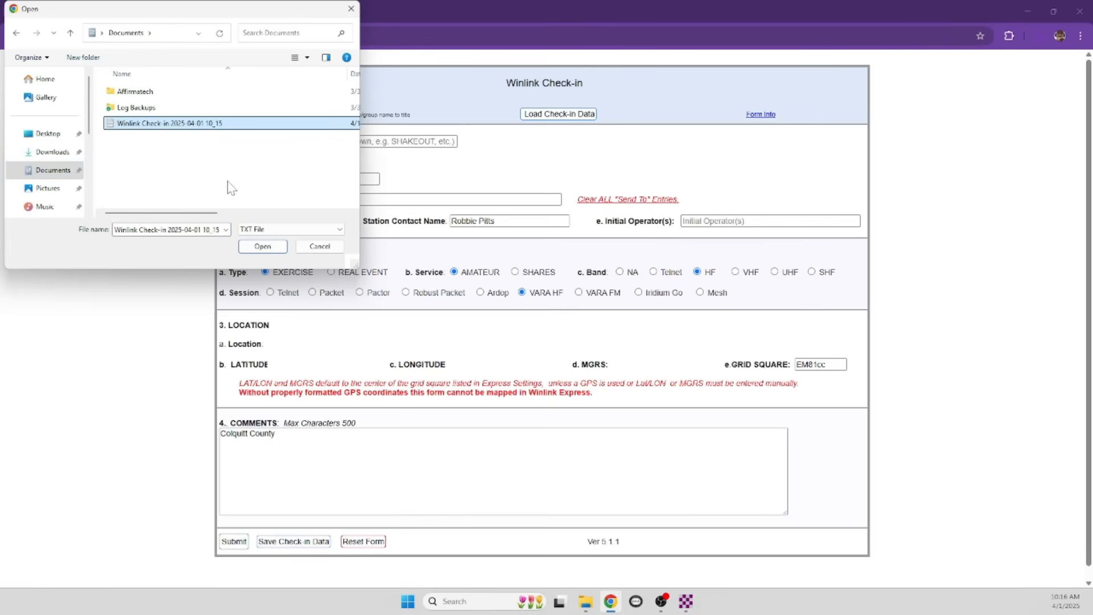
pyautogui.click(262, 246)
pyautogui.click(327, 178)
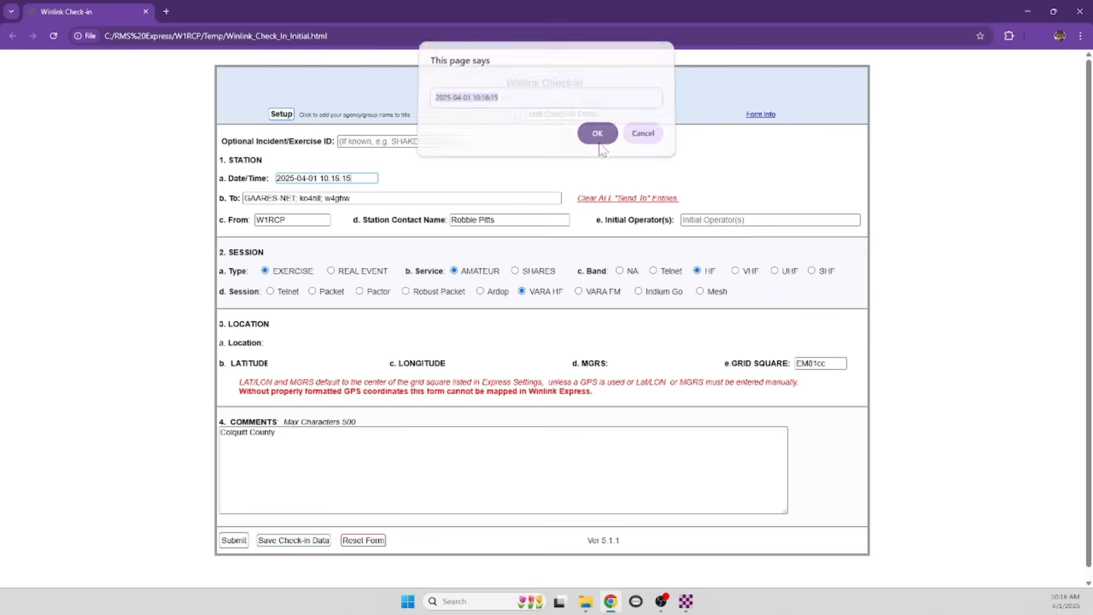
pyautogui.click(597, 138)
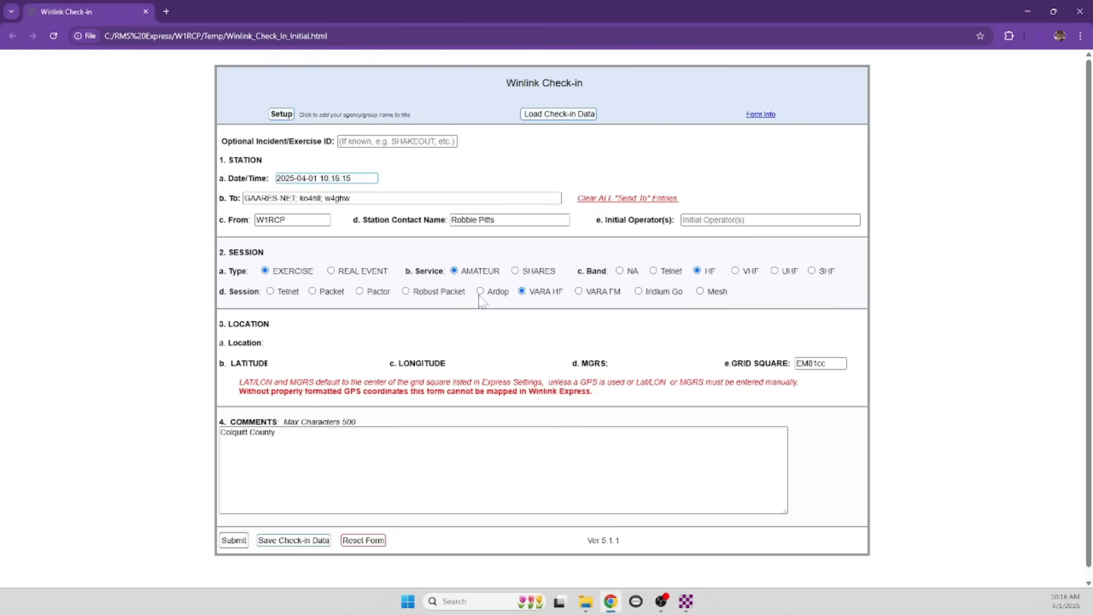
# Submit the check-in form with TEST appended to the message subject
pyautogui.click(234, 541)
pyautogui.click(528, 103)
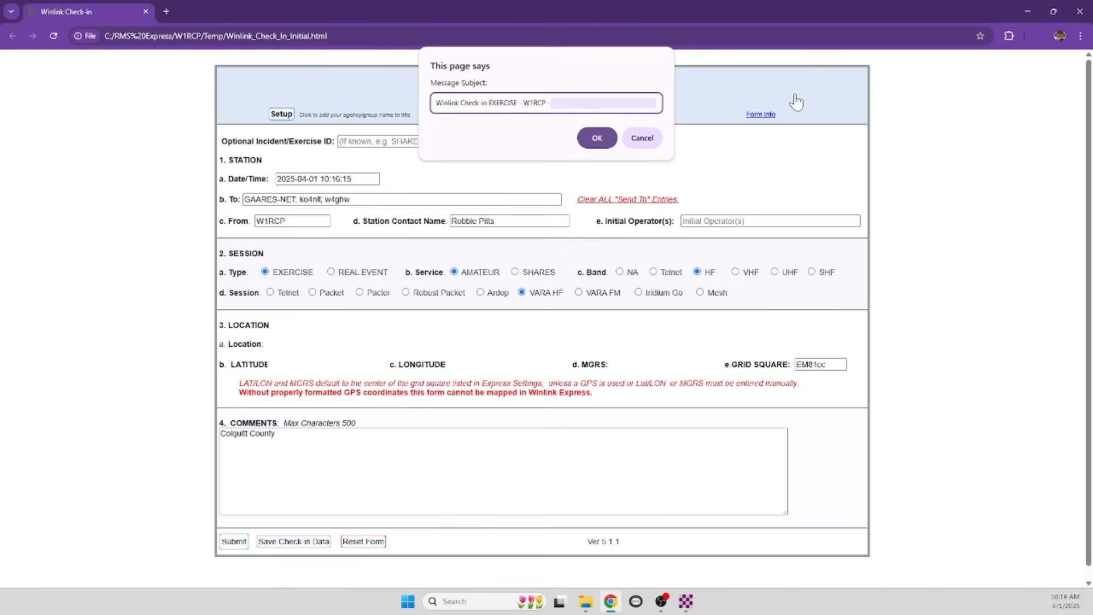
pyautogui.write('TEST')
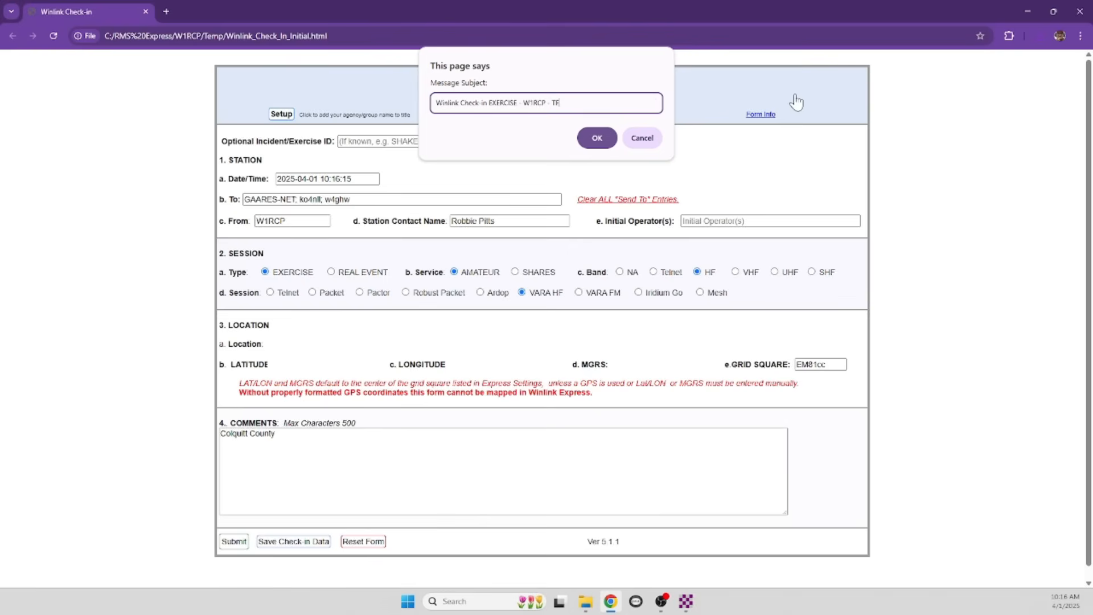
pyautogui.click(597, 138)
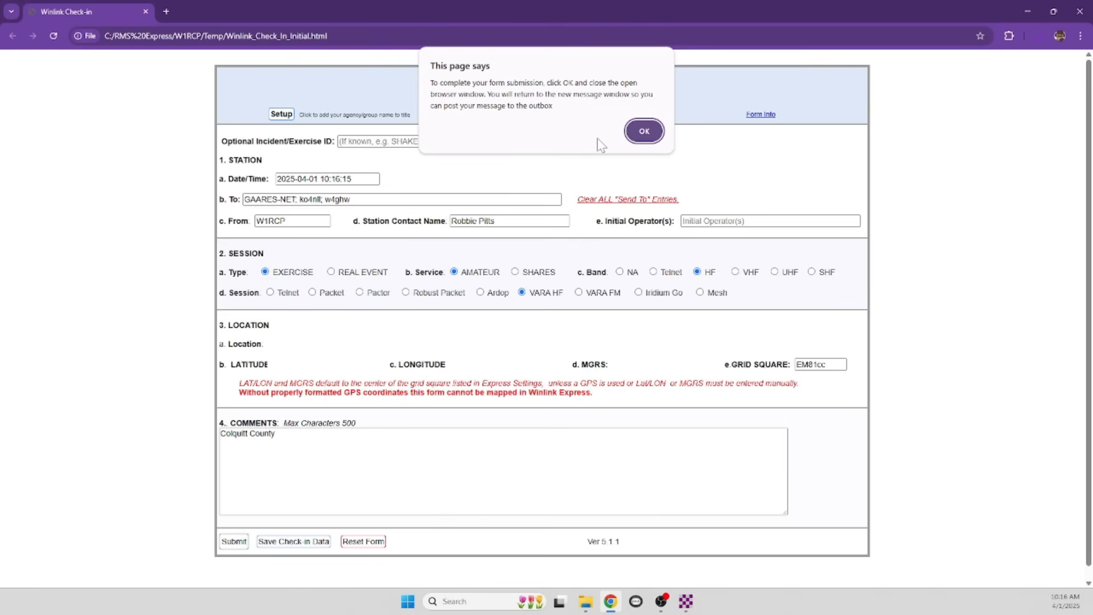
pyautogui.click(643, 131)
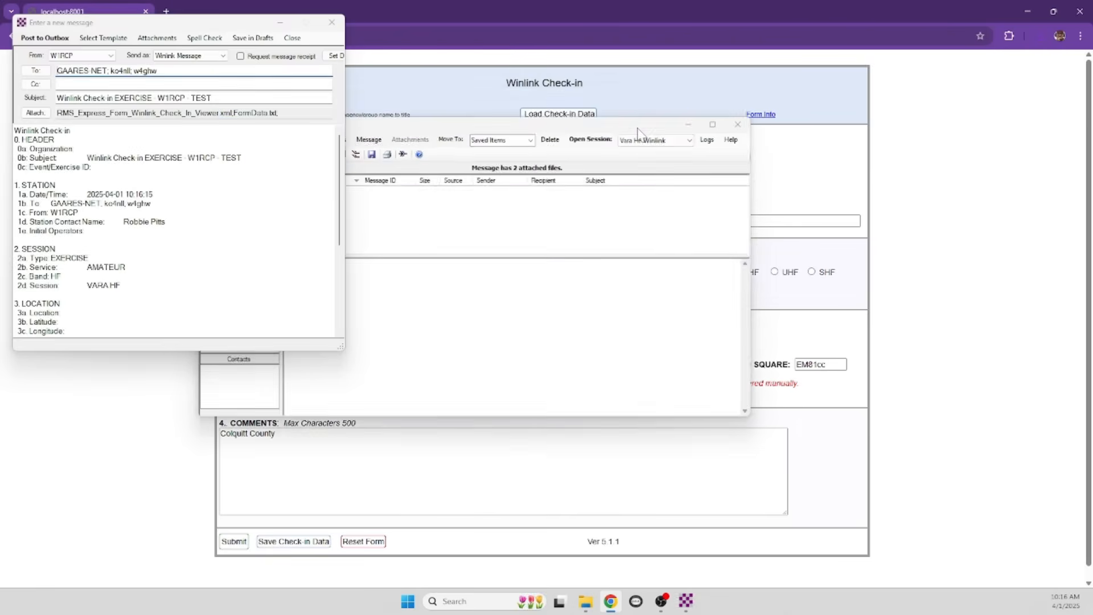
# Minimize Chrome, review the new check-in message body, and post it to the Outbox
pyautogui.click(1029, 12)
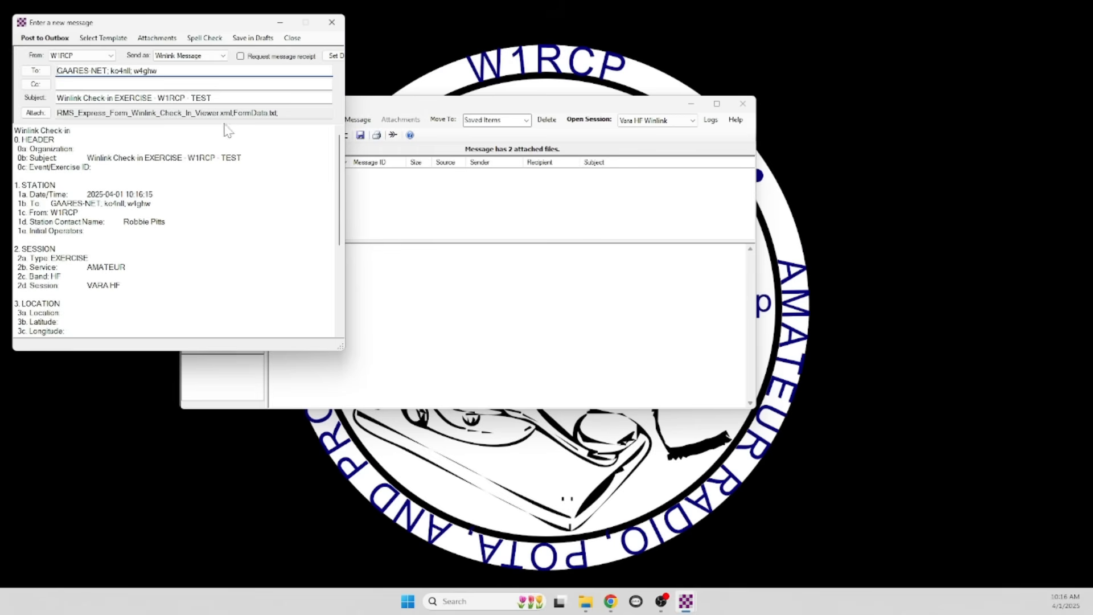
pyautogui.moveTo(146, 25); pyautogui.dragTo(289, 41)
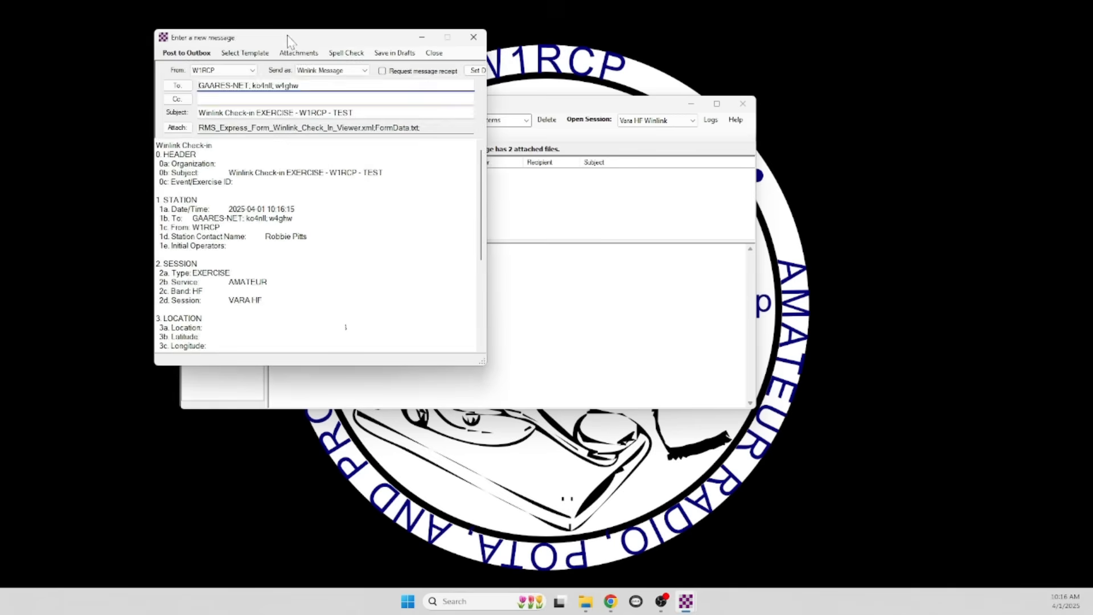
pyautogui.scroll(-6, 342, 328)
pyautogui.scroll(6, 316, 245)
pyautogui.click(186, 53)
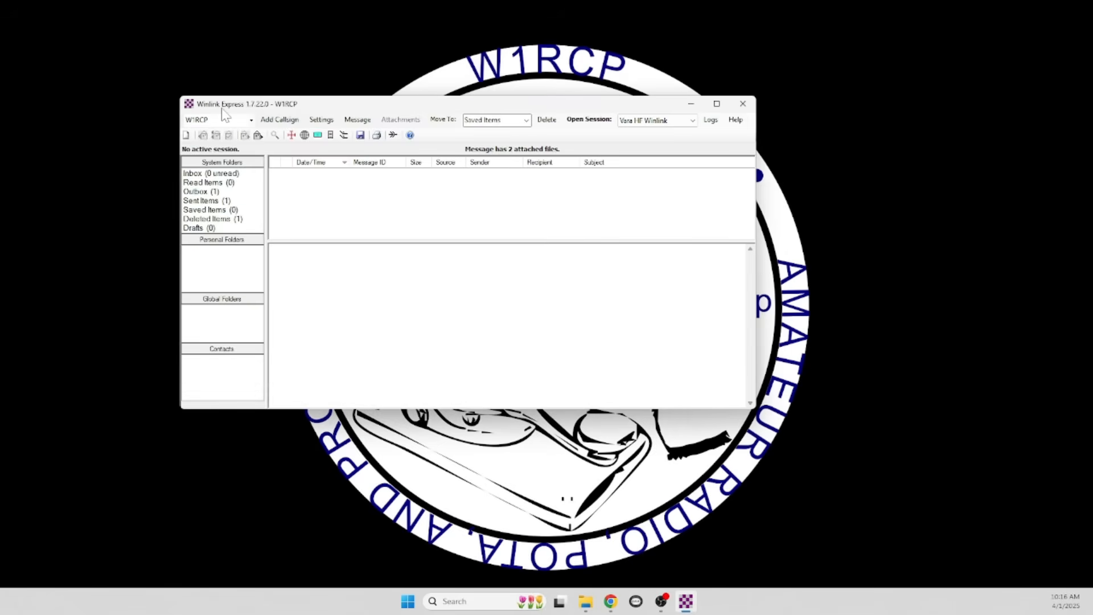
# Move the Outbox check-in message to Deleted Items, return to the Inbox, and close Winlink Express
pyautogui.click(212, 193)
pyautogui.rightClick(308, 178)
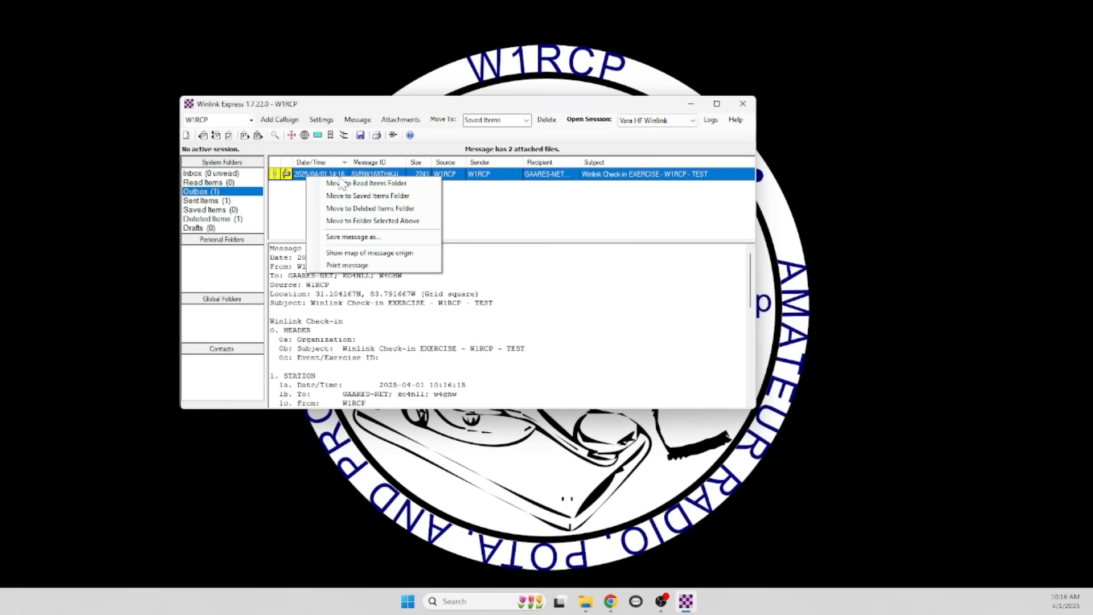
pyautogui.click(350, 209)
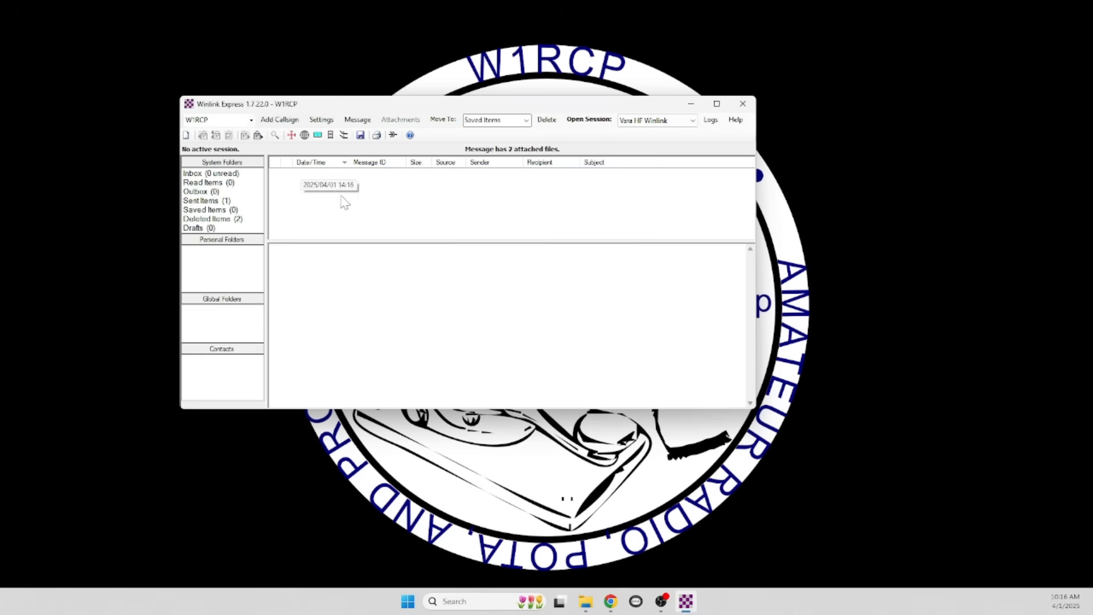
pyautogui.click(228, 175)
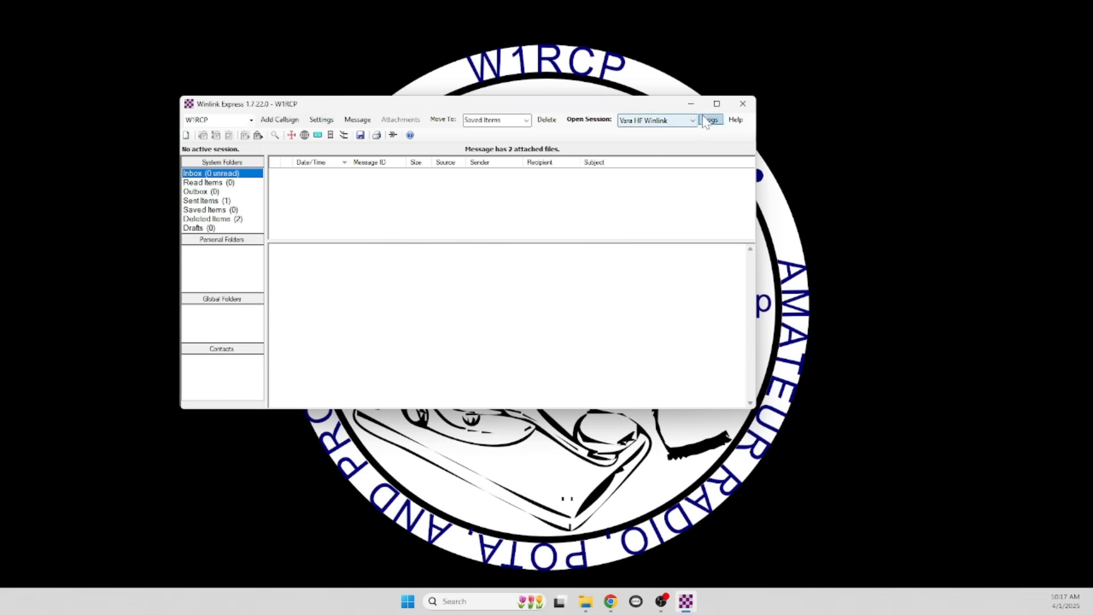
pyautogui.click(743, 105)
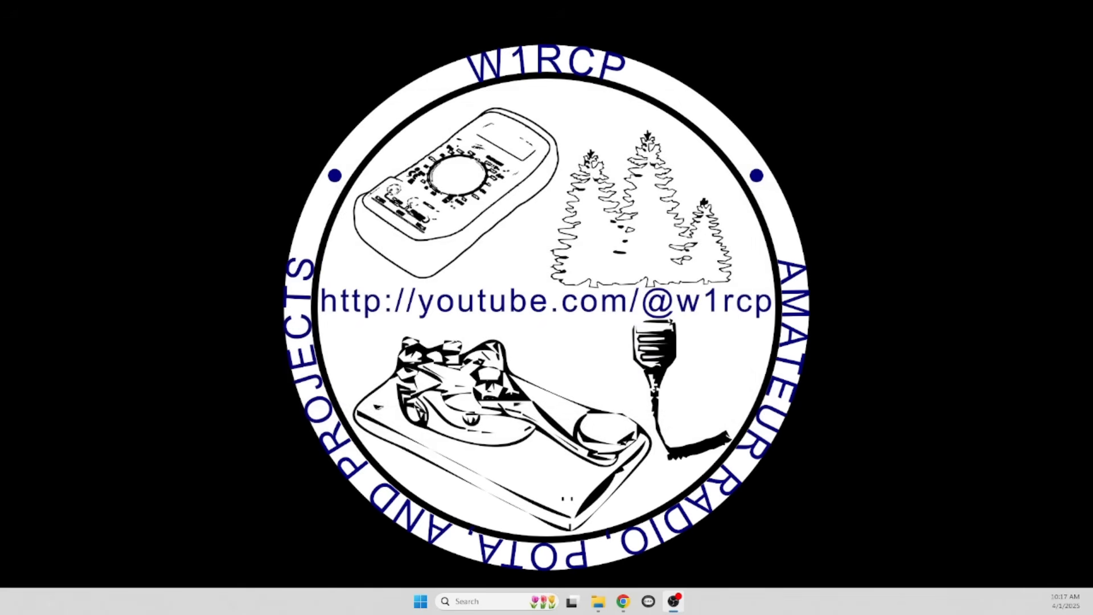
# Go to qrz.com in the browser and look up a first amateur callsign
pyautogui.hotkey('alt', 'Tab')
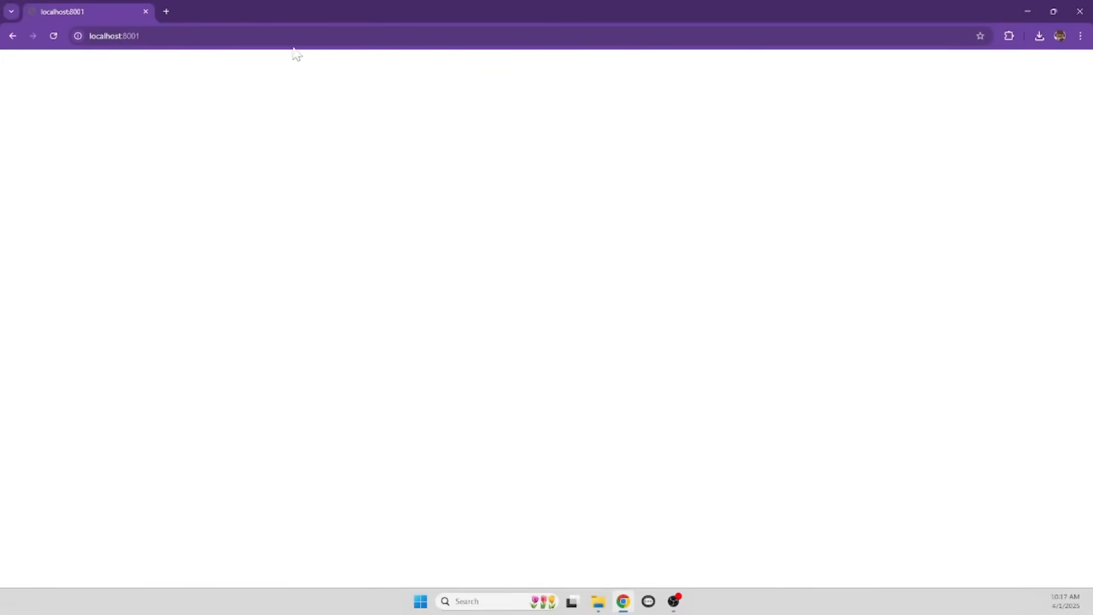
pyautogui.hotkey('ctrl', 'l')
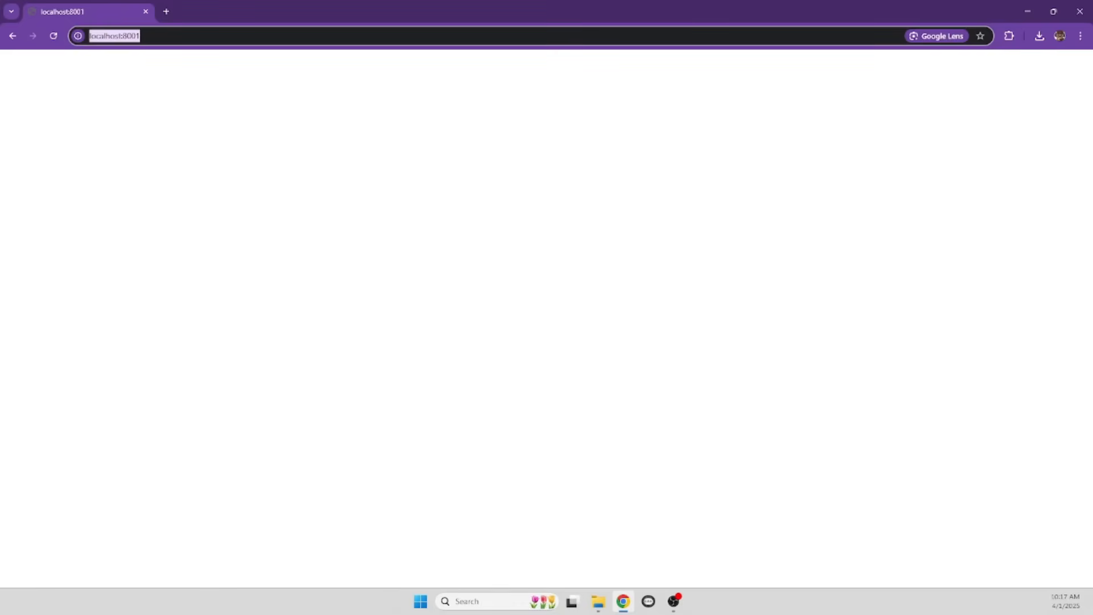
pyautogui.write('qrz.com')
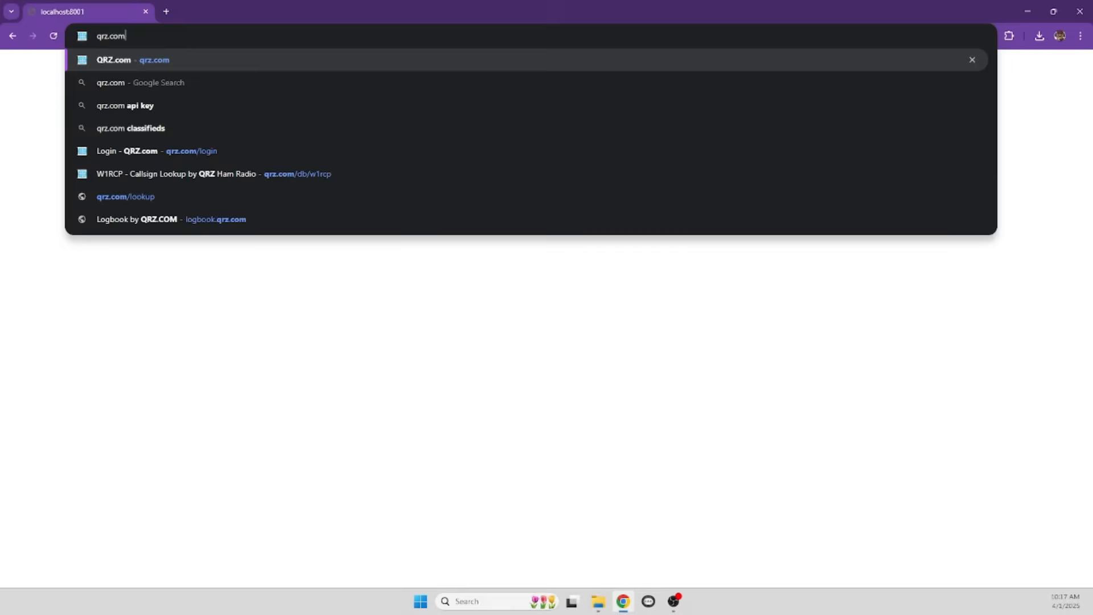
pyautogui.press('Return')
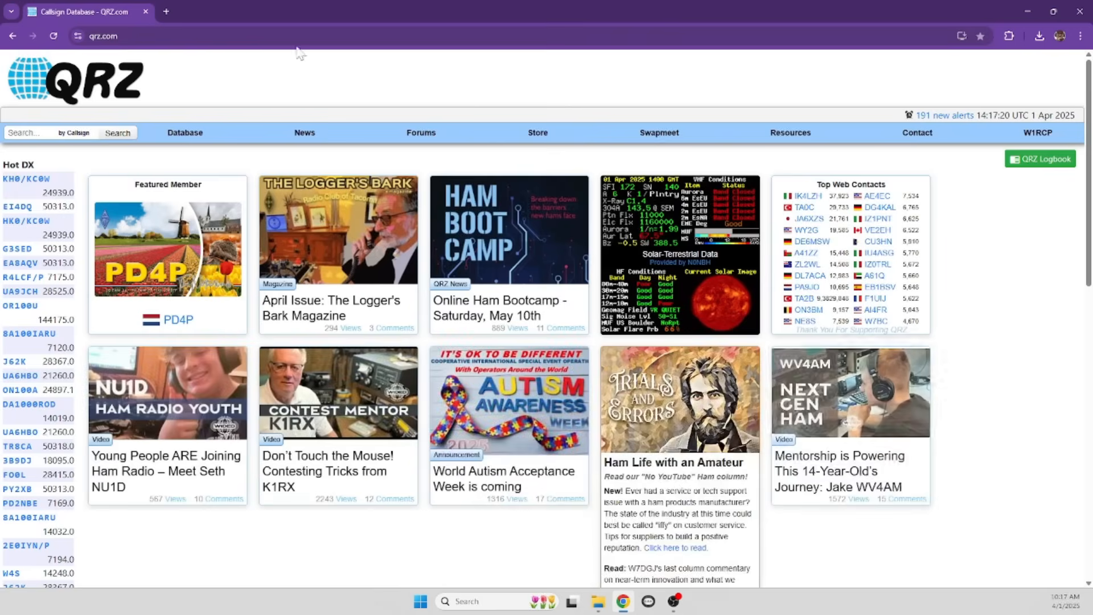
pyautogui.moveTo(1038, 133)
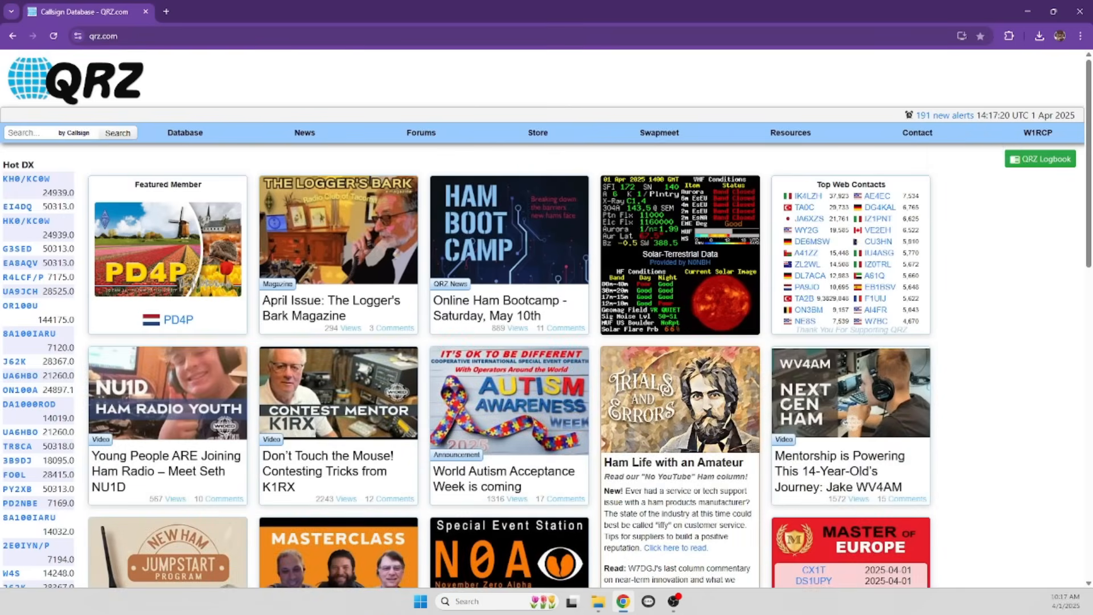
pyautogui.click(26, 132)
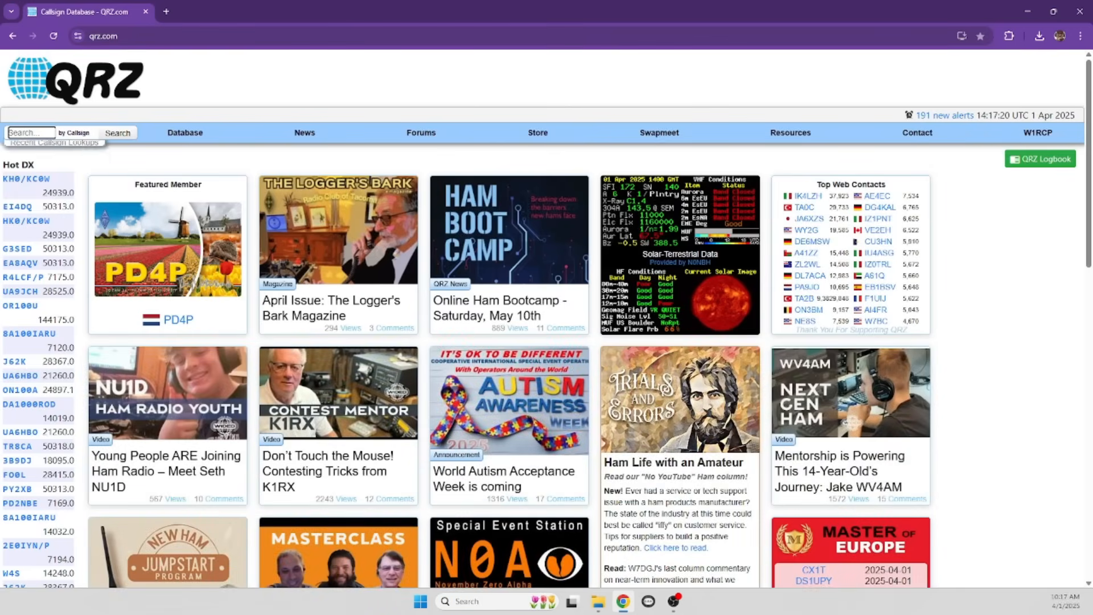
pyautogui.write('ad2cd')
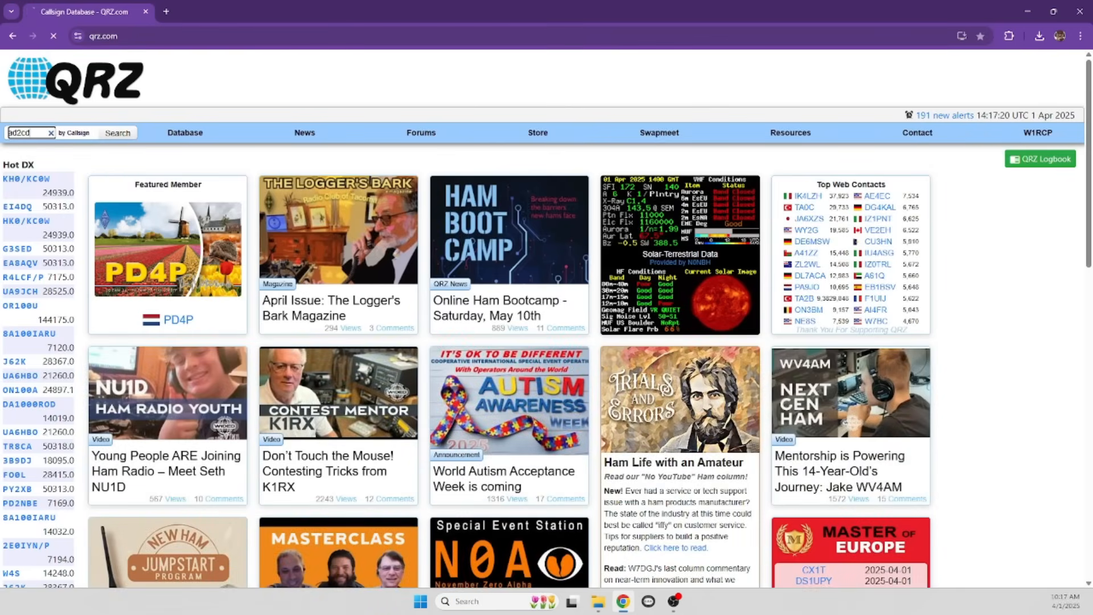
pyautogui.press('Return')
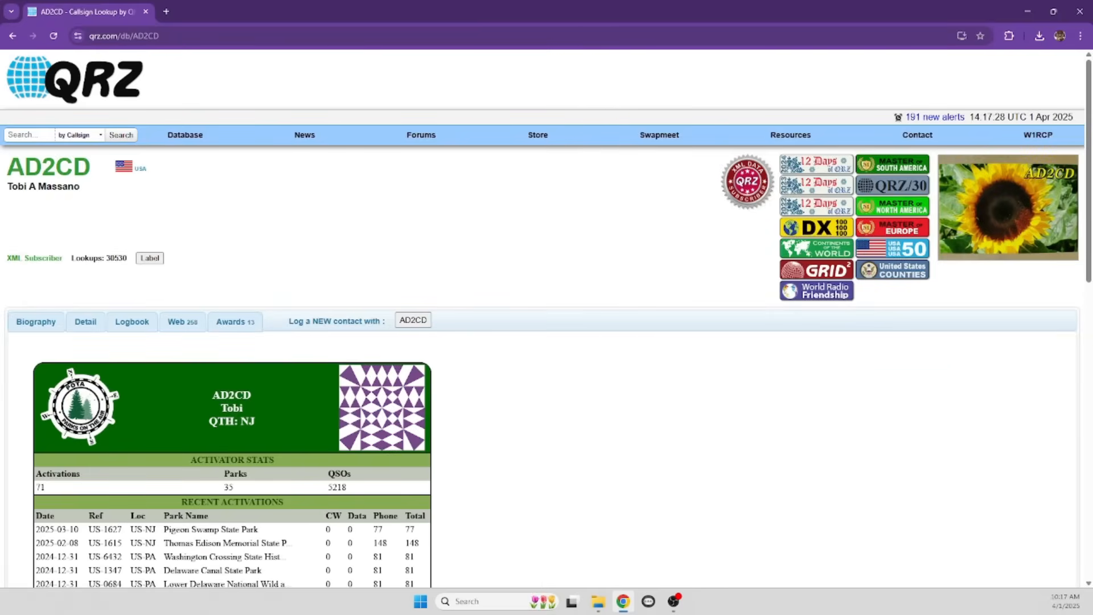
# Look up three more callsigns on QRZ, ending on a Georgia Parks on the Air operator's profile
pyautogui.click(28, 135)
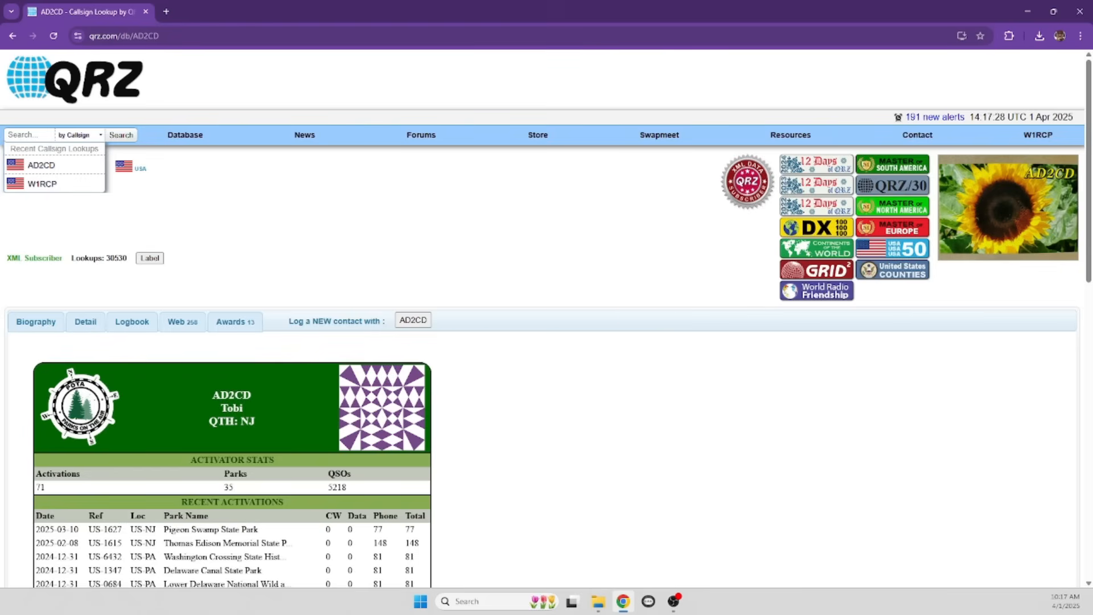
pyautogui.write('wd4dan')
pyautogui.press('Return')
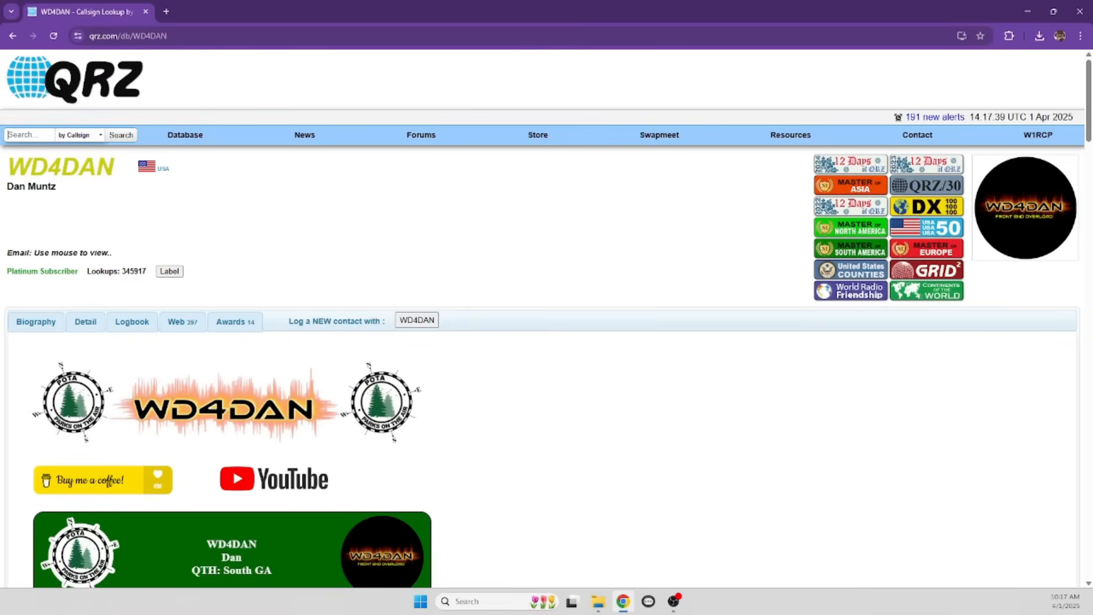
pyautogui.click(29, 135)
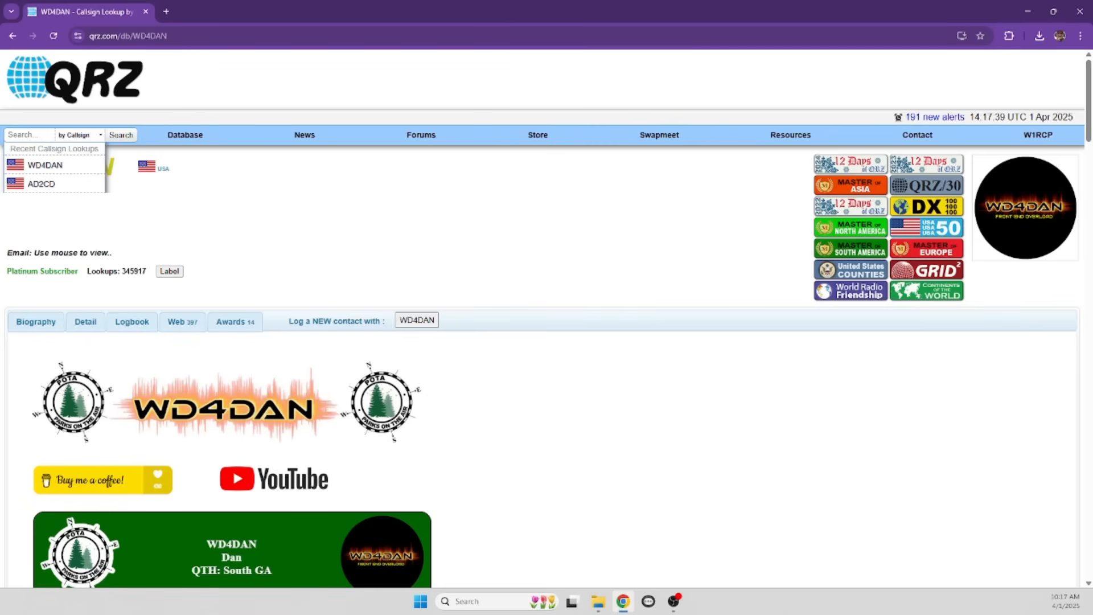
pyautogui.write('ke4est')
pyautogui.press('Return')
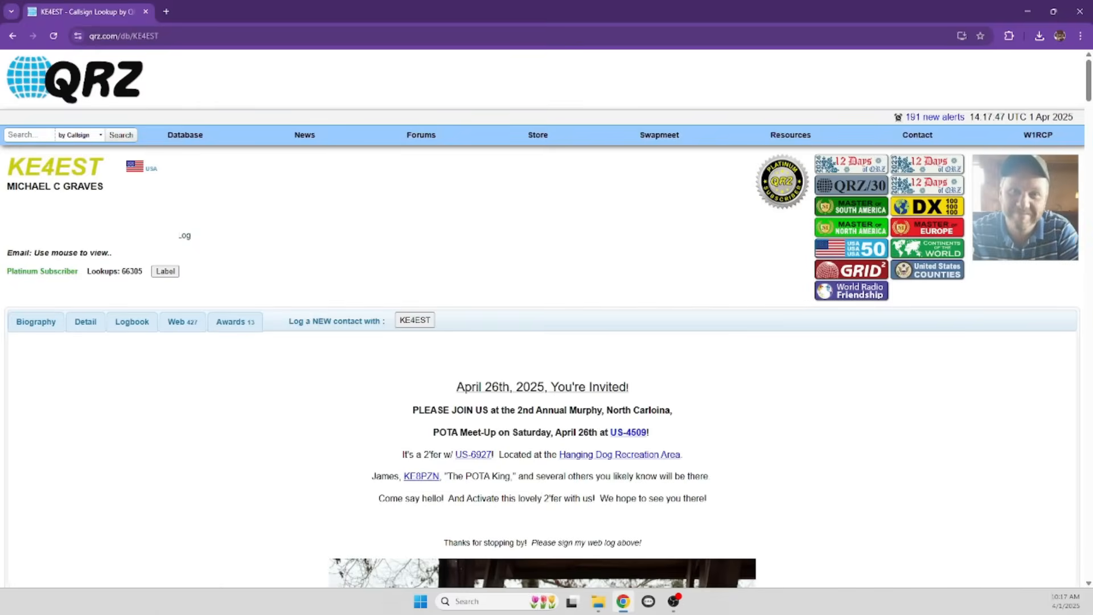
pyautogui.click(27, 135)
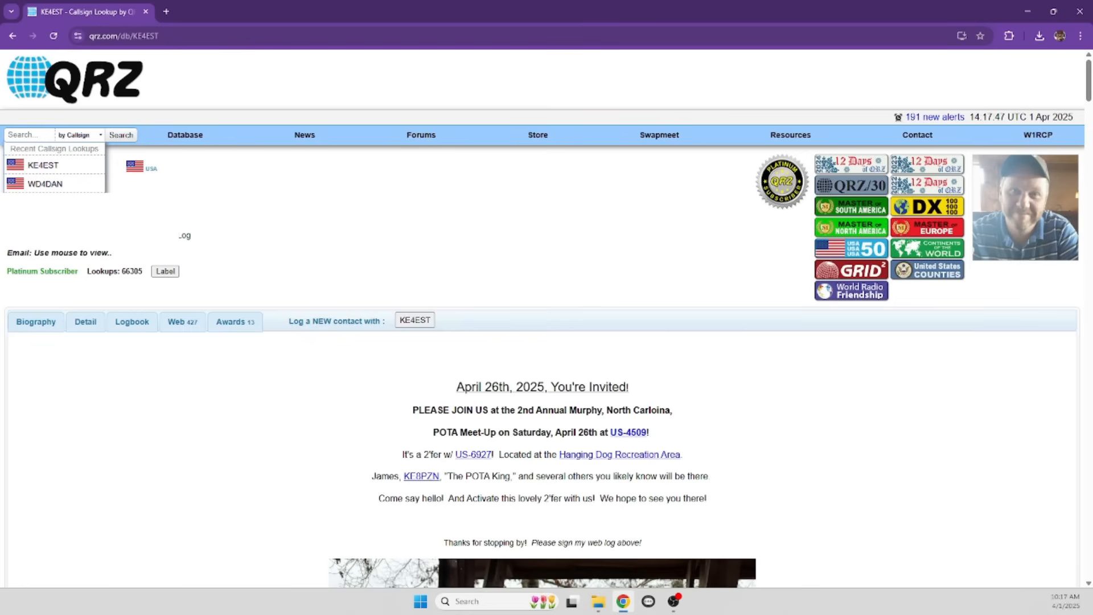
pyautogui.write('ac4sh')
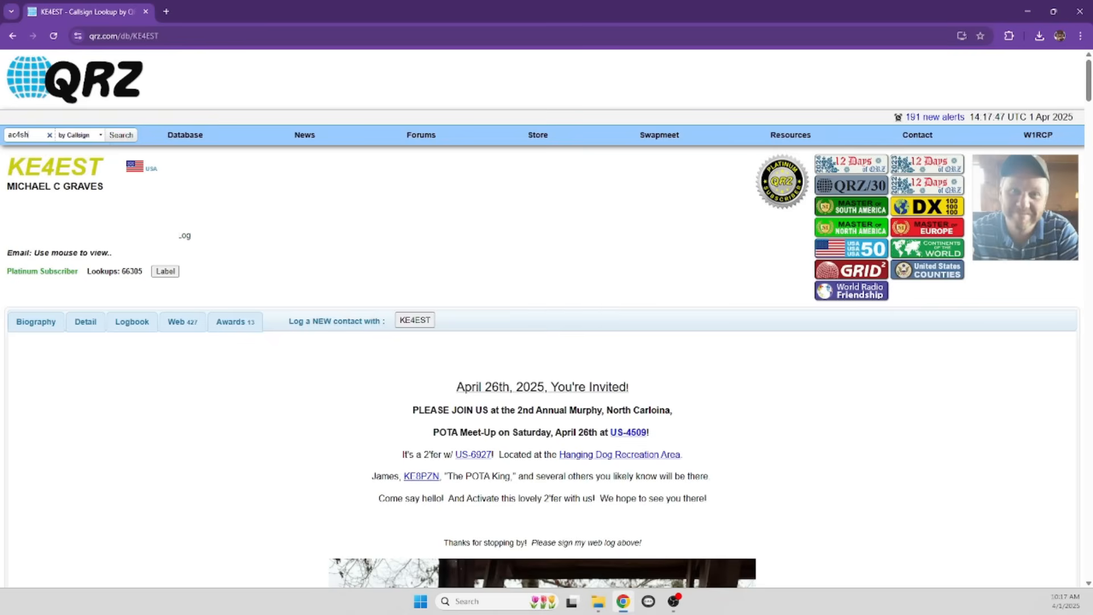
pyautogui.press('Return')
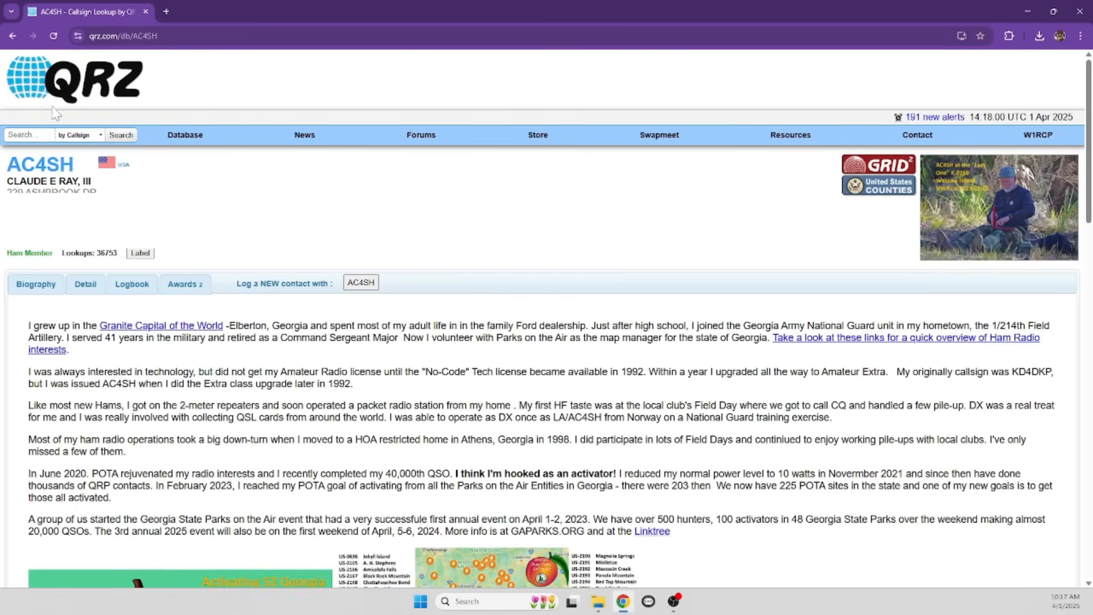
pyautogui.click(165, 13)
pyautogui.write('gapa')
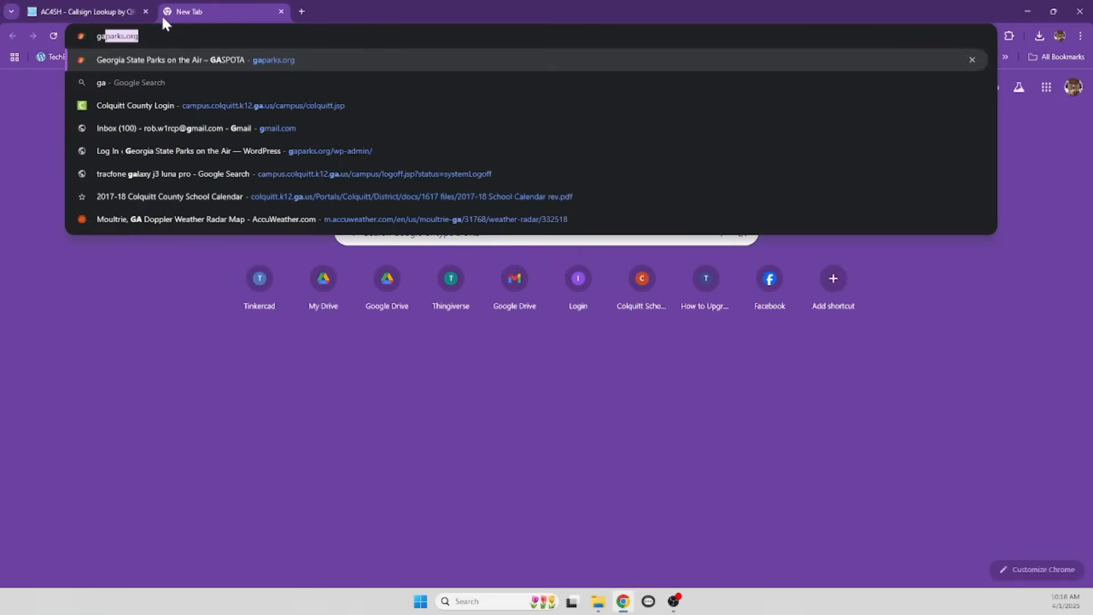
pyautogui.write('rks.org')
pyautogui.press('Return')
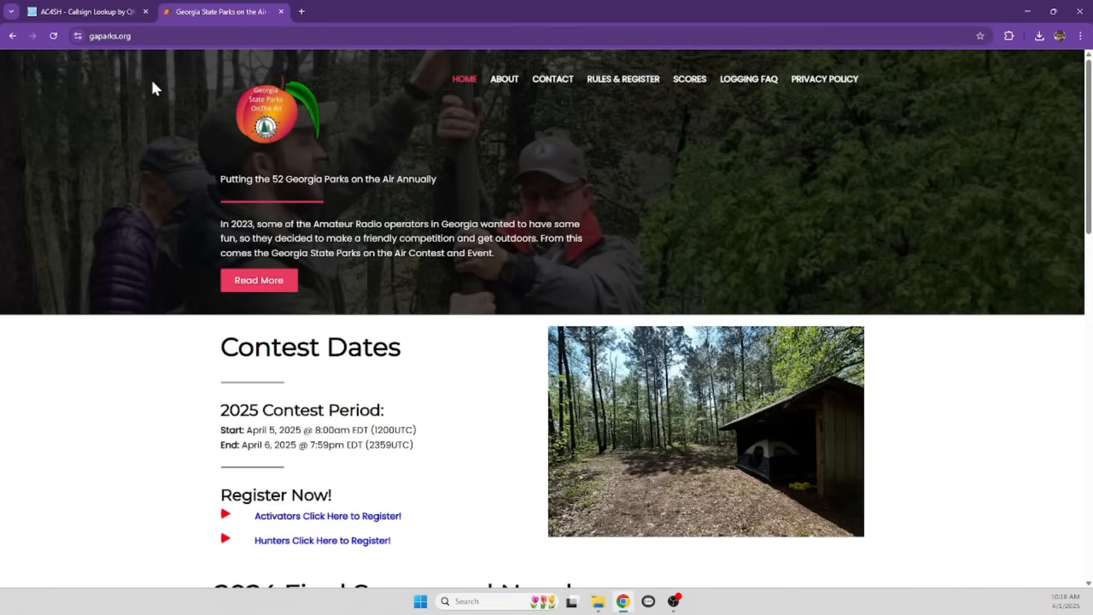
pyautogui.scroll(-3, 171, 302)
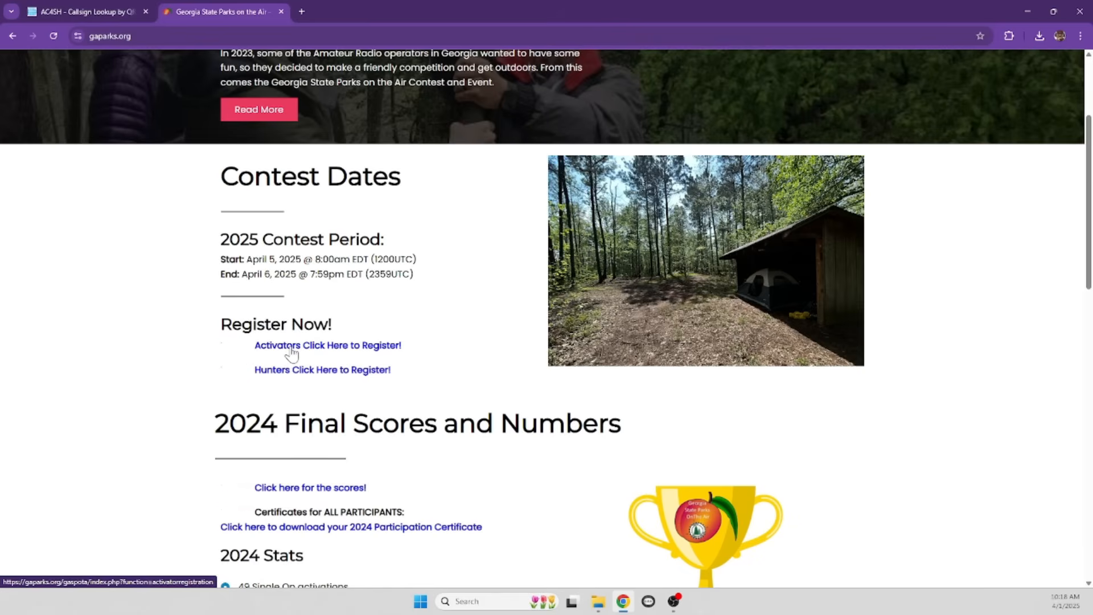
pyautogui.scroll(3, 289, 353)
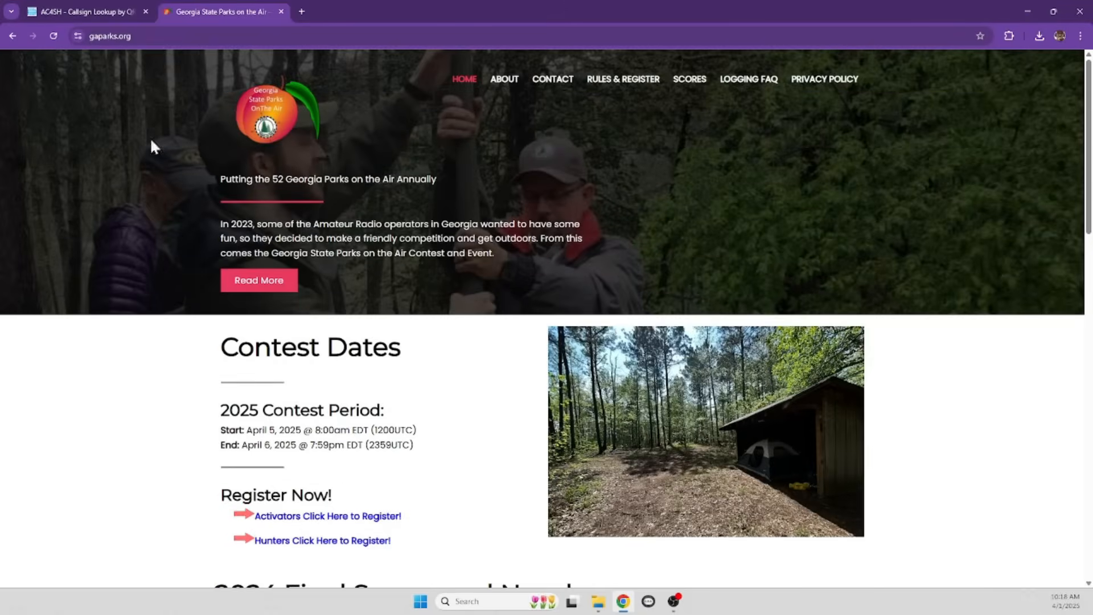
pyautogui.click(281, 11)
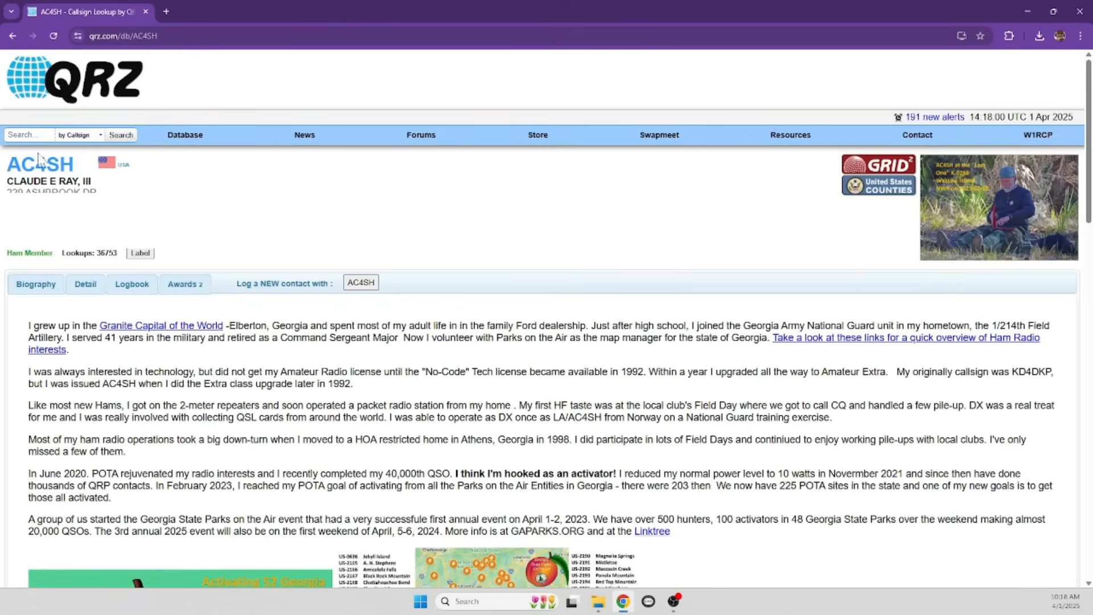
# Look up another callsign on QRZ and scroll through its profile before returning to the top
pyautogui.click(25, 135)
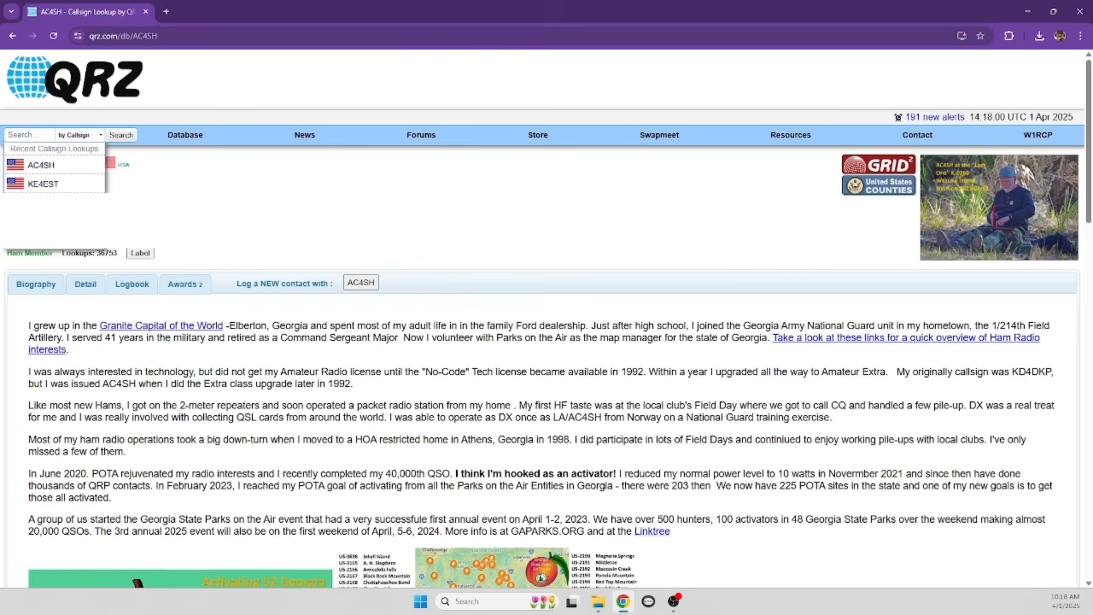
pyautogui.write('k4lli')
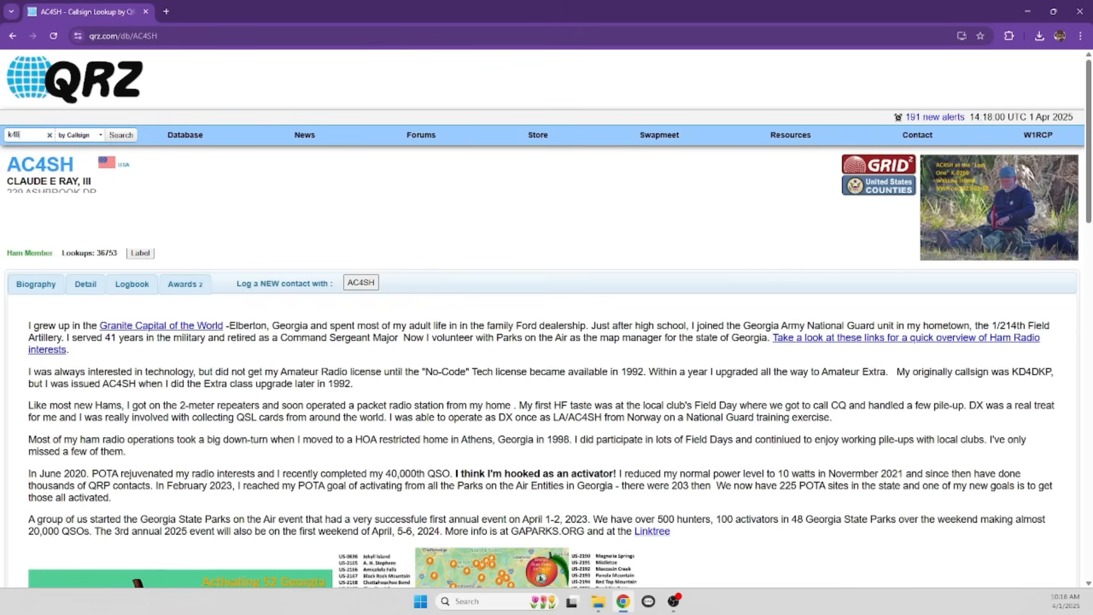
pyautogui.press('Return')
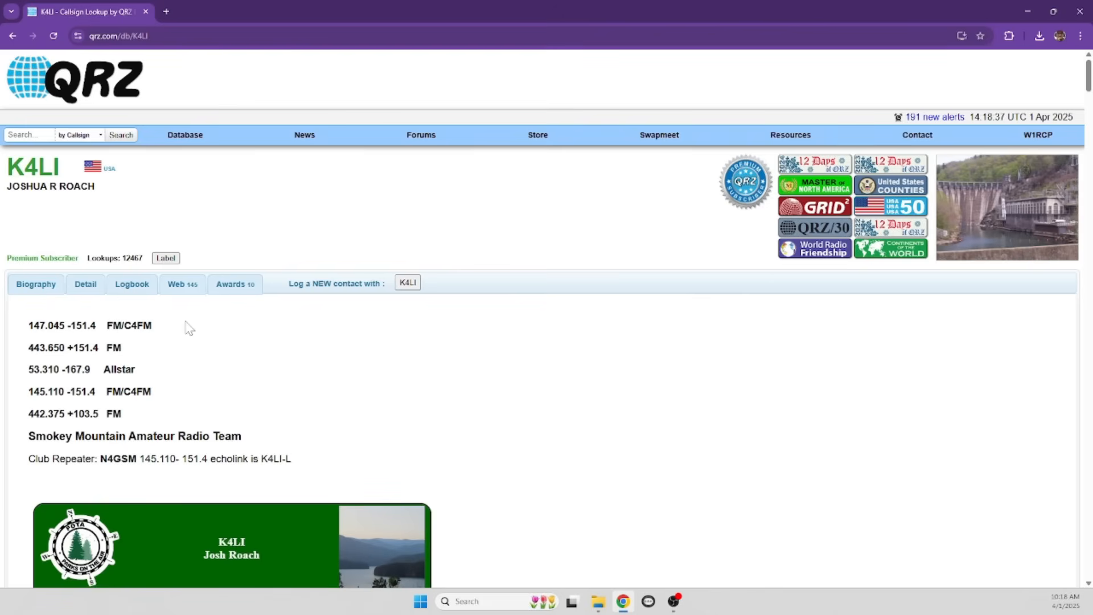
pyautogui.scroll(-3, 181, 341)
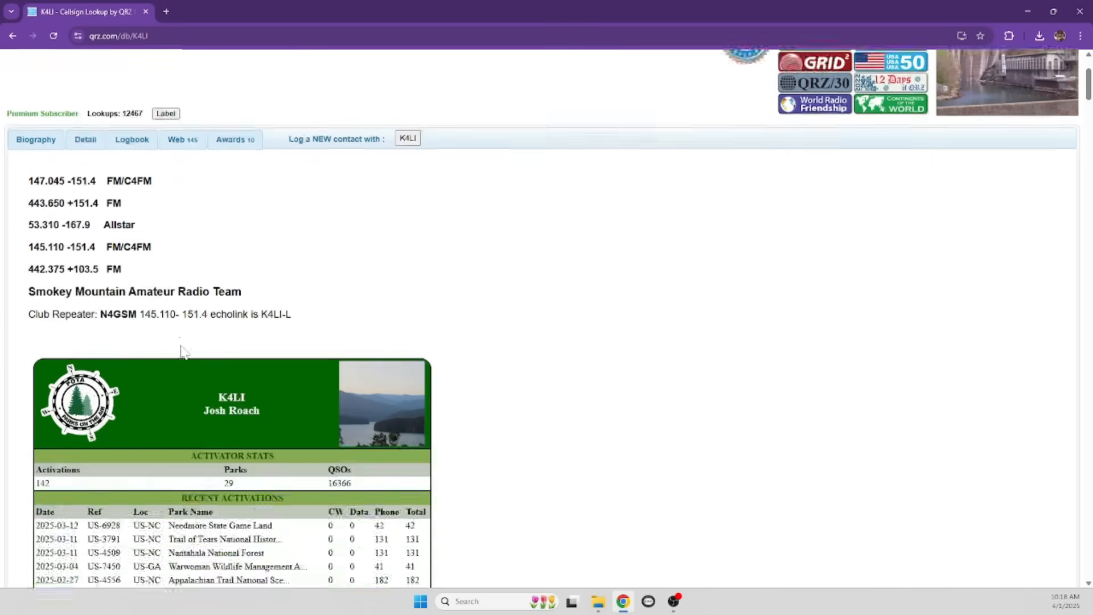
pyautogui.scroll(-2, 178, 359)
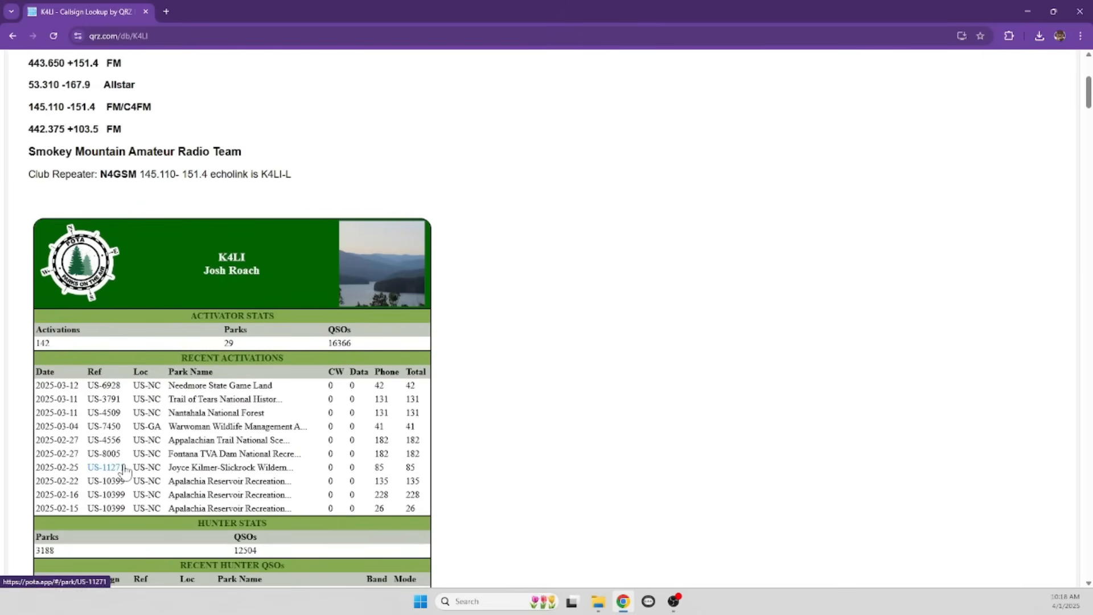
pyautogui.scroll(-2, 126, 471)
pyautogui.scroll(-5, 125, 470)
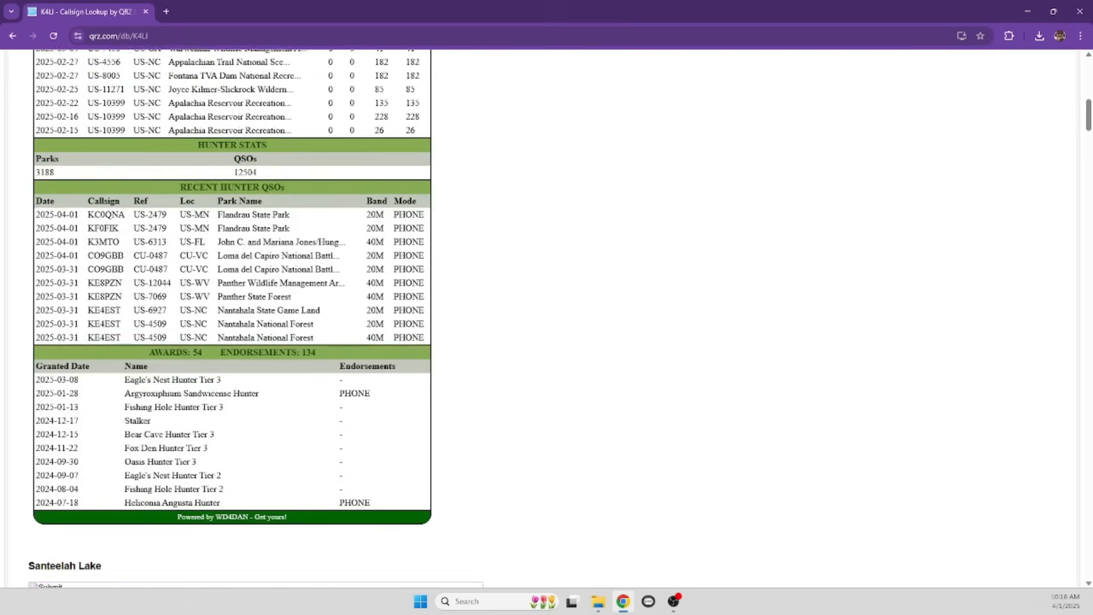
pyautogui.press('Home')
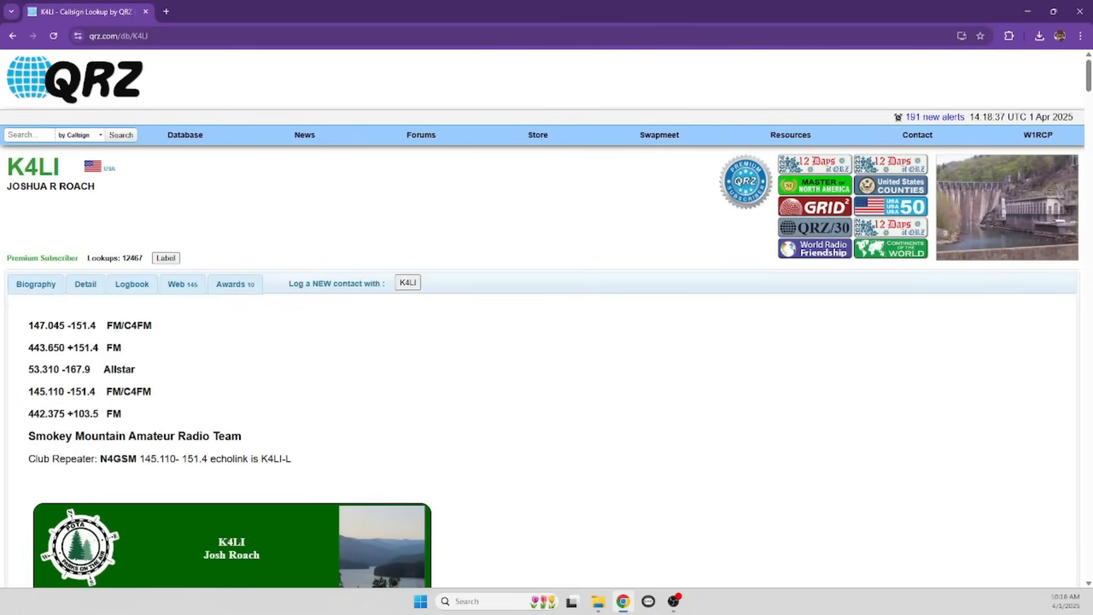
# Search one more callsign from the QRZ home page, bringing up a Minnesota ham's profile
pyautogui.click(32, 134)
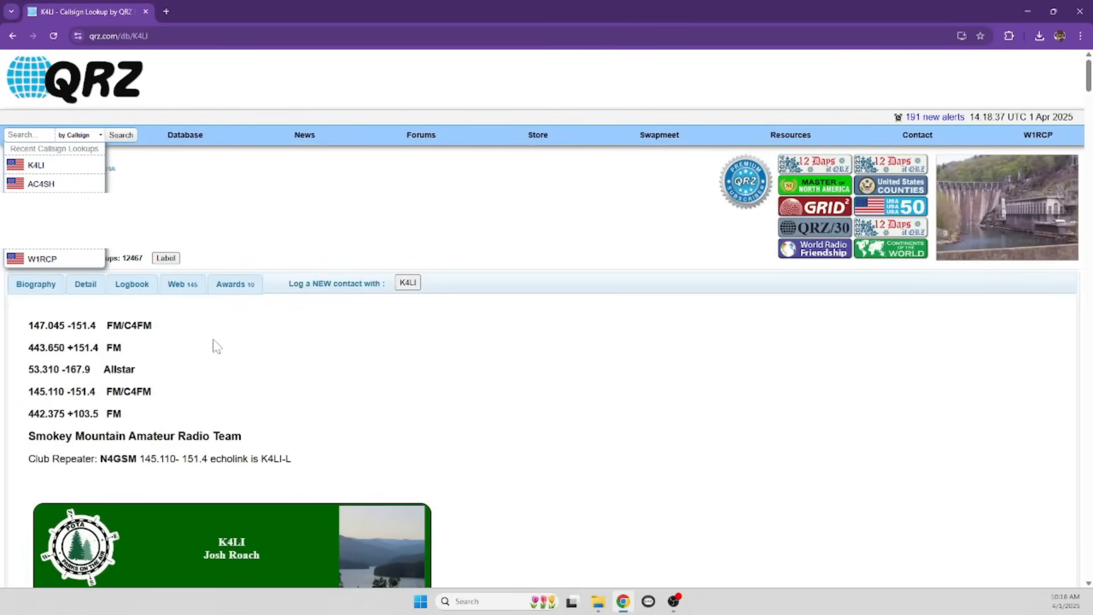
pyautogui.click(217, 344)
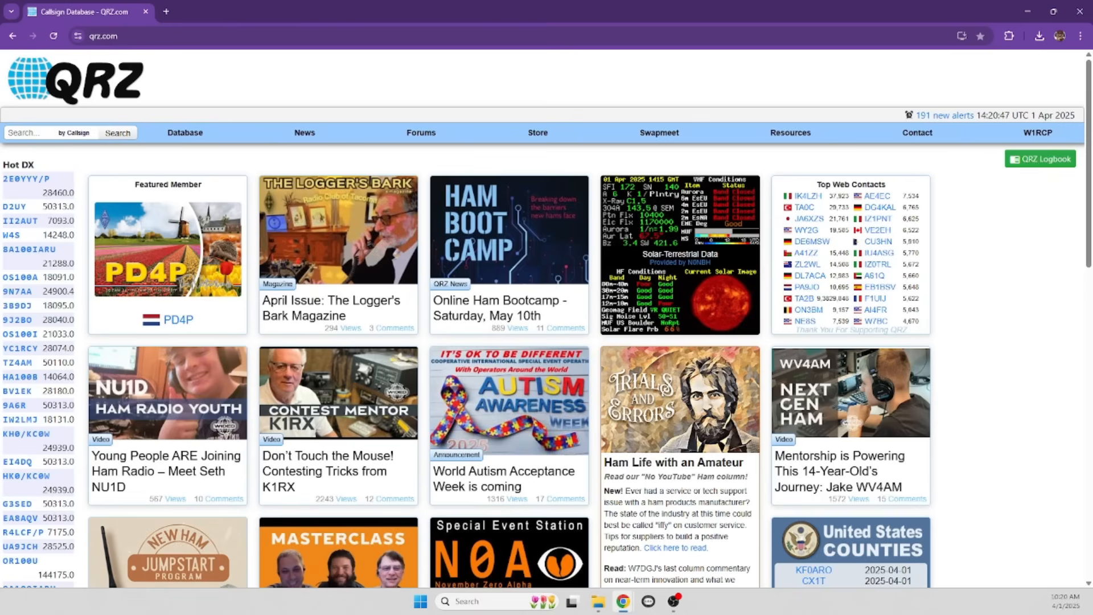
pyautogui.click(31, 134)
pyautogui.write('w0dhz')
pyautogui.press('Return')
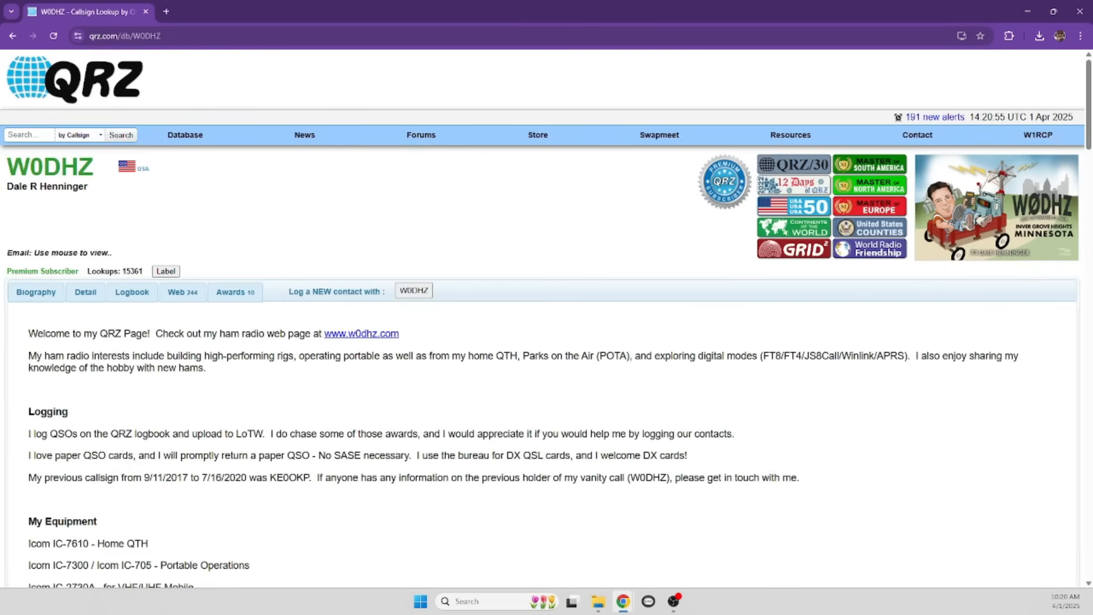
pyautogui.moveTo(71, 252)
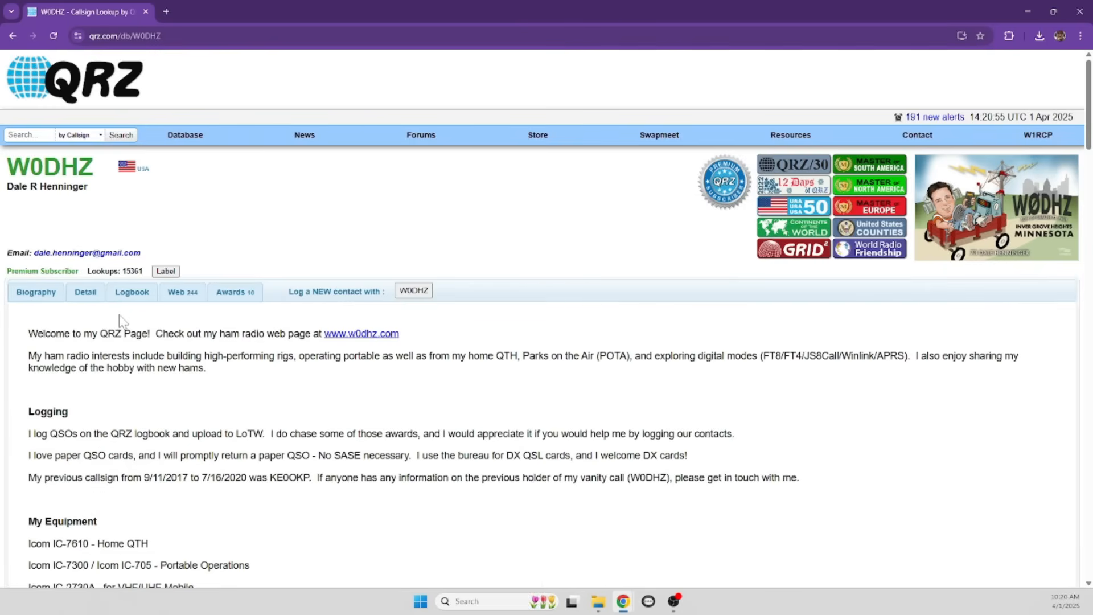